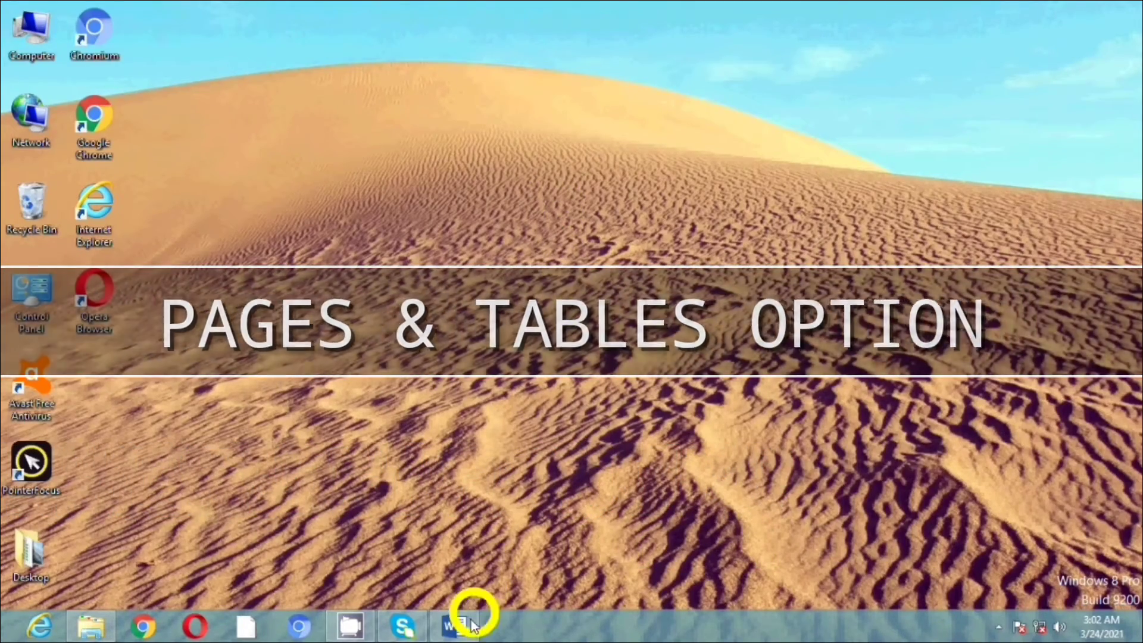
- Switch to the blank Word document and generate sample paragraphs with =rand(), returning to the start of the text
{"action": "mouse_move", "coordinate": [467, 628]}
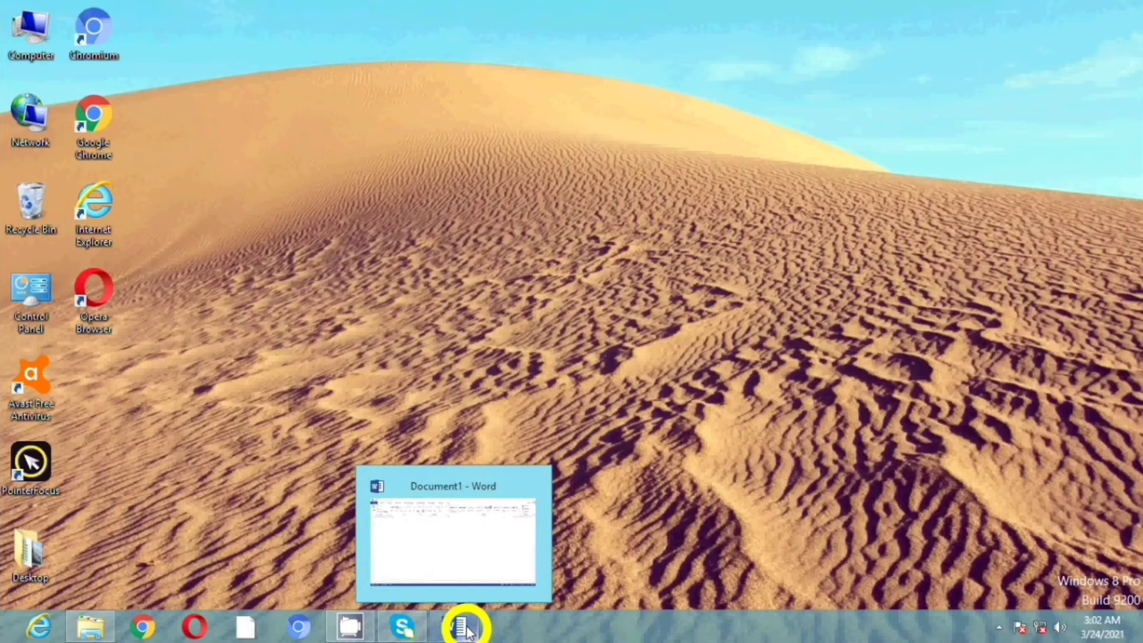
{"action": "left_click", "coordinate": [454, 566]}
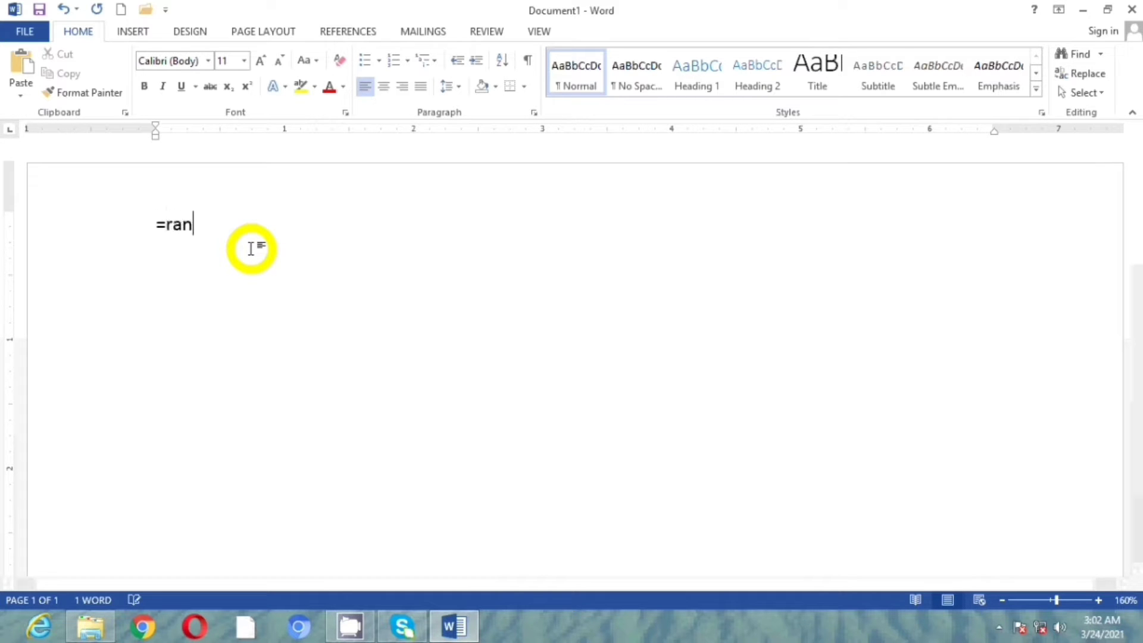
{"action": "type", "text": "()"}
{"action": "key", "text": "Return"}
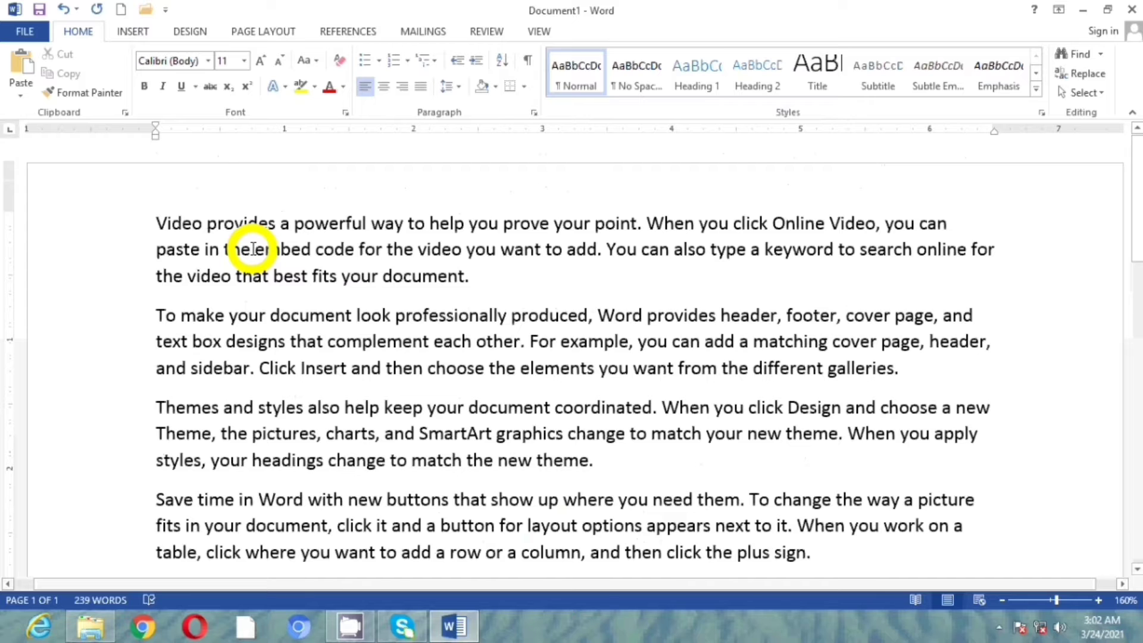
{"action": "key", "text": "ctrl+Home"}
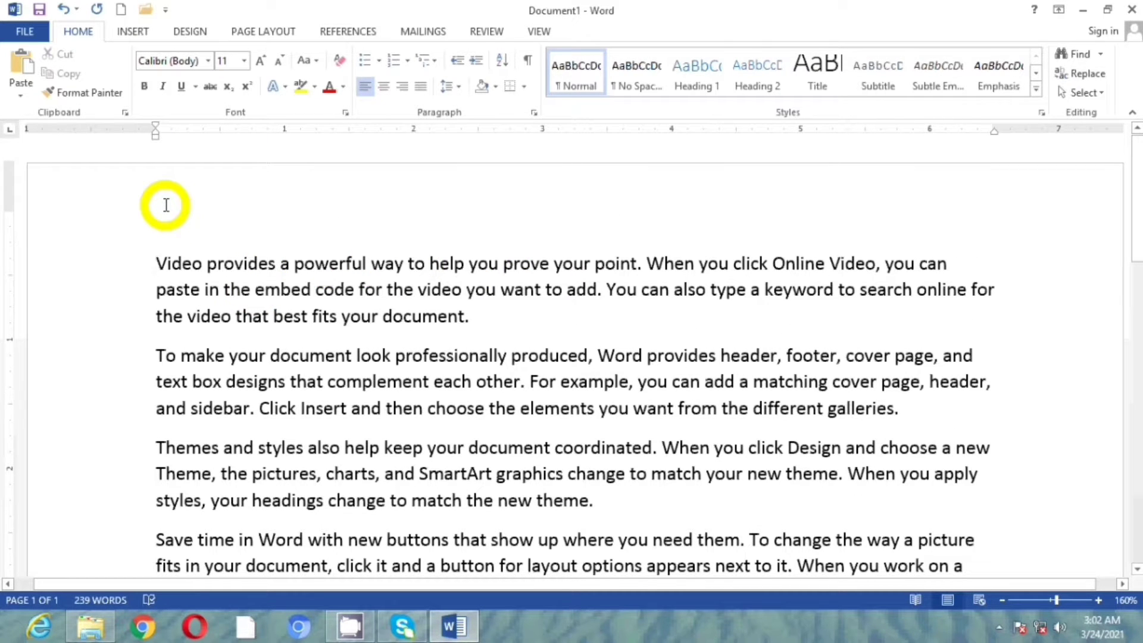
- Insert the built-in Ion (Dark) cover page at the front of the document
{"action": "key", "text": "super+equal"}
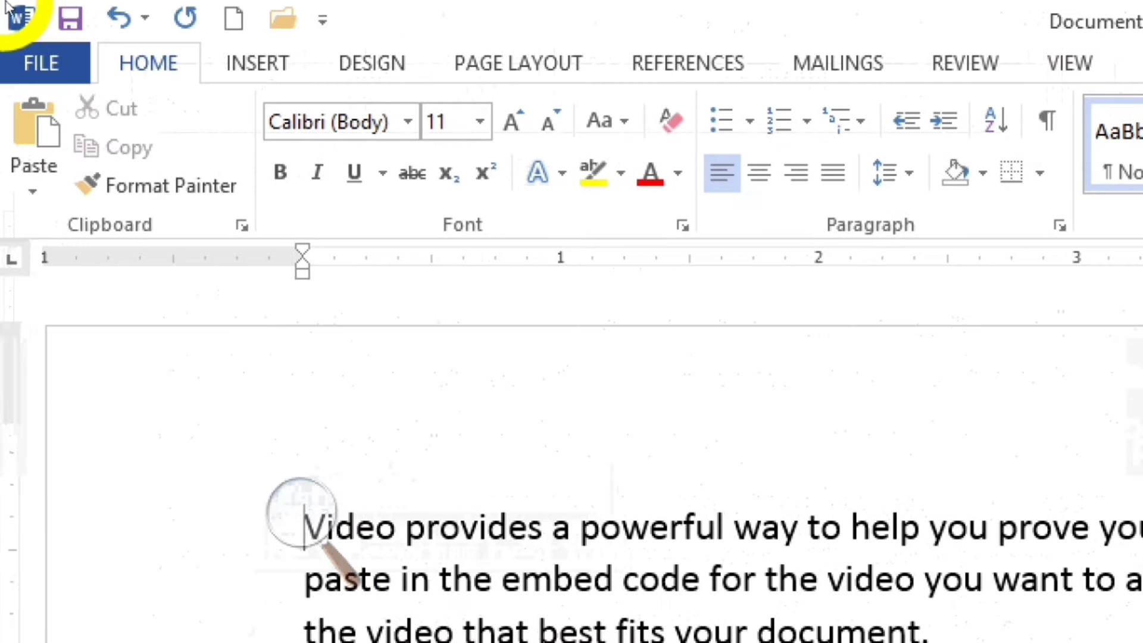
{"action": "left_click", "coordinate": [271, 63]}
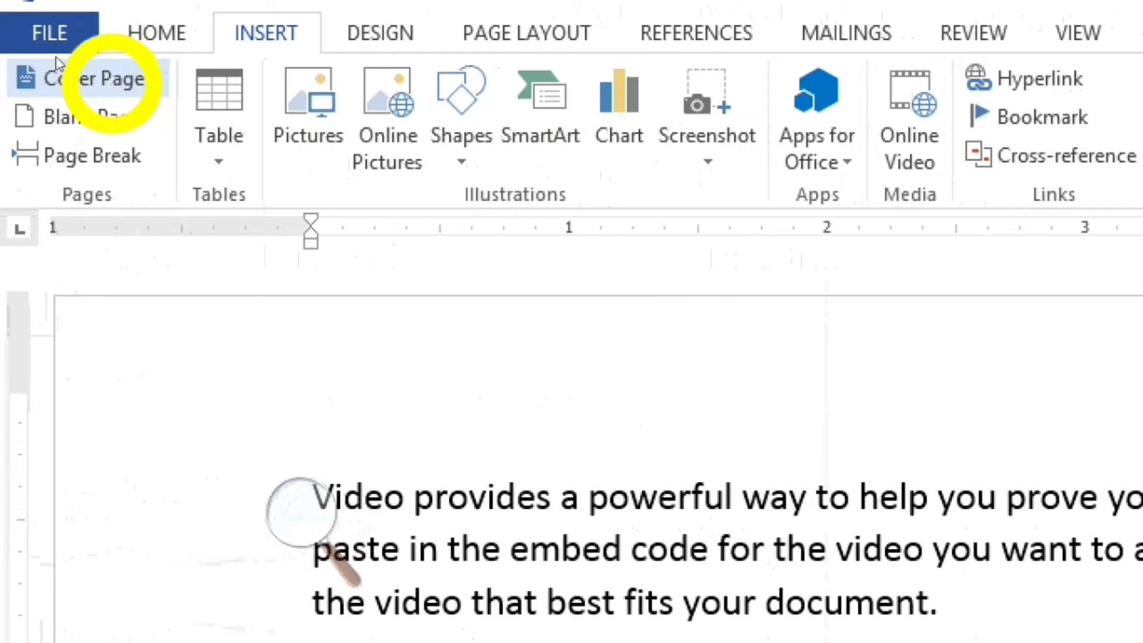
{"action": "left_click", "coordinate": [113, 80]}
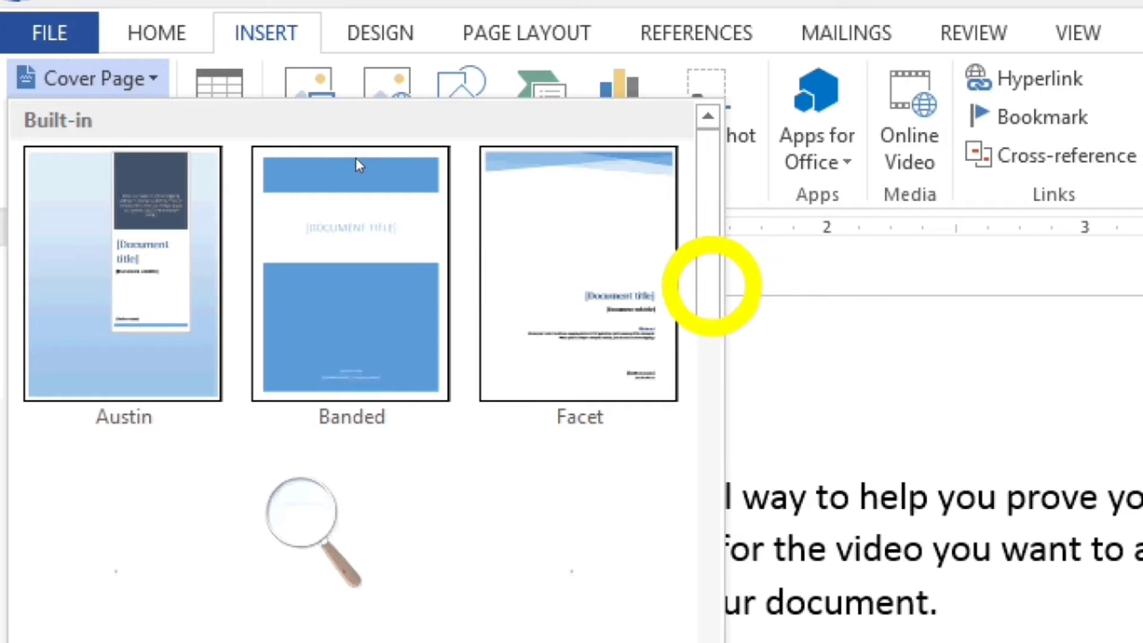
{"action": "scroll", "coordinate": [350, 148], "scroll_direction": "down", "scroll_amount": 1}
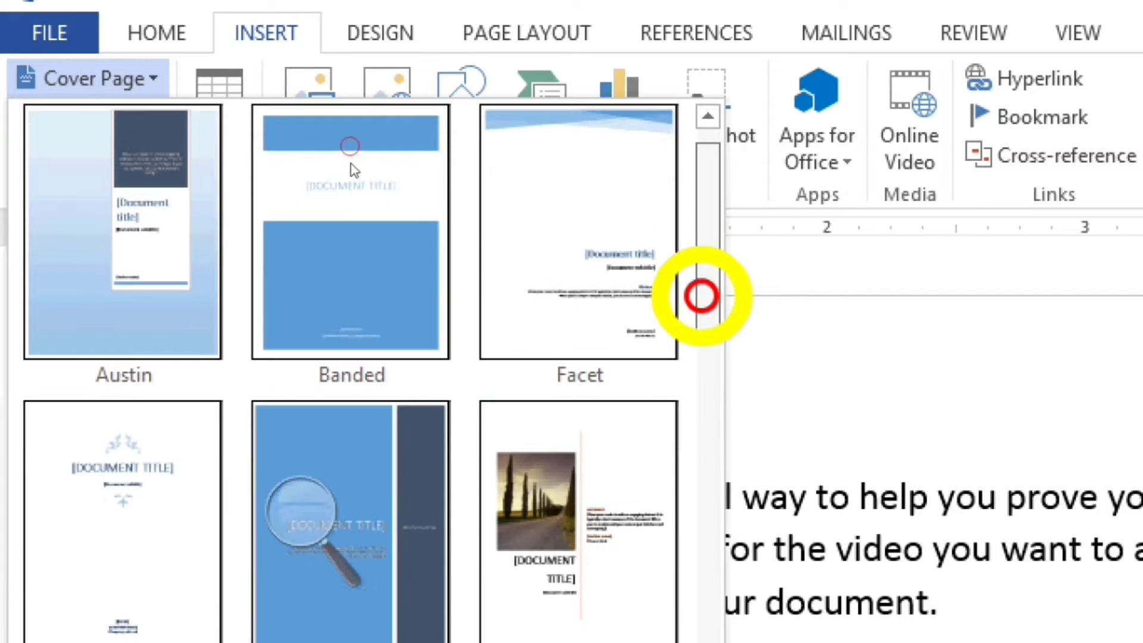
{"action": "scroll", "coordinate": [356, 205], "scroll_direction": "down", "scroll_amount": 1}
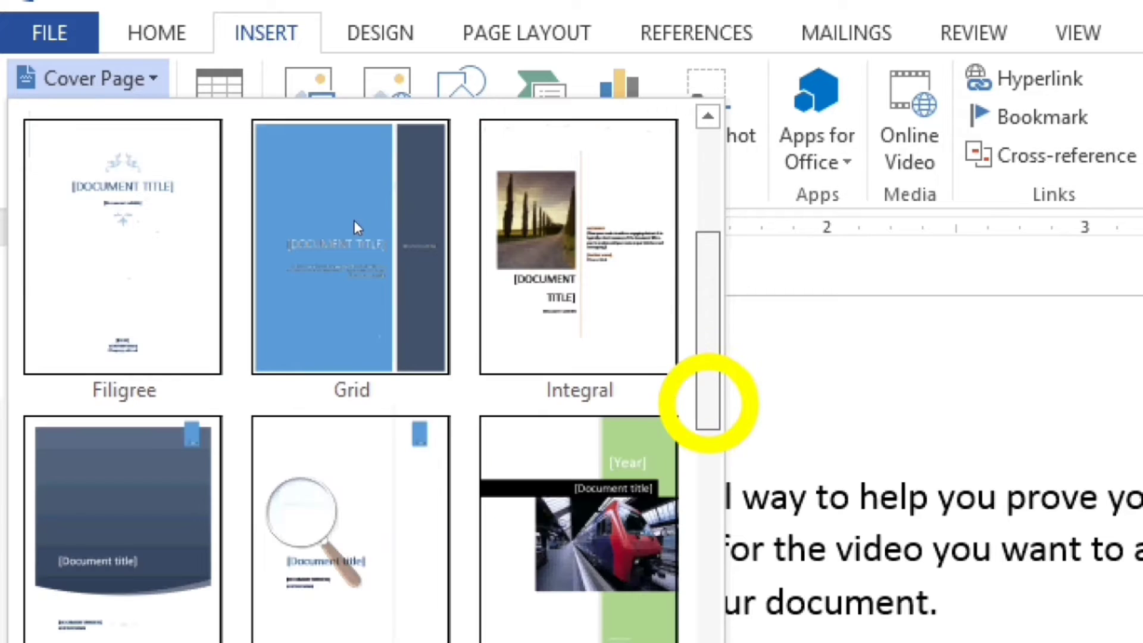
{"action": "scroll", "coordinate": [358, 224], "scroll_direction": "down", "scroll_amount": 1}
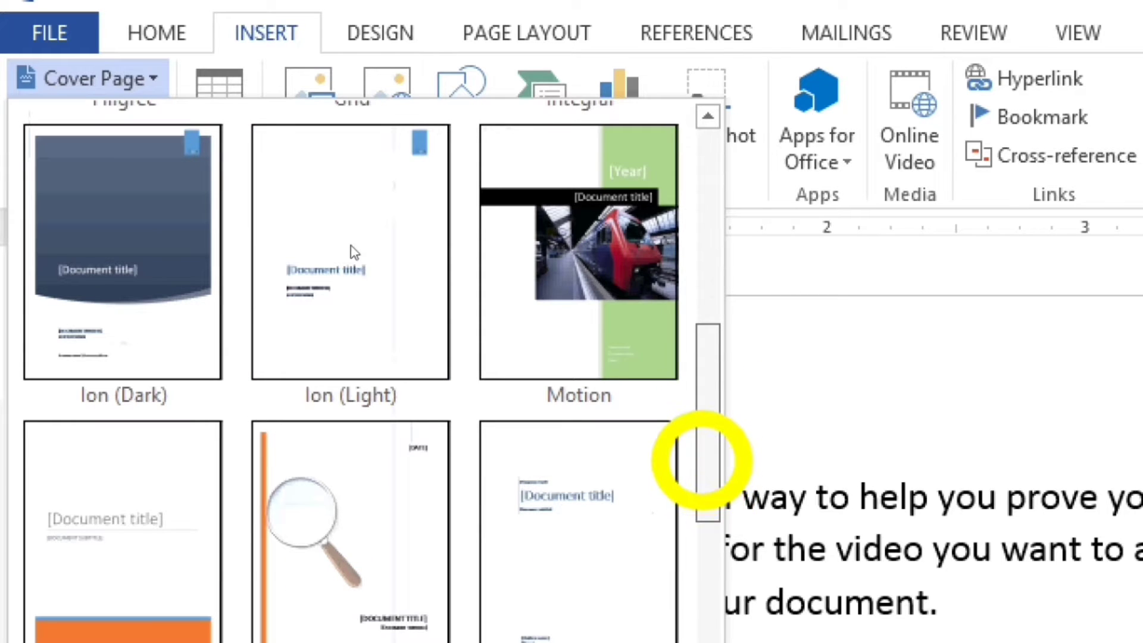
{"action": "scroll", "coordinate": [353, 256], "scroll_direction": "down", "scroll_amount": 1}
{"action": "left_click", "coordinate": [350, 245]}
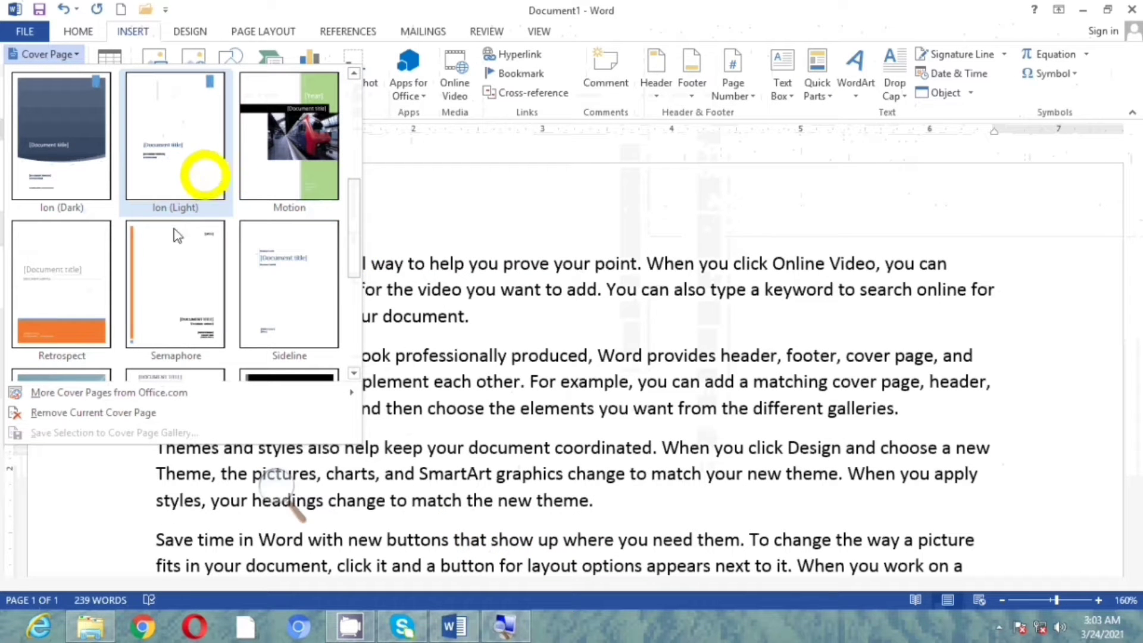
{"action": "left_click", "coordinate": [82, 163]}
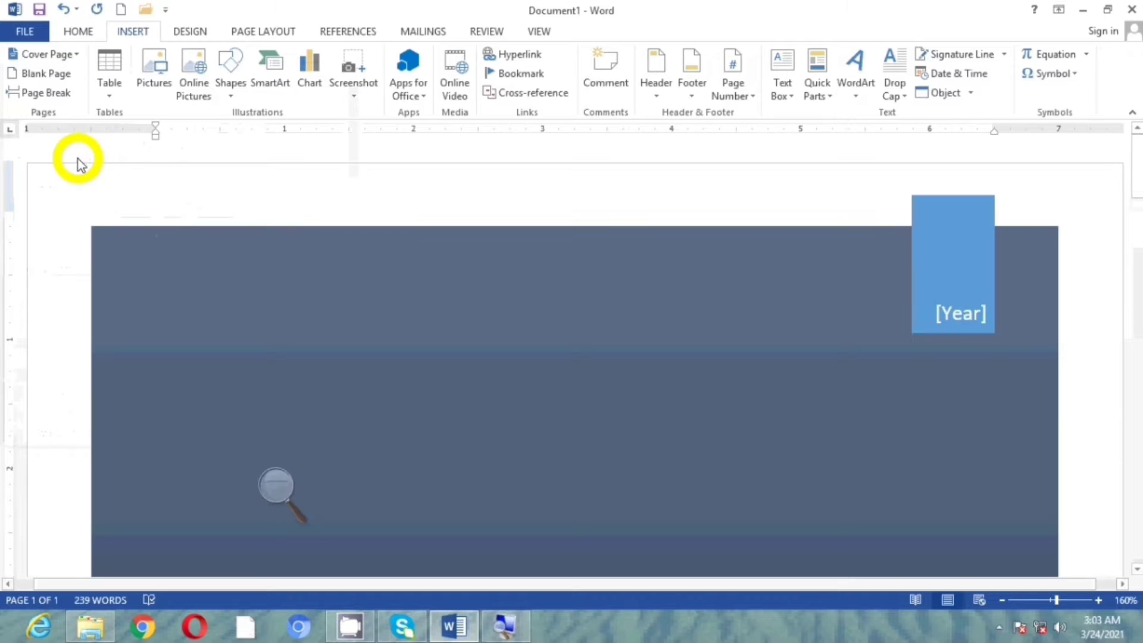
- Replace the cover page's document title placeholder with "COMPUTER FUNDAMENTALS", turning off the screen magnification
{"action": "scroll", "coordinate": [553, 296], "scroll_direction": "down", "scroll_amount": 10}
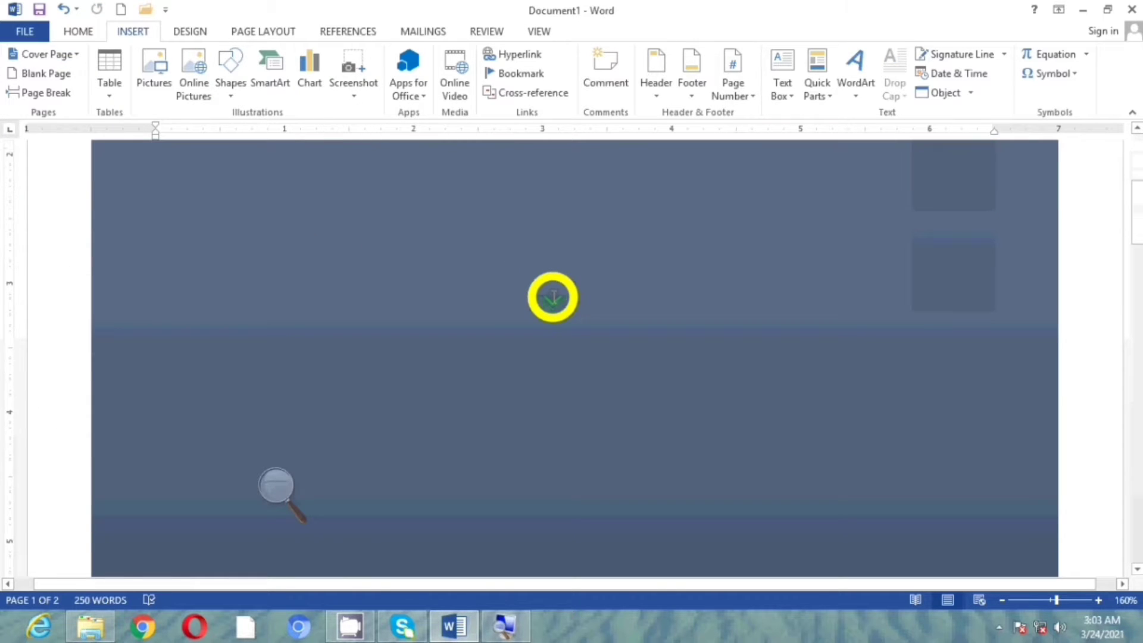
{"action": "scroll", "coordinate": [554, 296], "scroll_direction": "down", "scroll_amount": 4}
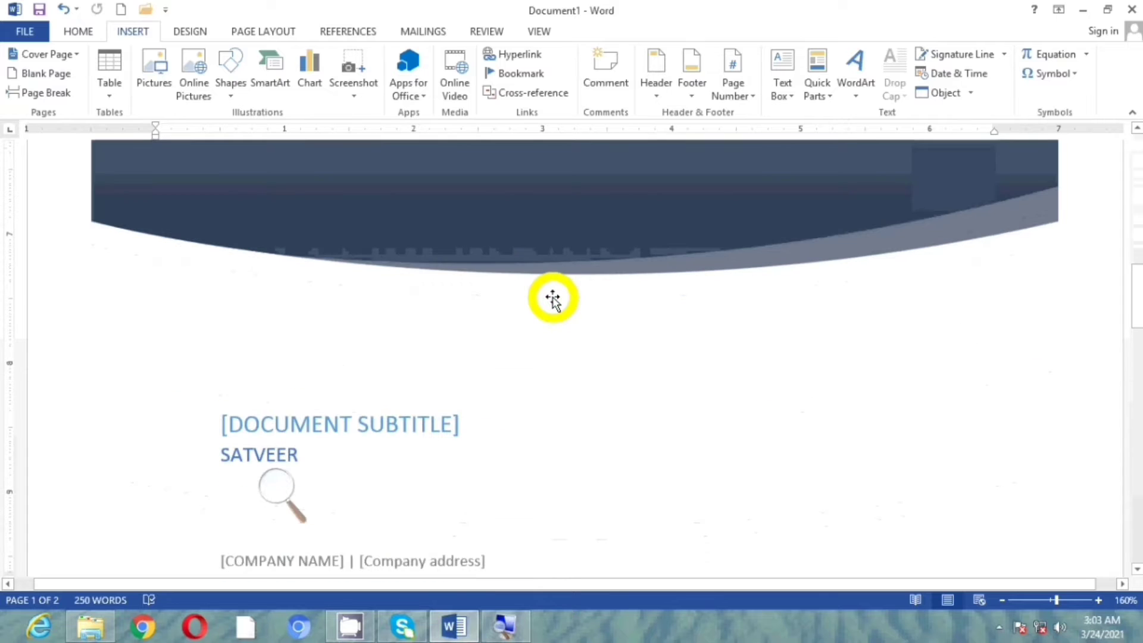
{"action": "key", "text": "super+Escape"}
{"action": "key", "text": "super+u"}
{"action": "scroll", "coordinate": [553, 297], "scroll_direction": "up", "scroll_amount": 5}
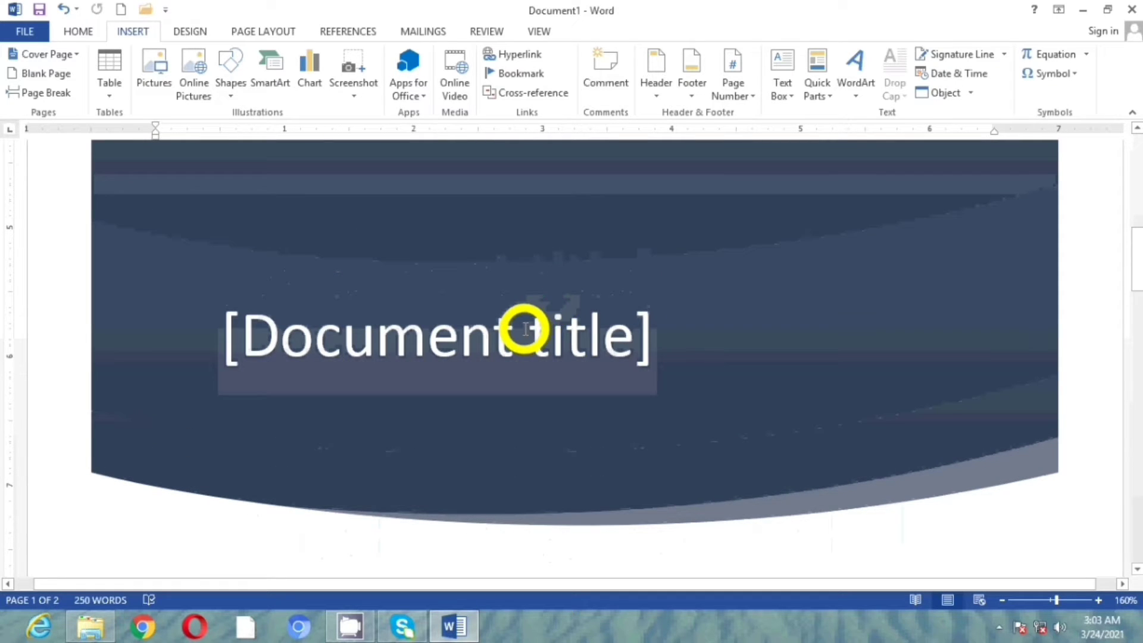
{"action": "left_click", "coordinate": [525, 330]}
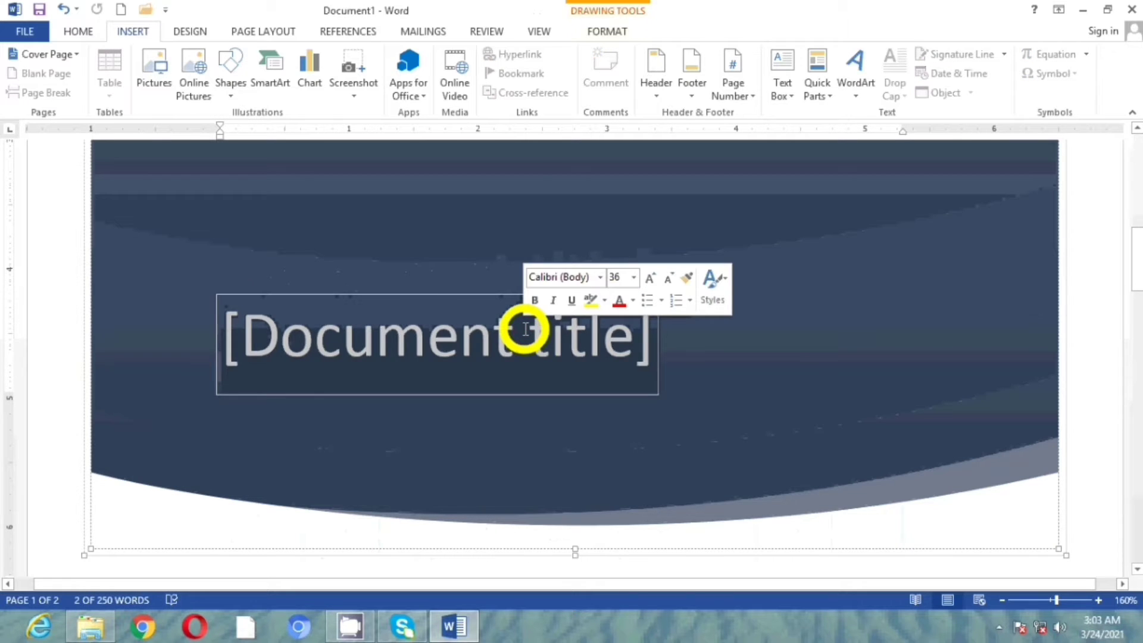
{"action": "type", "text": "COMP"}
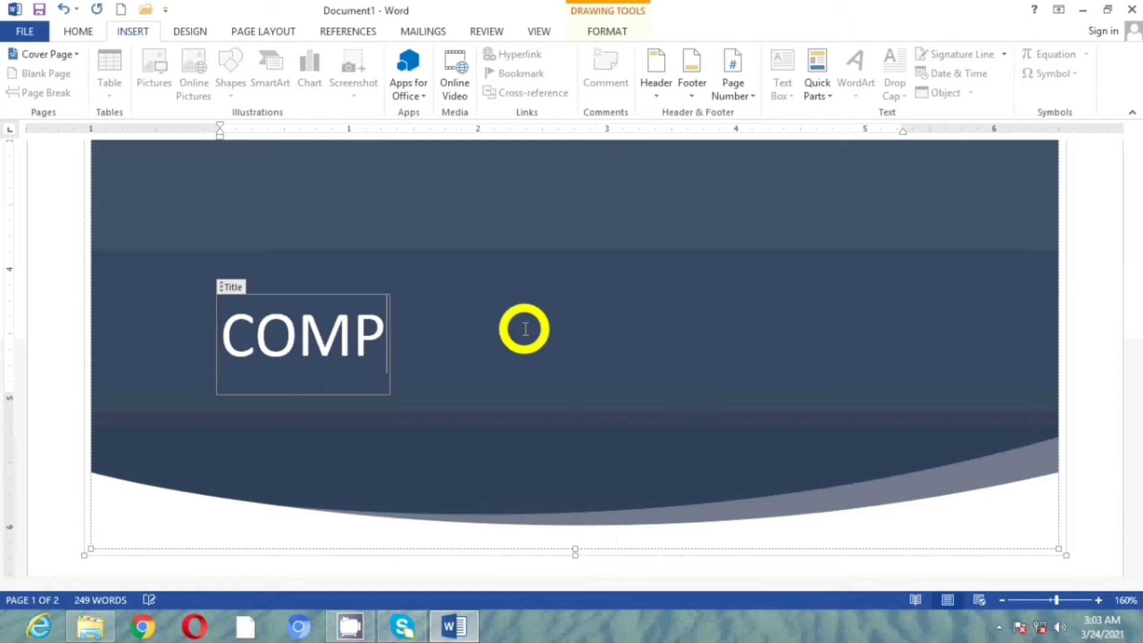
{"action": "type", "text": "UTER FUNDAMENTALS"}
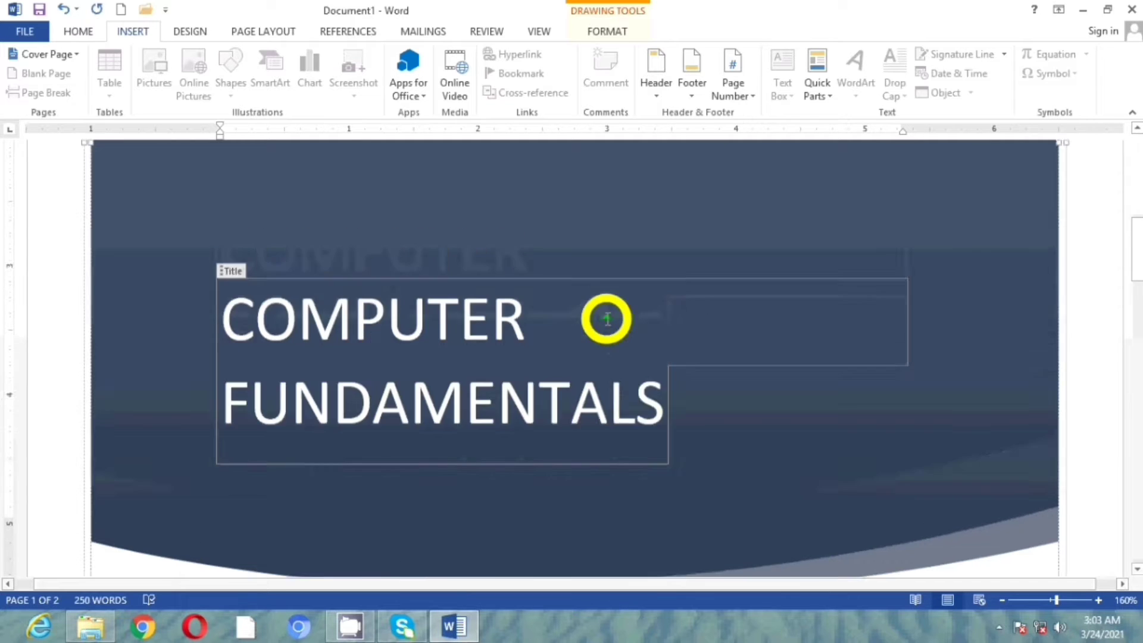
- Set the year on the cover page to 2021
{"action": "scroll", "coordinate": [607, 319], "scroll_direction": "up", "scroll_amount": 7}
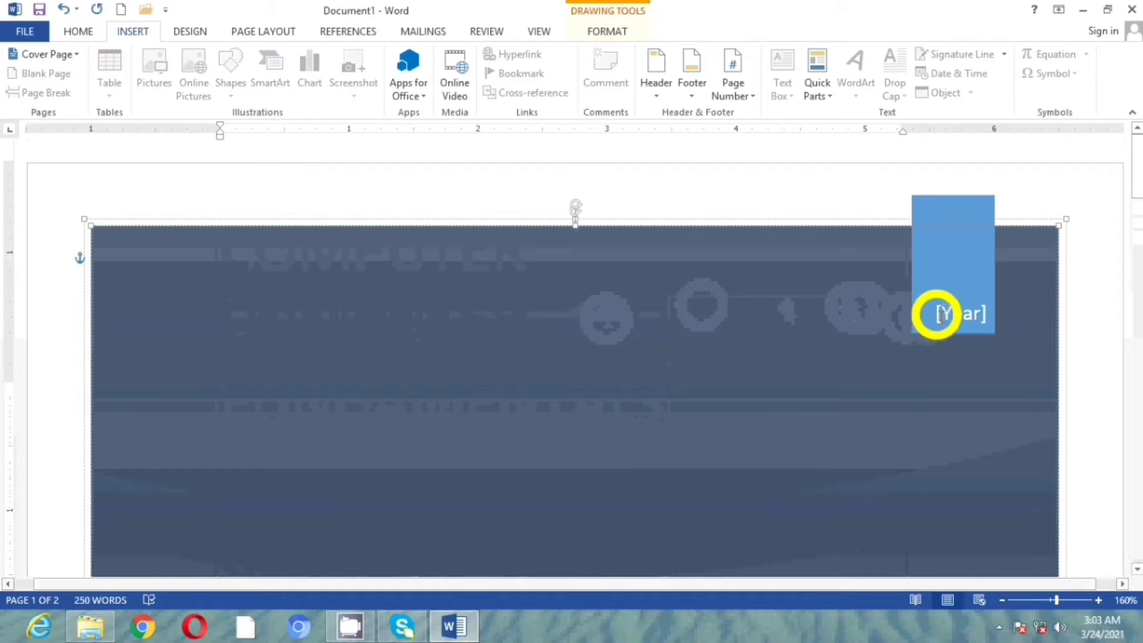
{"action": "left_click", "coordinate": [936, 314]}
{"action": "type", "text": "2"}
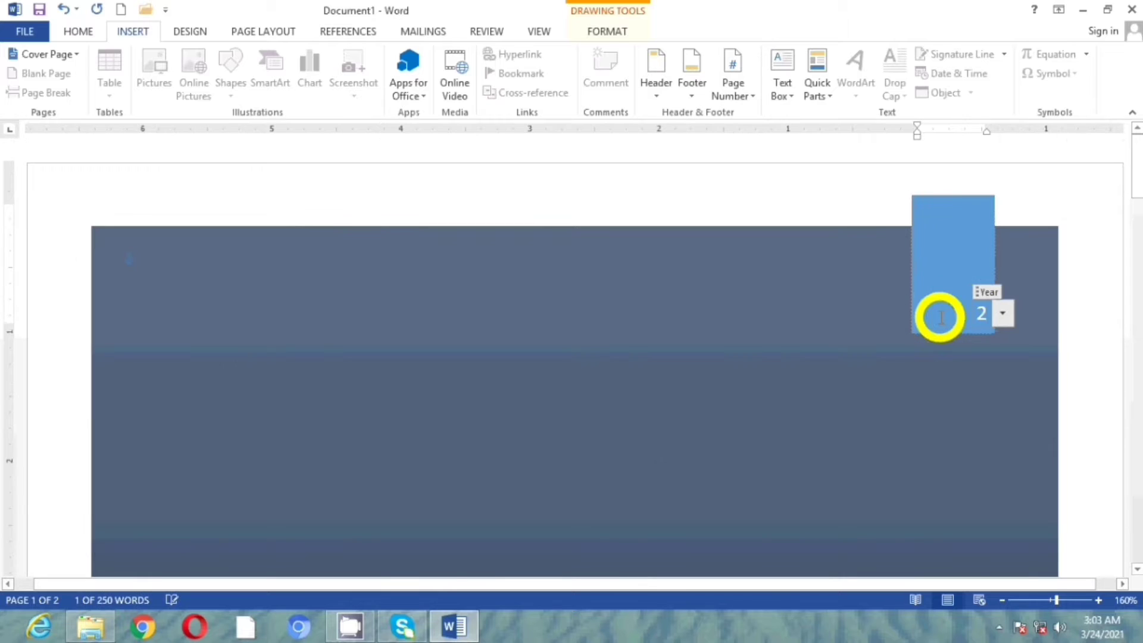
{"action": "type", "text": "021"}
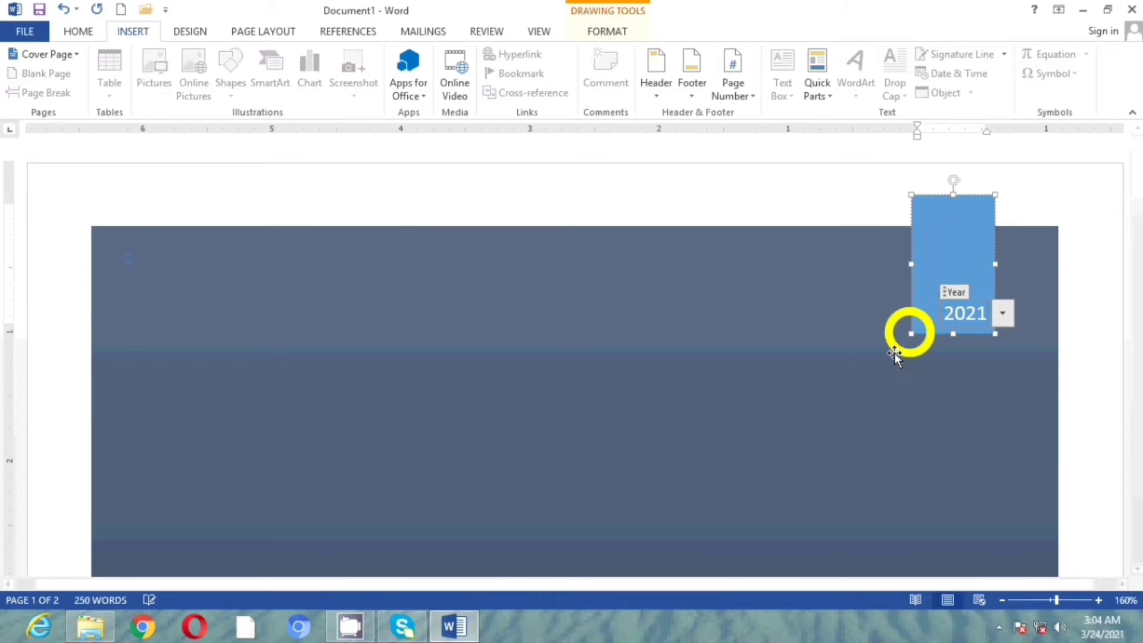
- Replace the cover page's document subtitle placeholder with "MS WORD TUTORIAL"
{"action": "scroll", "coordinate": [894, 352], "scroll_direction": "down", "scroll_amount": 10}
{"action": "scroll", "coordinate": [894, 352], "scroll_direction": "down", "scroll_amount": 2}
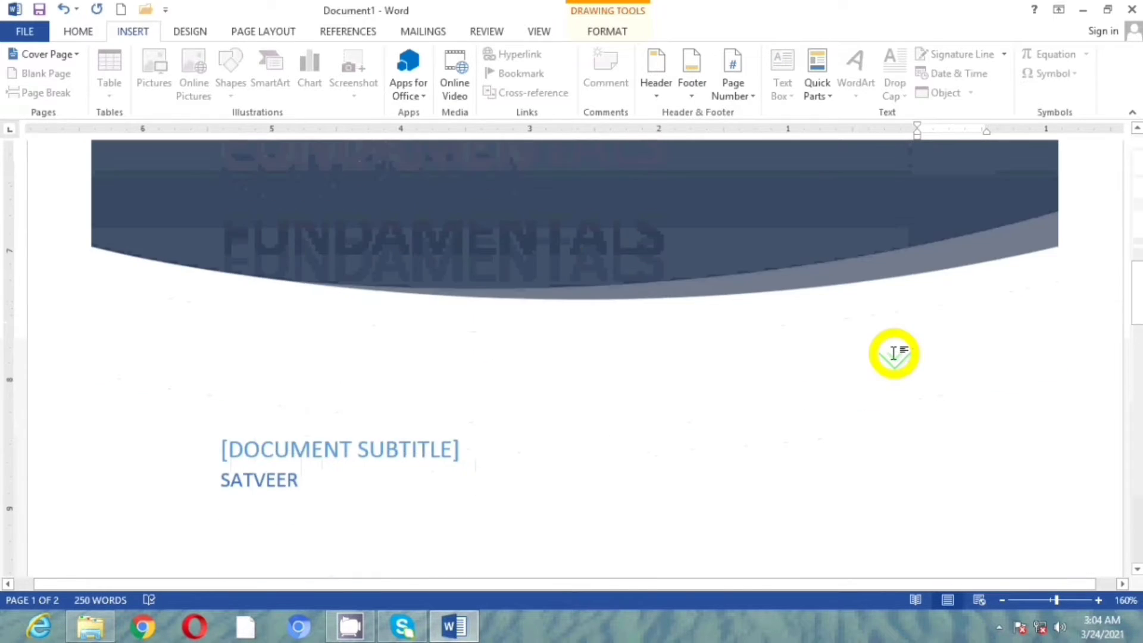
{"action": "left_click", "coordinate": [348, 449]}
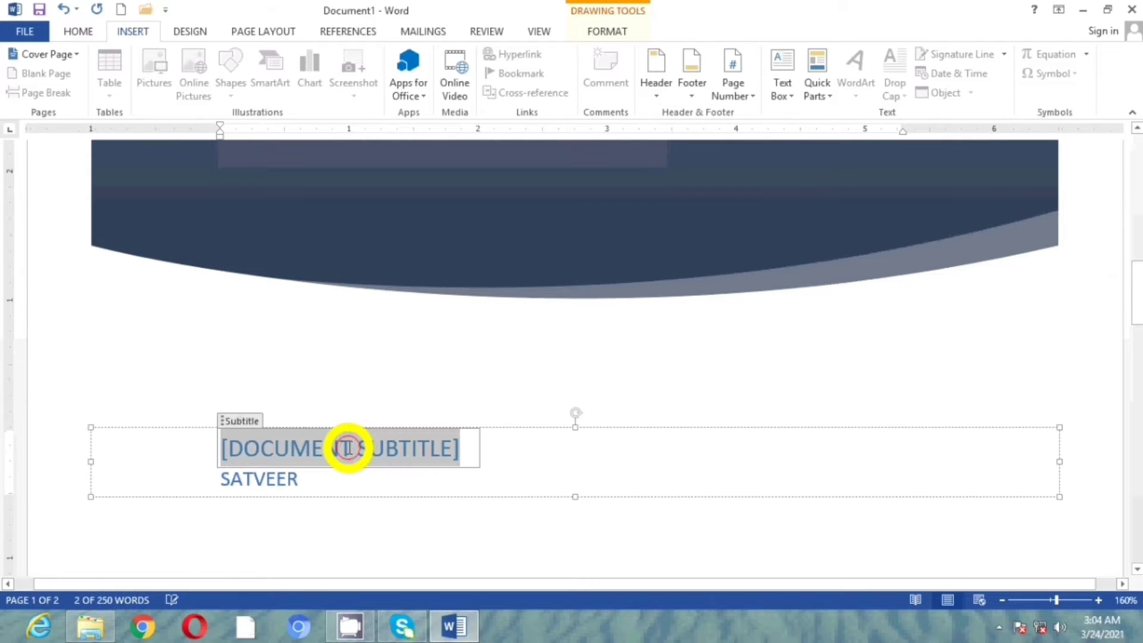
{"action": "type", "text": "MS WORD TUTORIAL"}
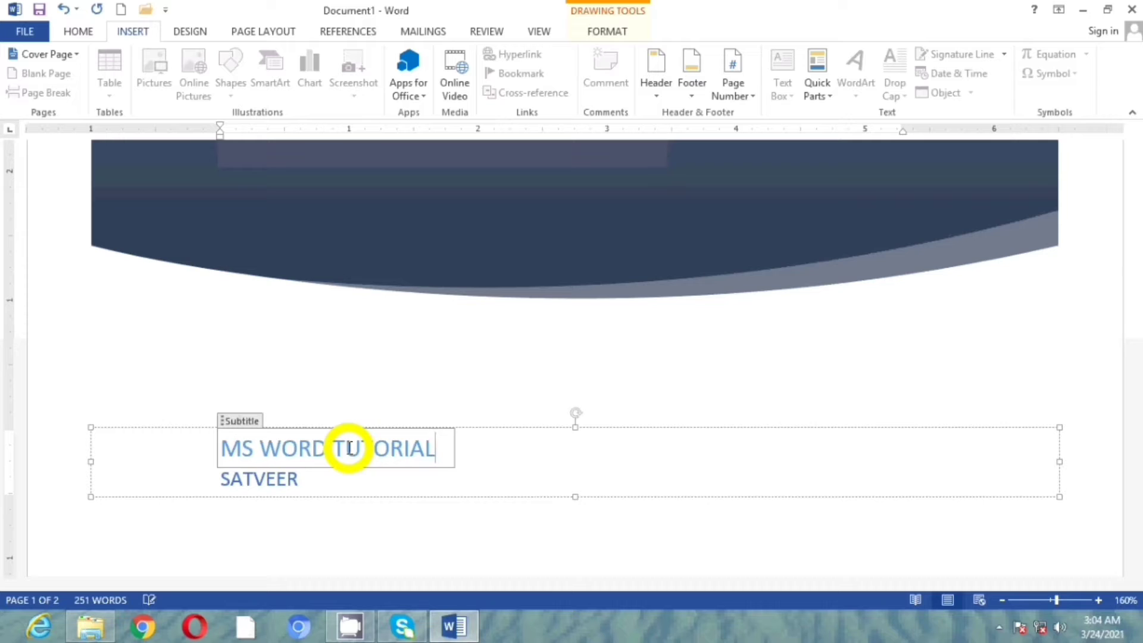
- Replace the author name below the cover page's subtitle with "INSERT TAB"
{"action": "left_click", "coordinate": [275, 475]}
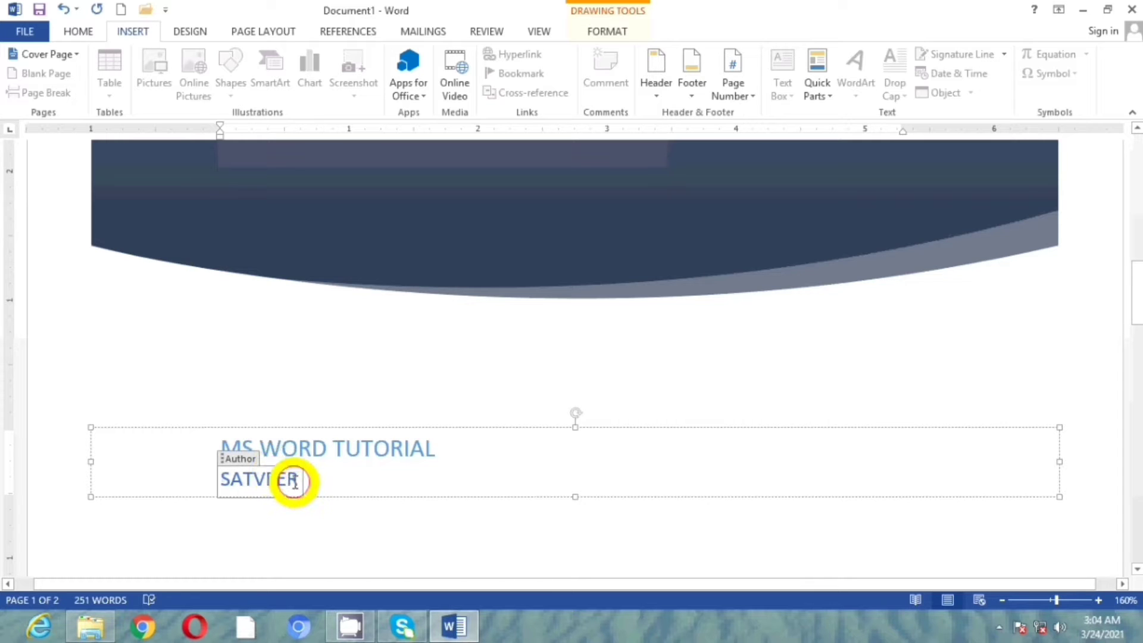
{"action": "left_click_drag", "start_coordinate": [295, 481], "coordinate": [213, 475]}
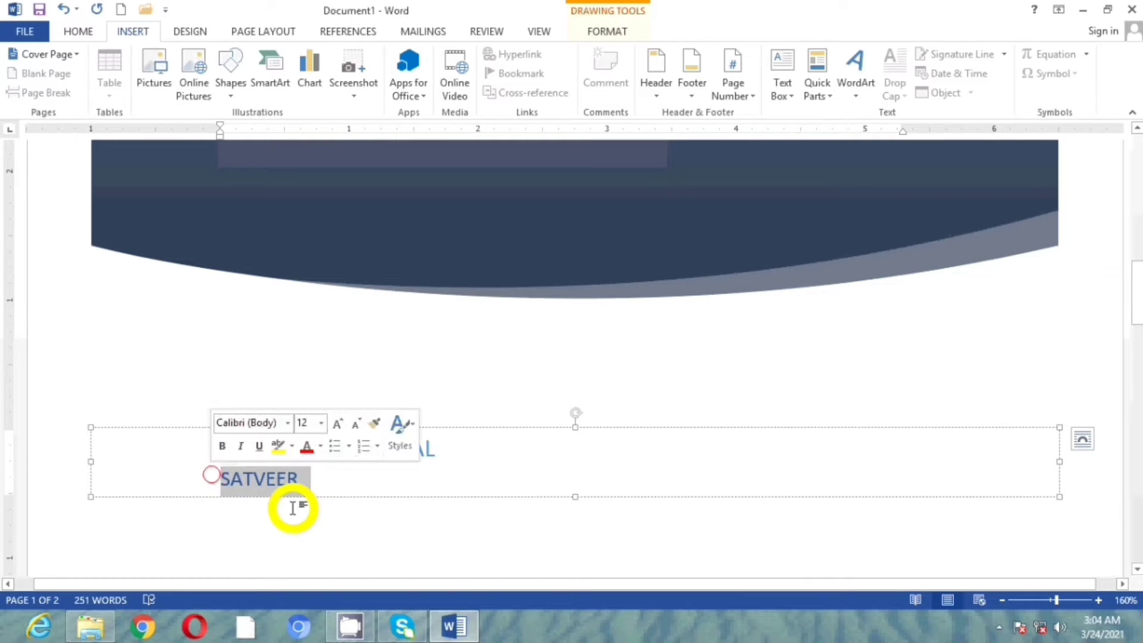
{"action": "type", "text": "INSERT TAB"}
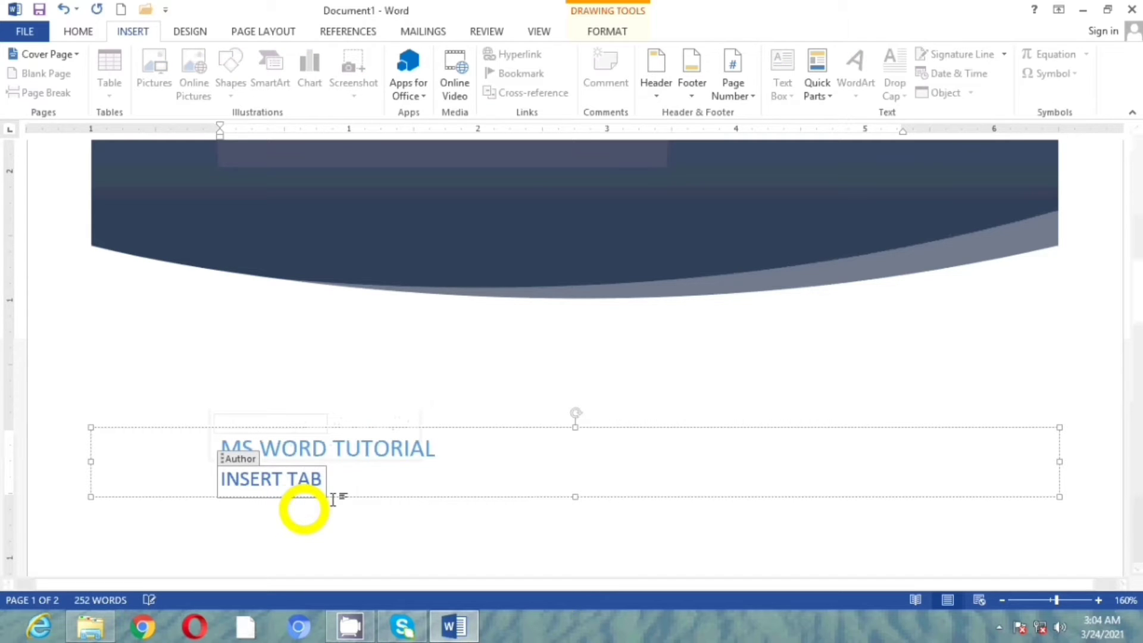
- Change the document's cover page to the built-in Facet design
{"action": "scroll", "coordinate": [884, 549], "scroll_direction": "up", "scroll_amount": 10}
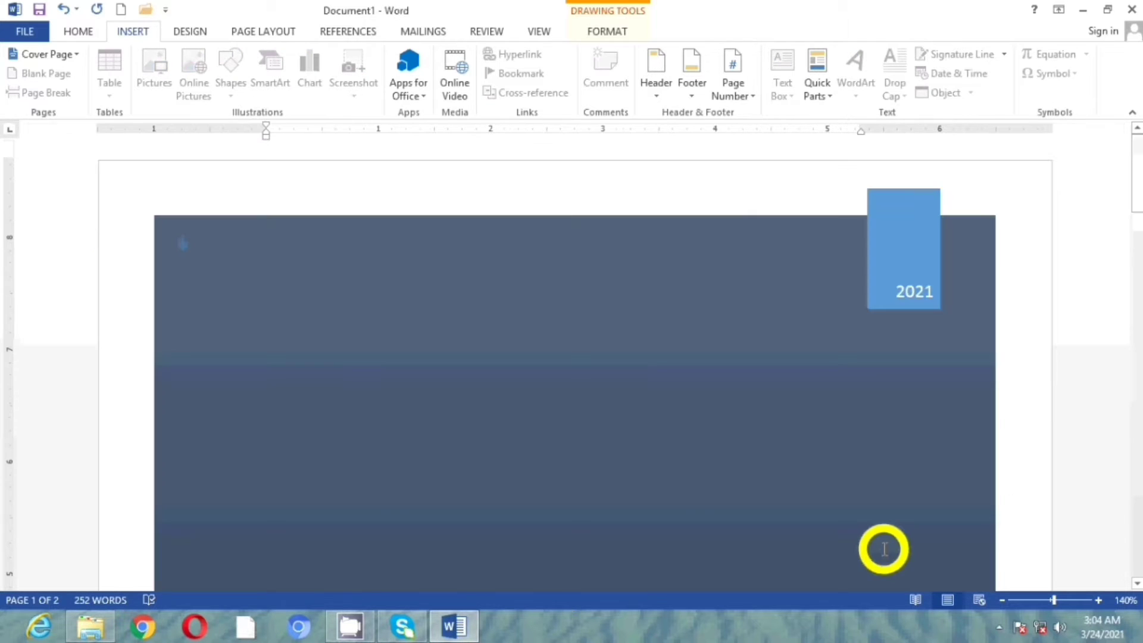
{"action": "scroll", "coordinate": [884, 549], "scroll_direction": "down", "scroll_amount": 10}
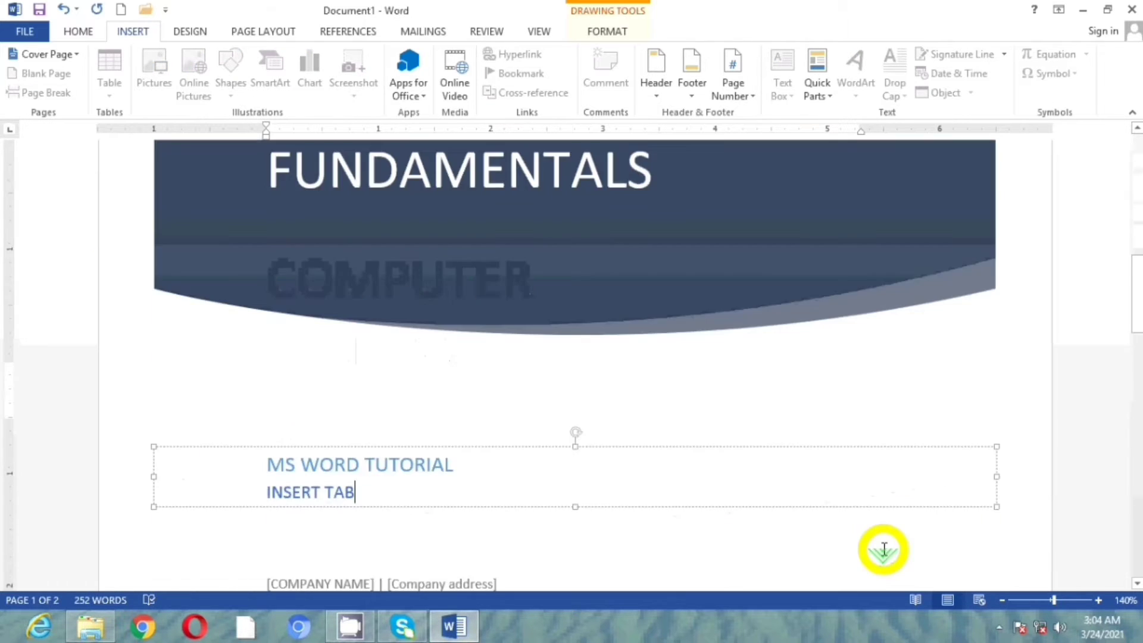
{"action": "left_click", "coordinate": [58, 54]}
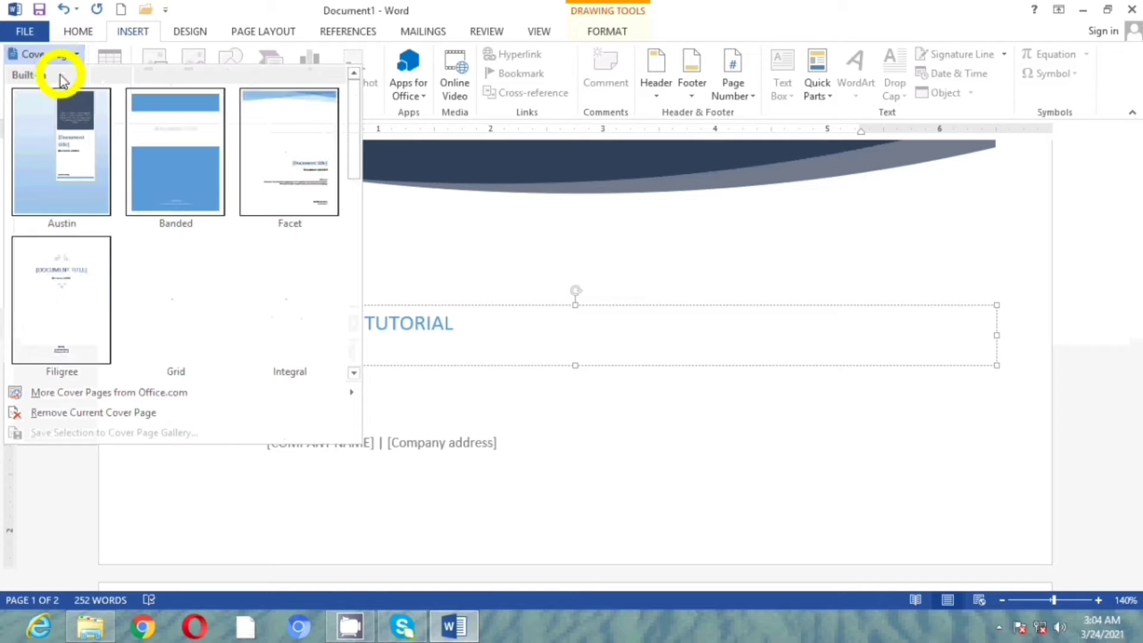
{"action": "left_click", "coordinate": [271, 170]}
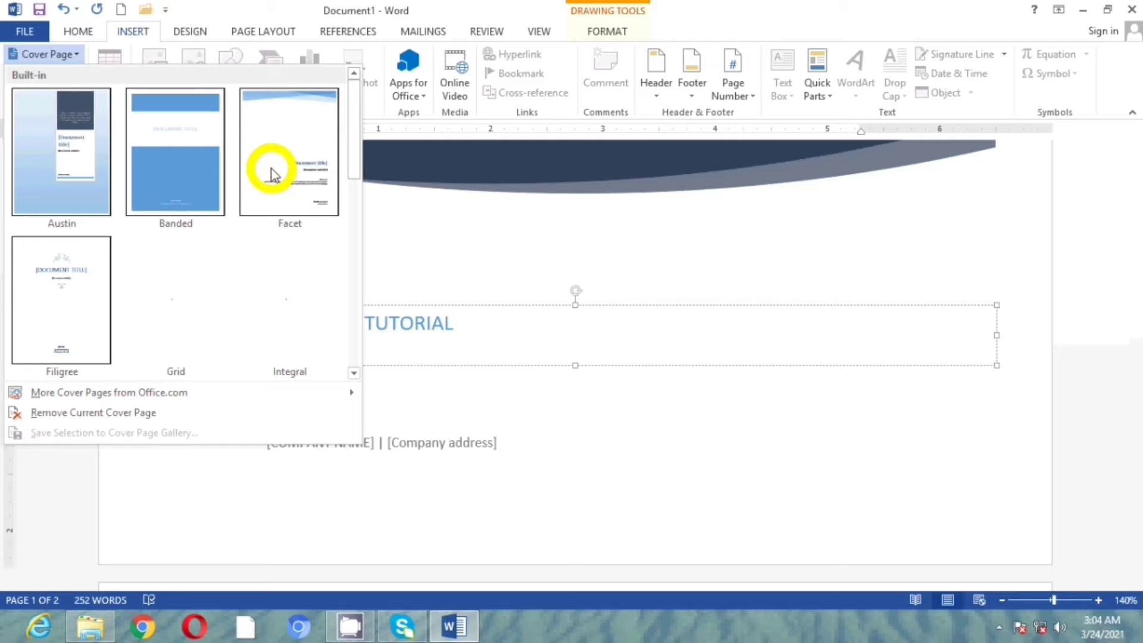
{"action": "left_click", "coordinate": [285, 173]}
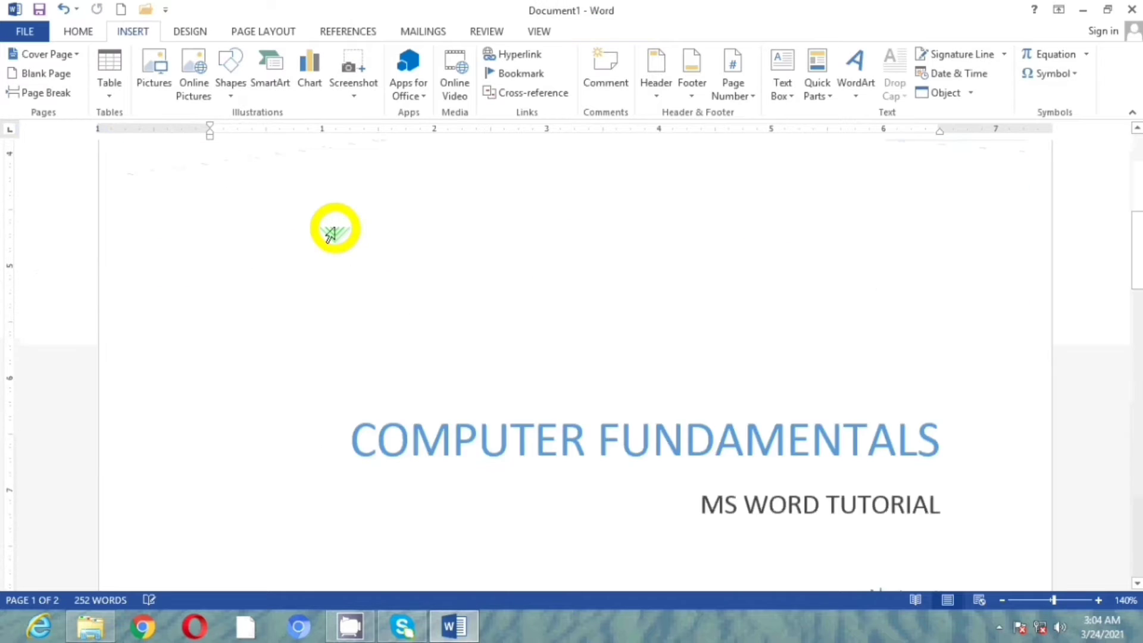
- Look over the Facet cover page and remove it from the document
{"action": "scroll", "coordinate": [330, 234], "scroll_direction": "down", "scroll_amount": 1}
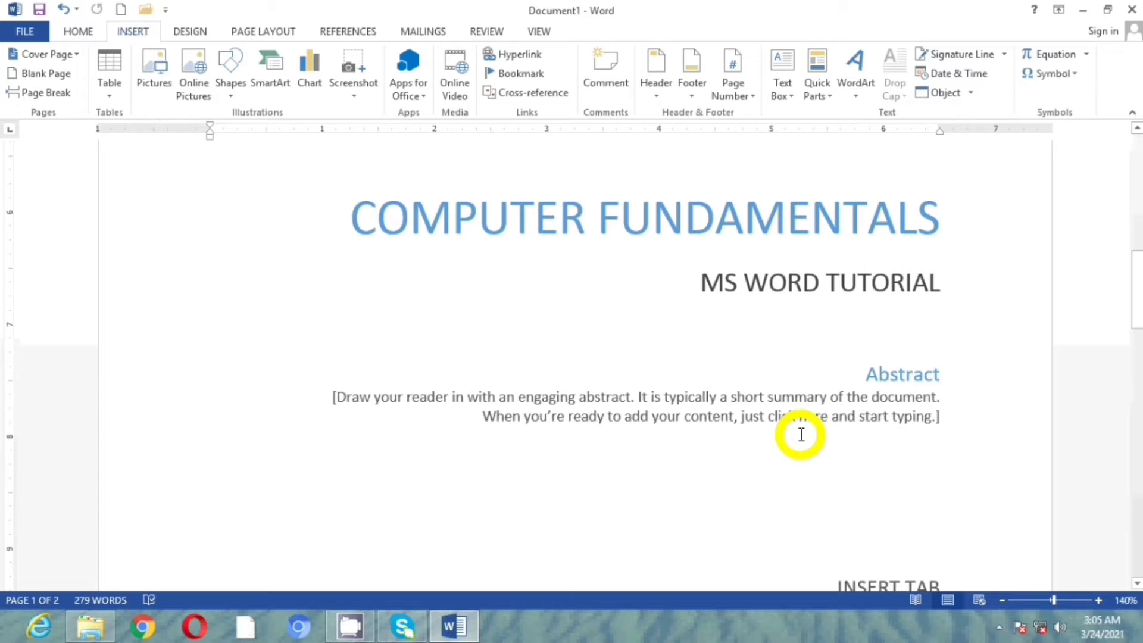
{"action": "scroll", "coordinate": [800, 435], "scroll_direction": "up", "scroll_amount": 7}
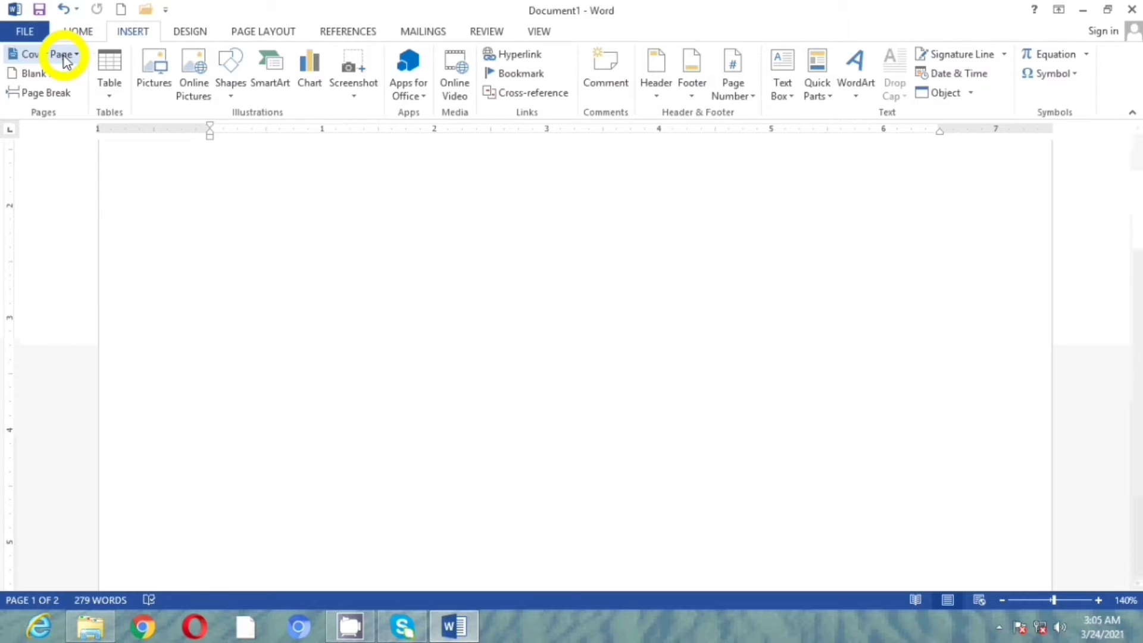
{"action": "left_click", "coordinate": [64, 55]}
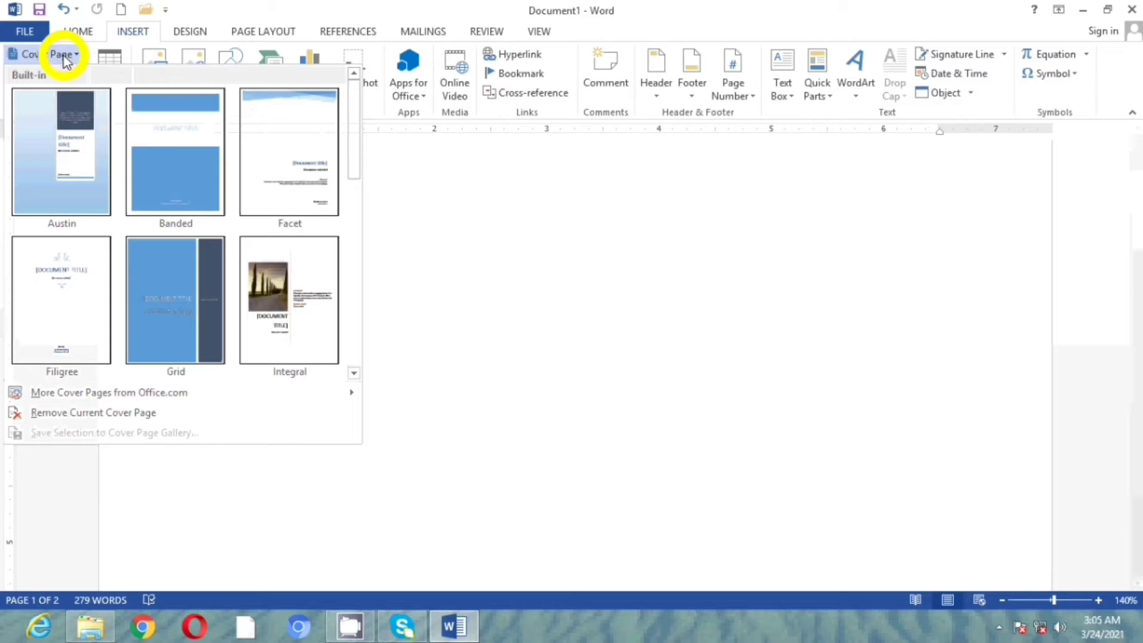
{"action": "left_click", "coordinate": [123, 413]}
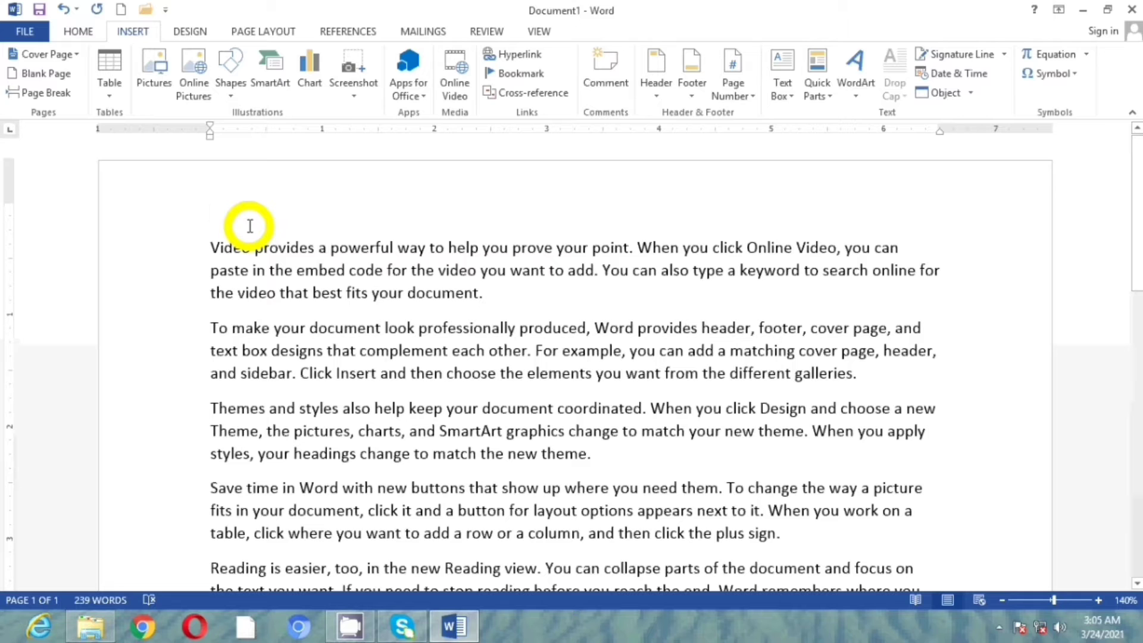
- Insert the built-in Filigree cover page and look over its title, ornaments and company details
{"action": "left_click", "coordinate": [36, 54]}
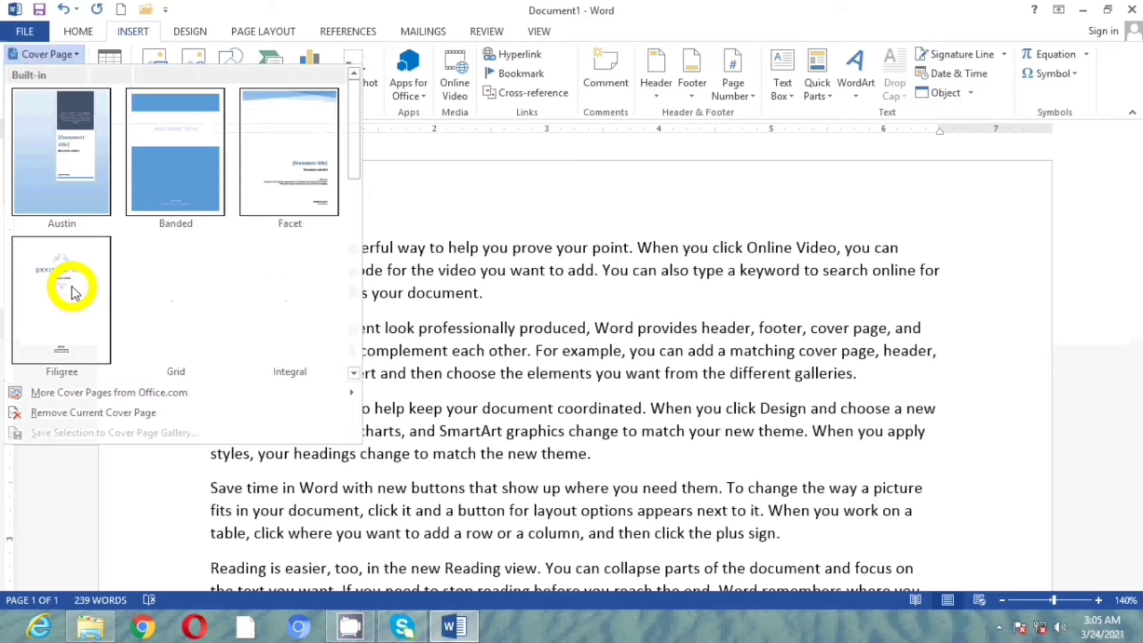
{"action": "left_click", "coordinate": [63, 273]}
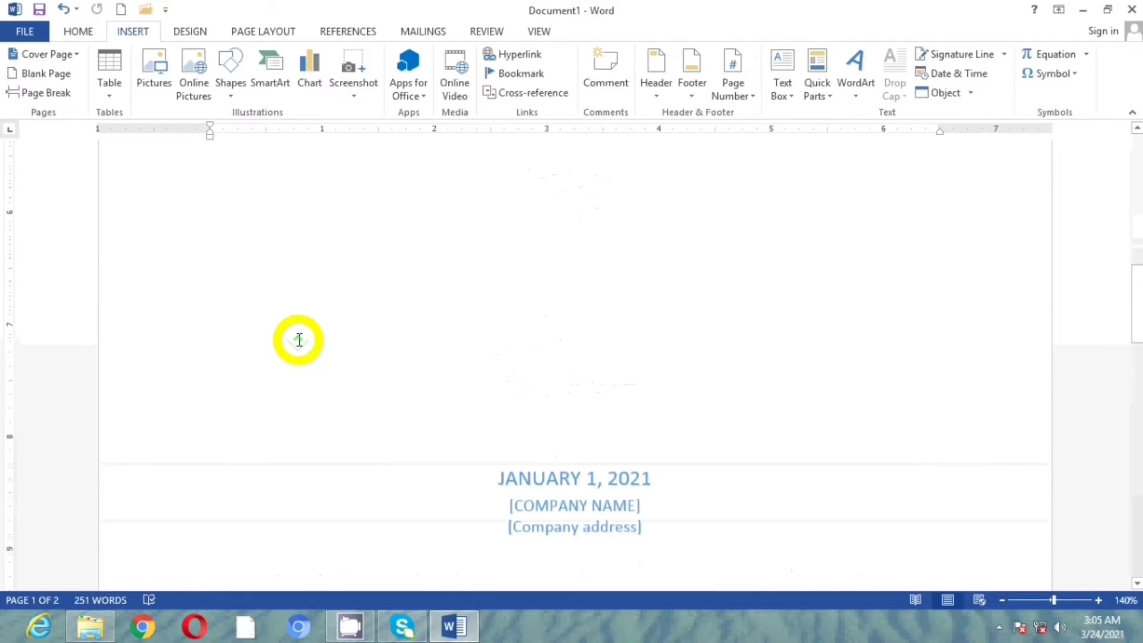
{"action": "scroll", "coordinate": [298, 339], "scroll_direction": "up", "scroll_amount": 10}
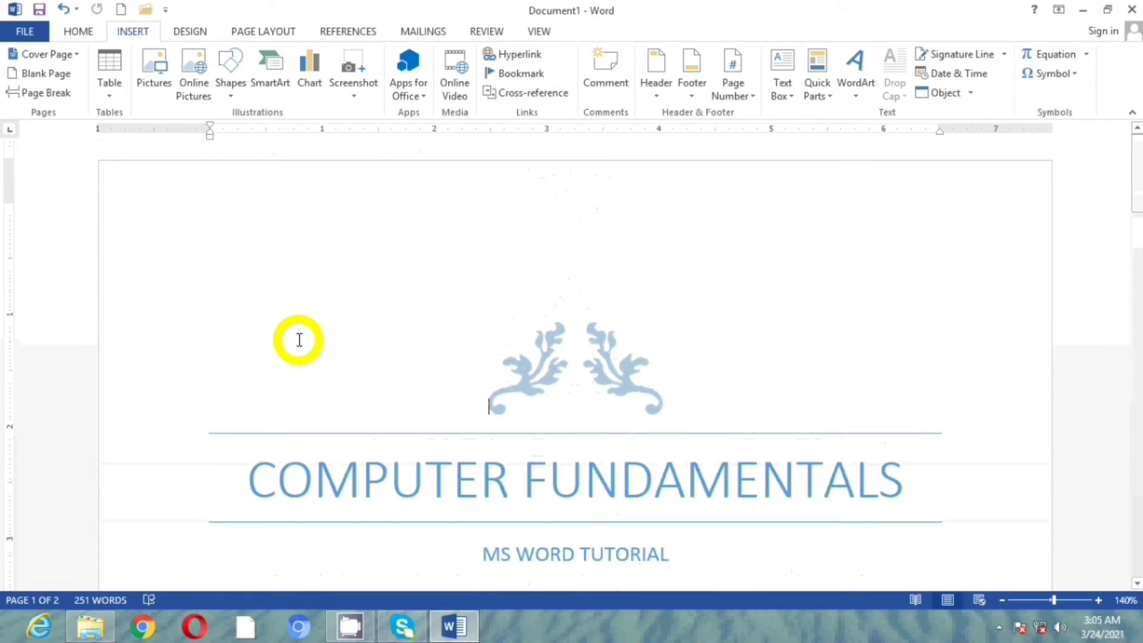
{"action": "scroll", "coordinate": [299, 340], "scroll_direction": "down", "scroll_amount": 8}
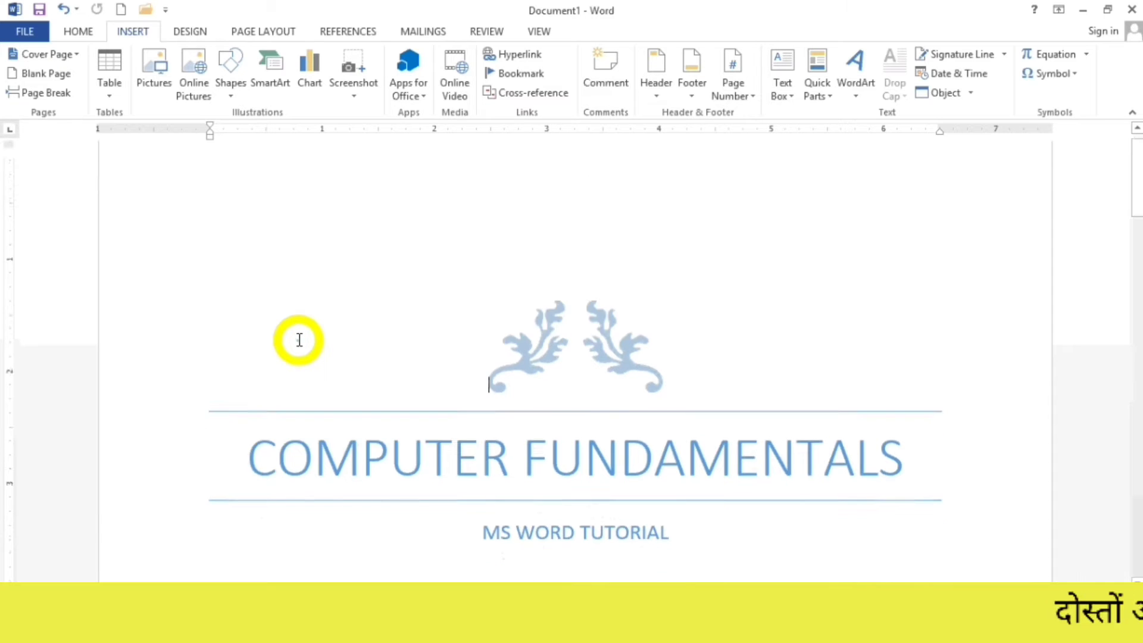
{"action": "scroll", "coordinate": [299, 340], "scroll_direction": "up", "scroll_amount": 10}
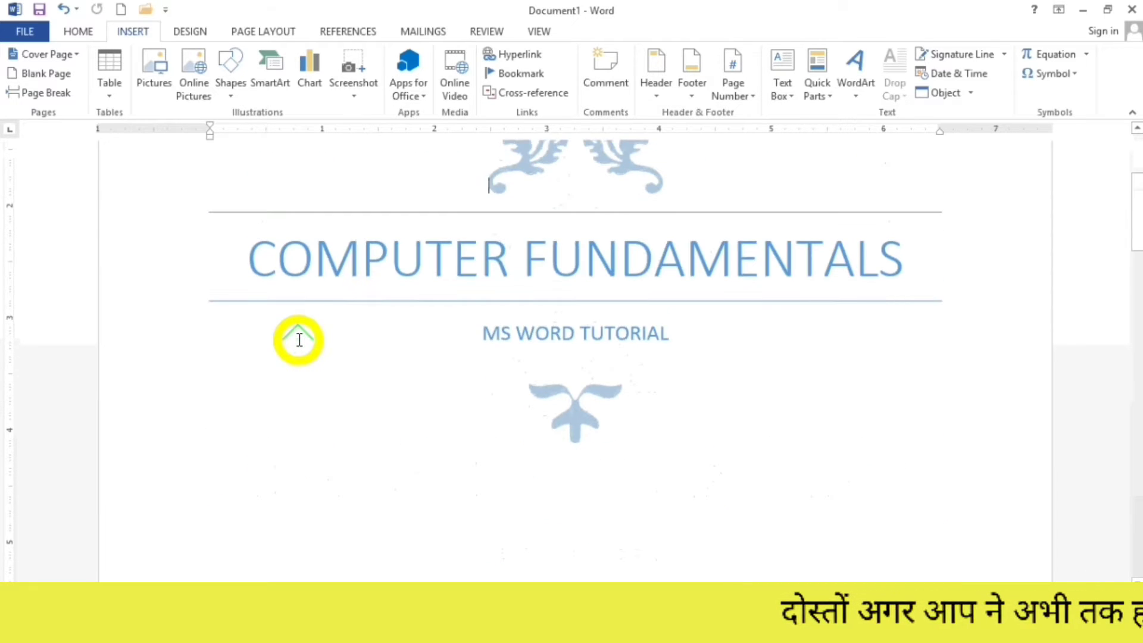
{"action": "scroll", "coordinate": [299, 340], "scroll_direction": "down", "scroll_amount": 10}
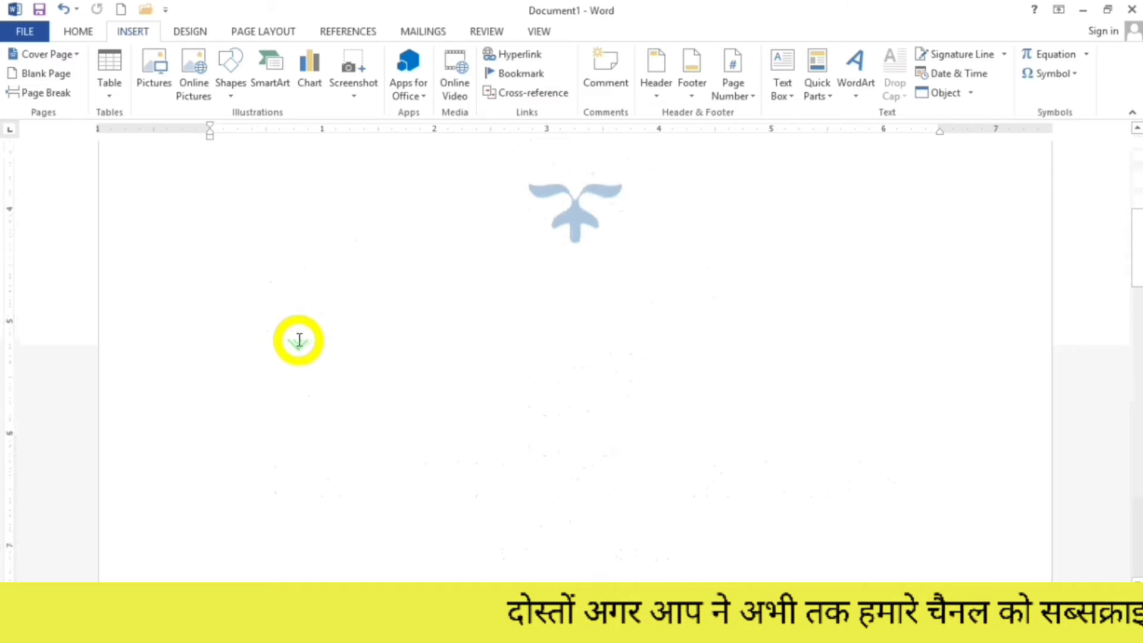
- Remove the Filigree cover page from the document
{"action": "left_click", "coordinate": [50, 53]}
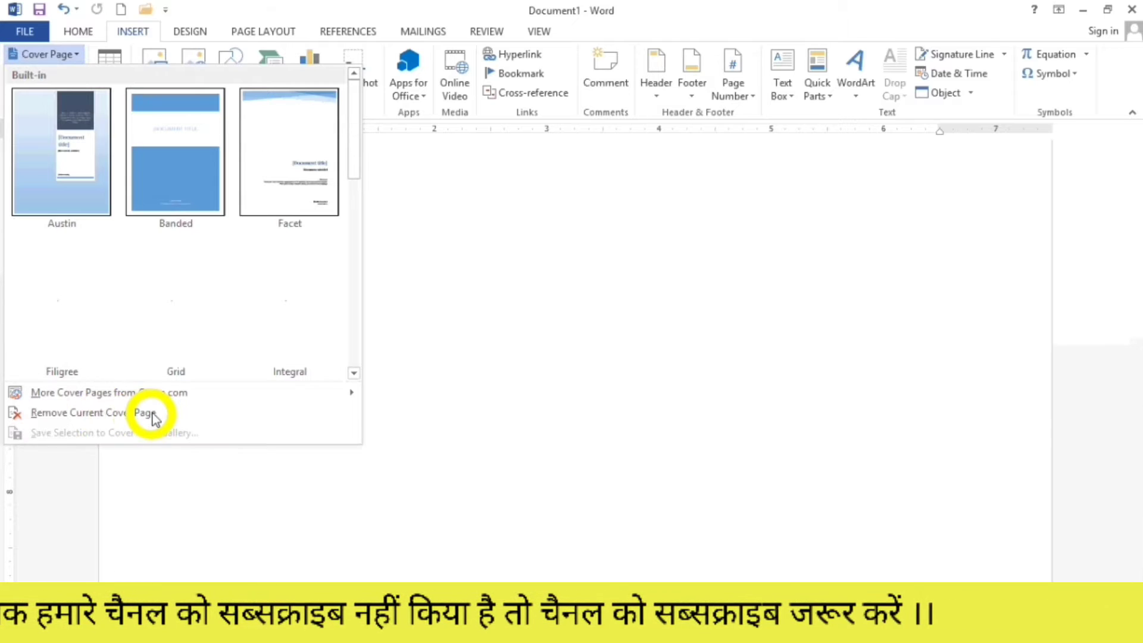
{"action": "left_click", "coordinate": [116, 412]}
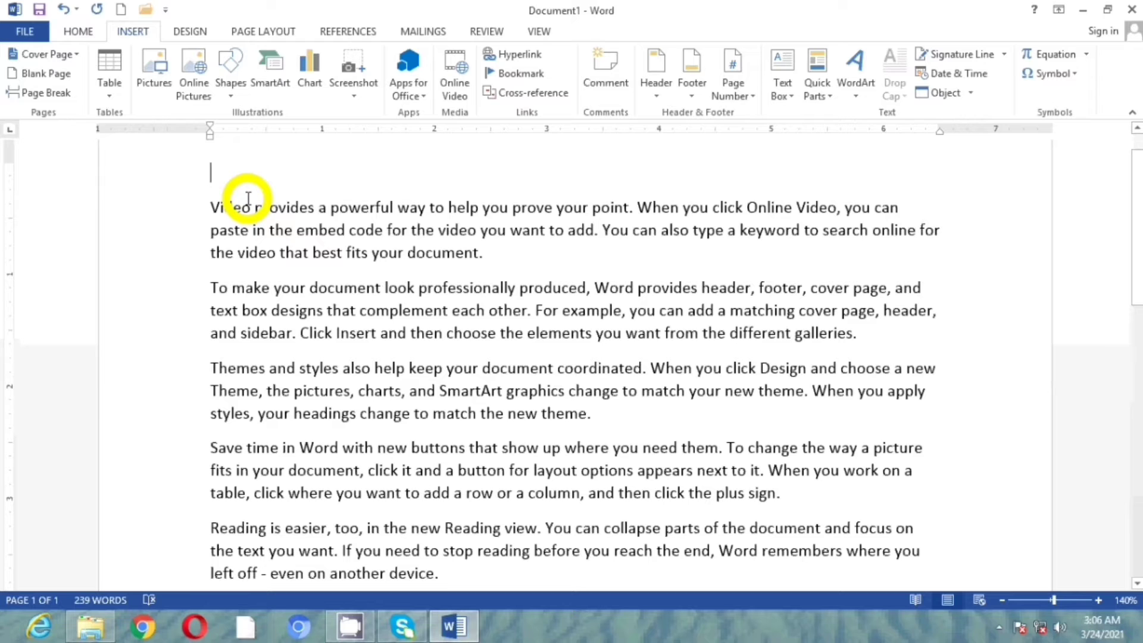
- Insert a blank page ahead of the document text and zoom out to 100% to compare both pages
{"action": "left_click", "coordinate": [42, 74]}
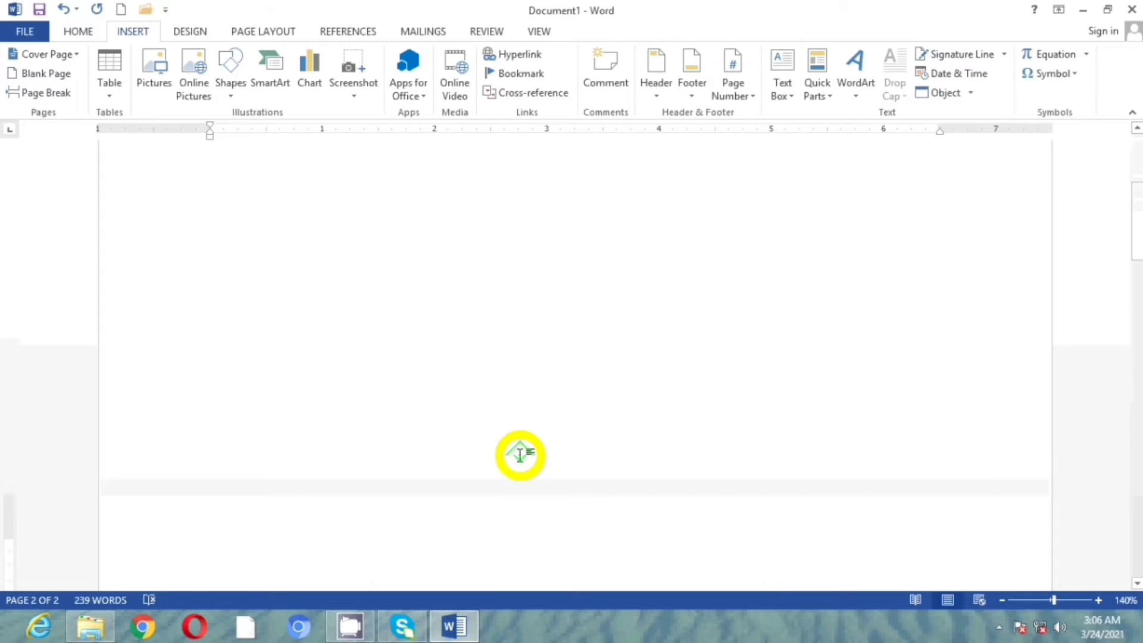
{"action": "scroll", "coordinate": [520, 455], "scroll_direction": "down", "scroll_amount": 3}
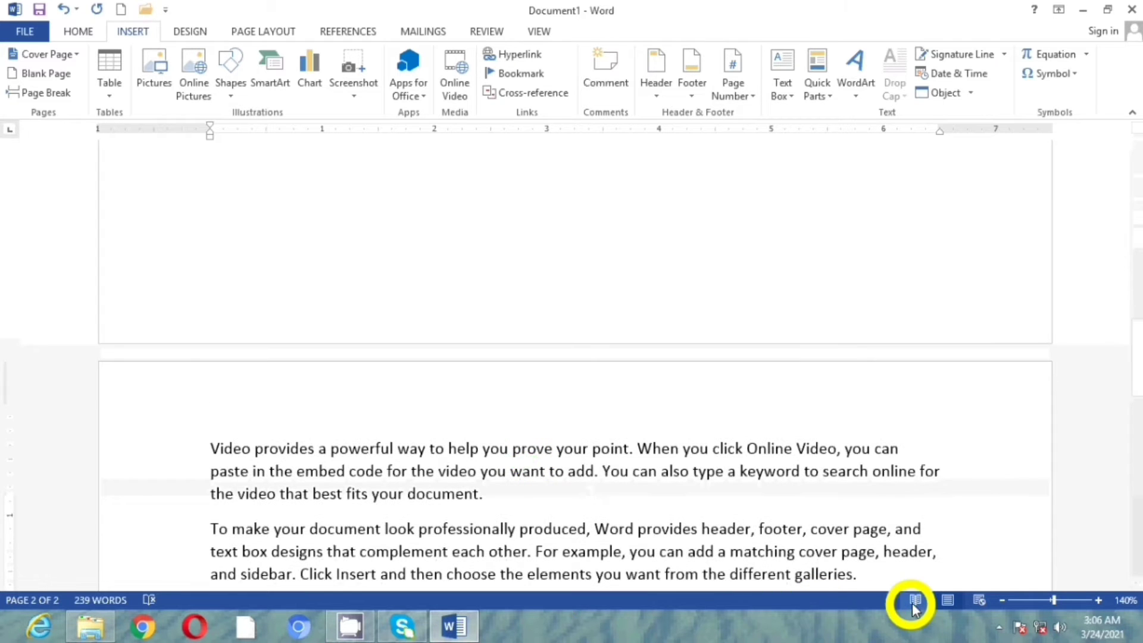
{"action": "left_click", "coordinate": [1002, 600]}
{"action": "left_click", "coordinate": [1002, 600]}
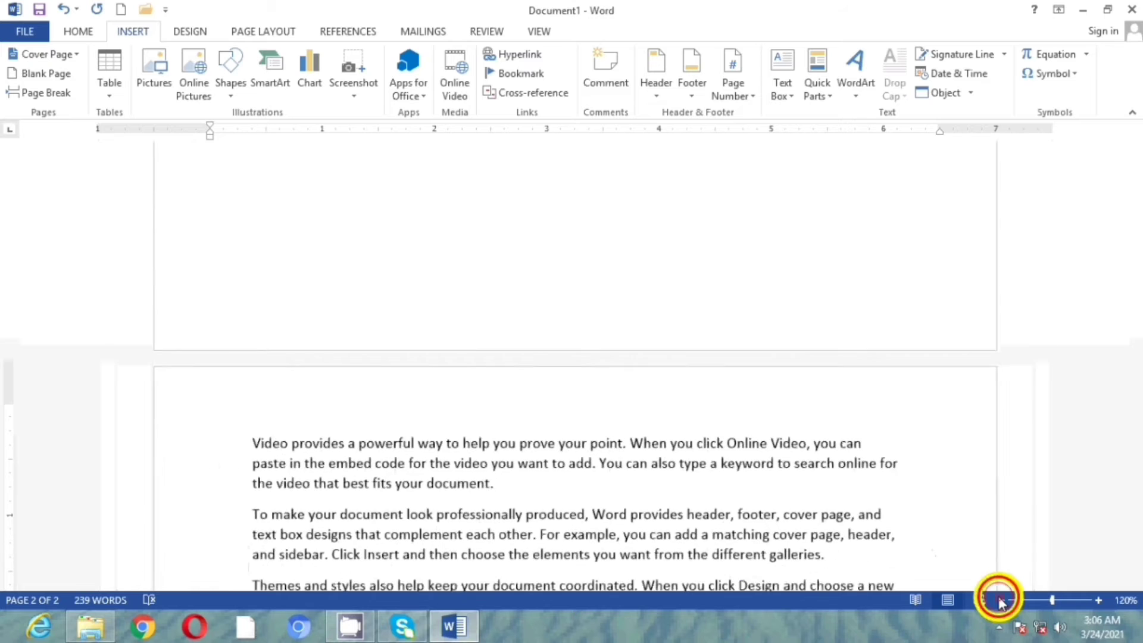
{"action": "left_click", "coordinate": [1002, 600]}
{"action": "left_click", "coordinate": [1002, 600]}
{"action": "scroll", "coordinate": [923, 533], "scroll_direction": "up", "scroll_amount": 5}
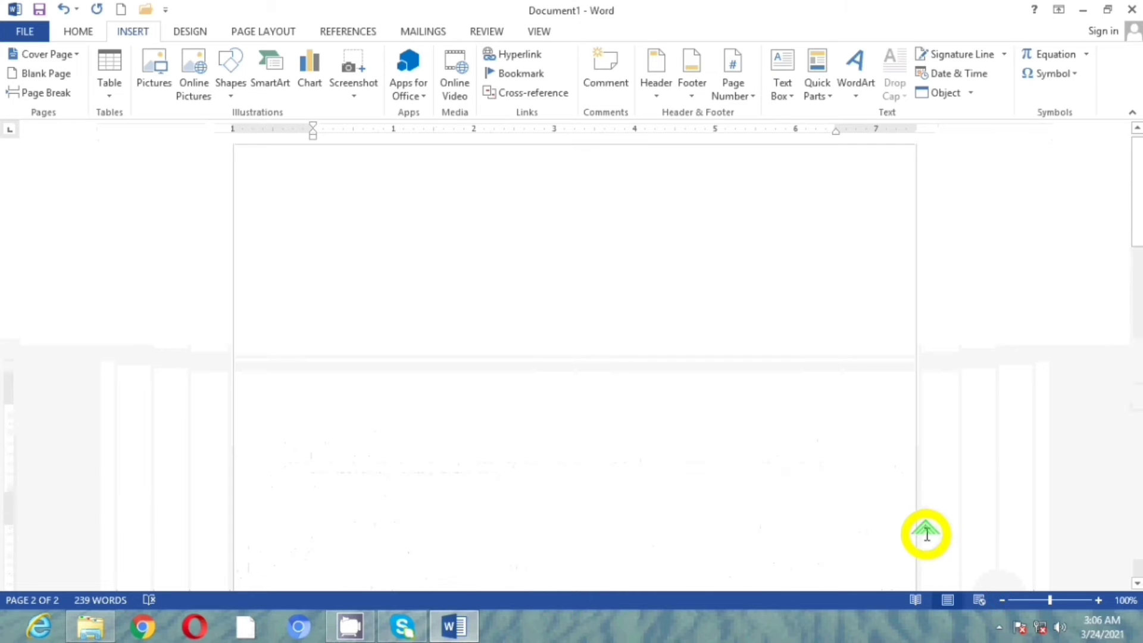
{"action": "left_click", "coordinate": [364, 221]}
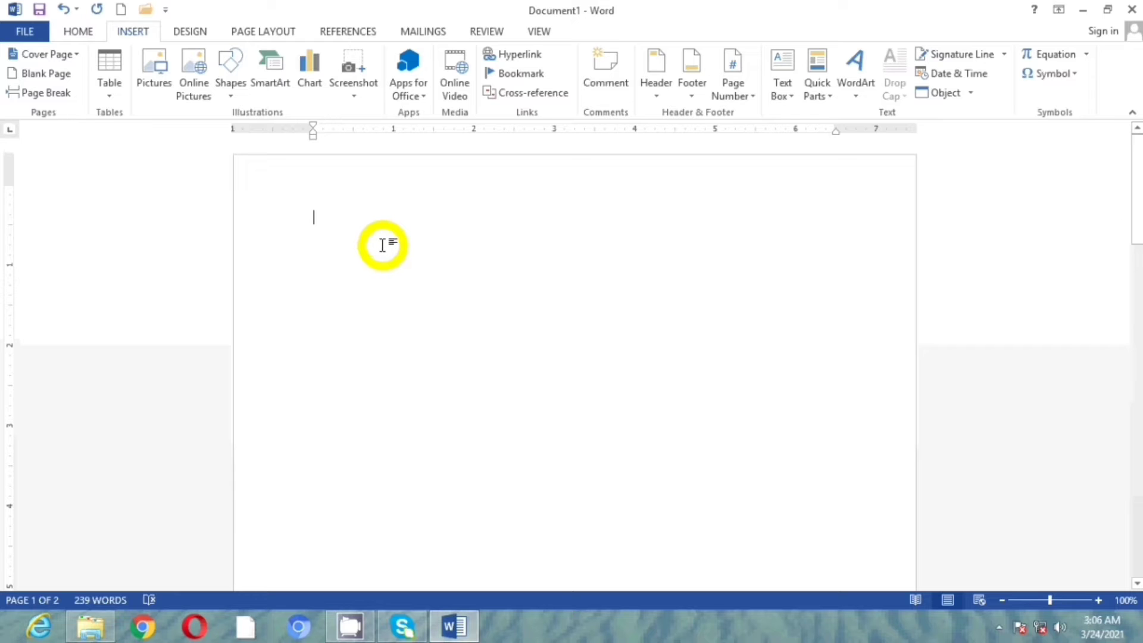
{"action": "scroll", "coordinate": [382, 245], "scroll_direction": "down", "scroll_amount": 5}
{"action": "scroll", "coordinate": [383, 245], "scroll_direction": "down", "scroll_amount": 8}
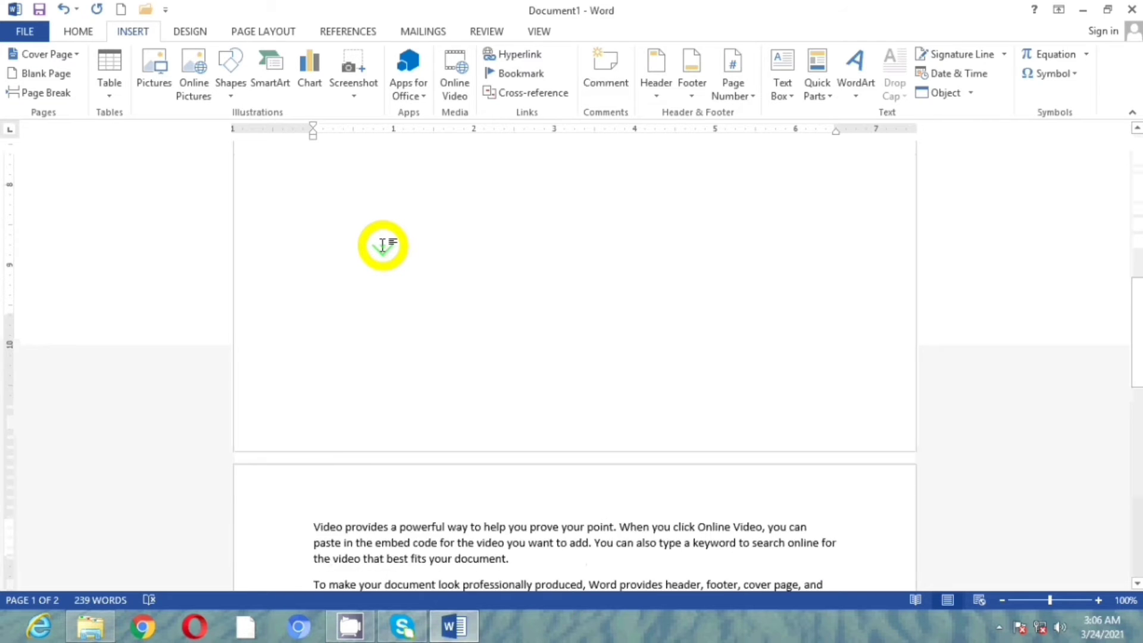
{"action": "scroll", "coordinate": [383, 244], "scroll_direction": "up", "scroll_amount": 5}
{"action": "scroll", "coordinate": [382, 245], "scroll_direction": "up", "scroll_amount": 6}
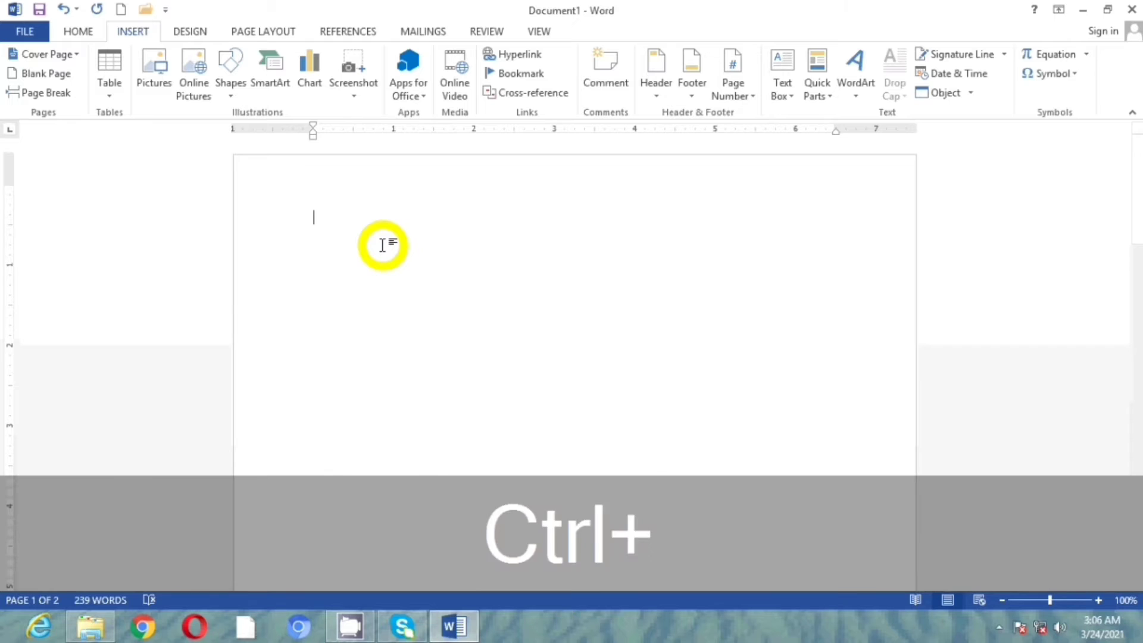
- Undo the blank page insertion and delete the empty line above the first paragraph
{"action": "key", "text": "ctrl+z"}
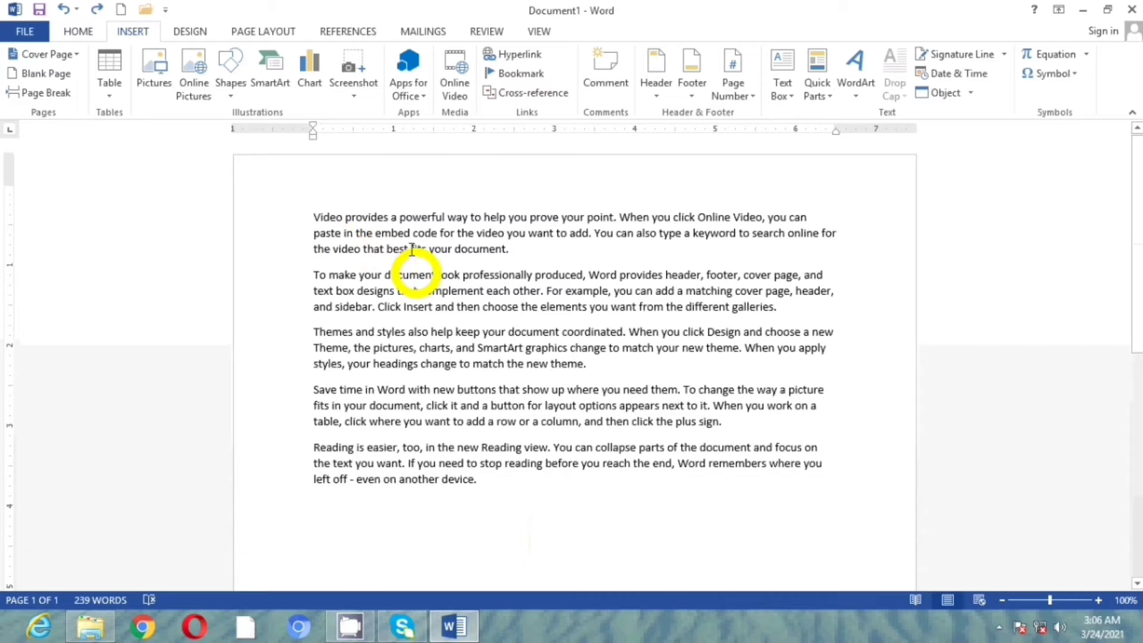
{"action": "key", "text": "Delete"}
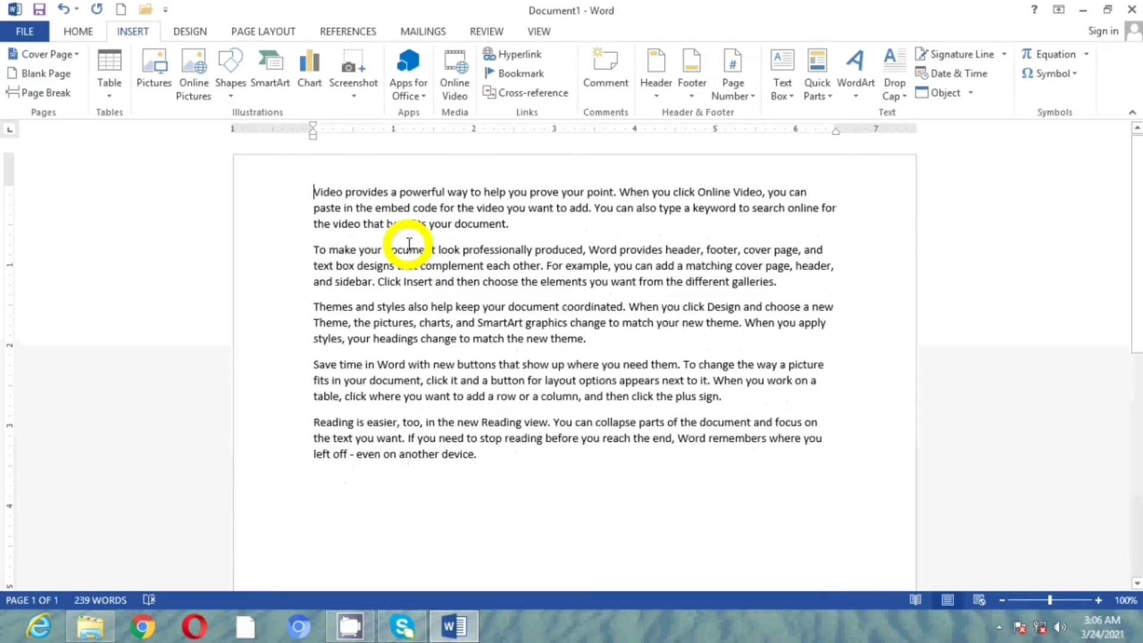
- Zoom in to 160% and add empty lines after the last paragraph until the cursor moves onto a second page
{"action": "left_click", "coordinate": [507, 456]}
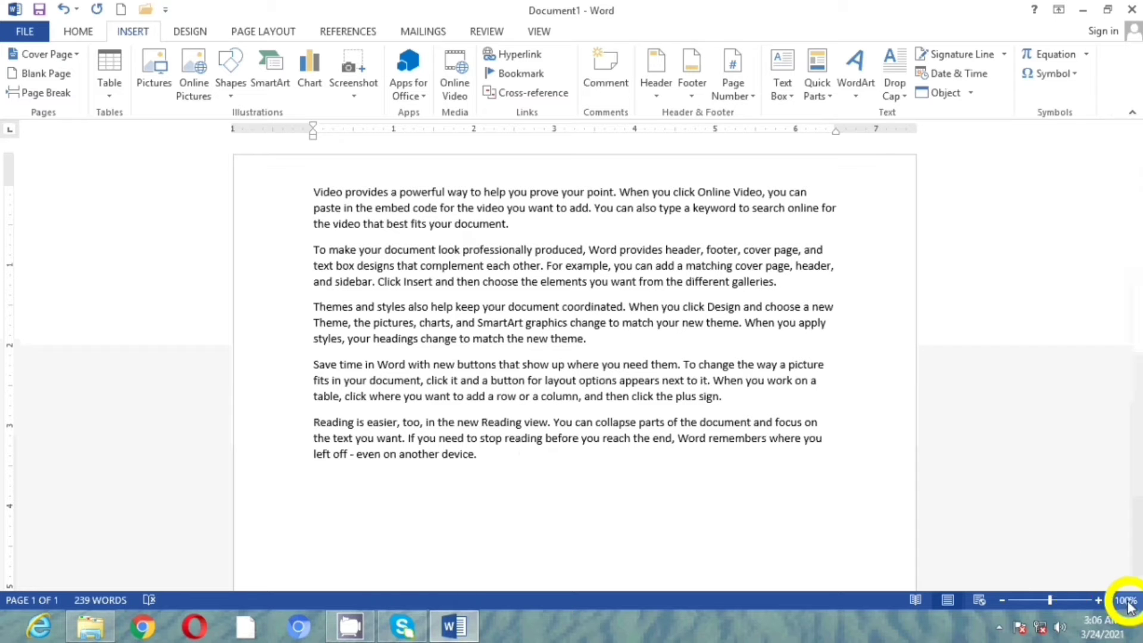
{"action": "left_click", "coordinate": [1101, 602]}
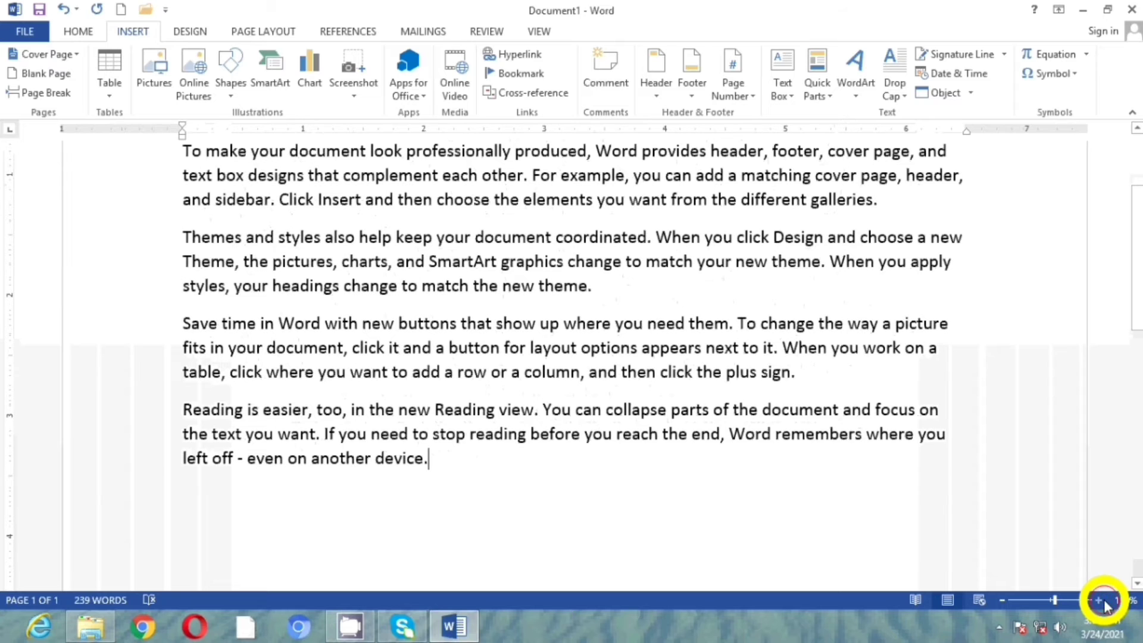
{"action": "left_click", "coordinate": [1101, 601]}
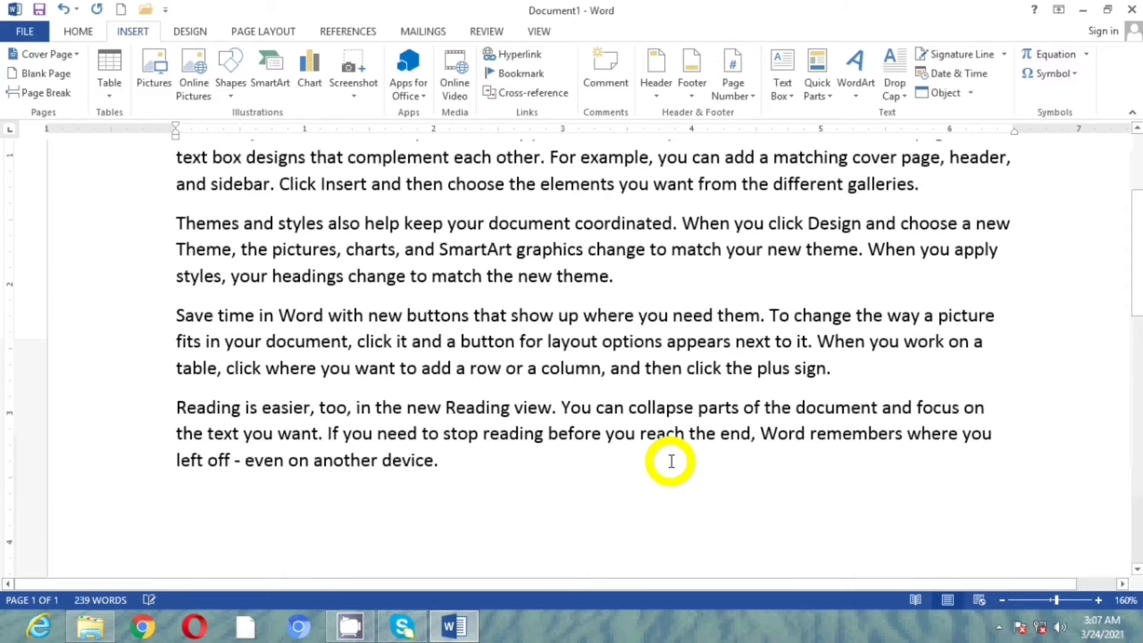
{"action": "key", "text": "Return"}
{"action": "key", "text": "Return"}
{"action": "key", "text": "Return"}
{"action": "key", "text": "Return"}
{"action": "key", "text": "Return"}
{"action": "key", "text": "Return"}
{"action": "key", "text": "Return"}
{"action": "key", "text": "Return"}
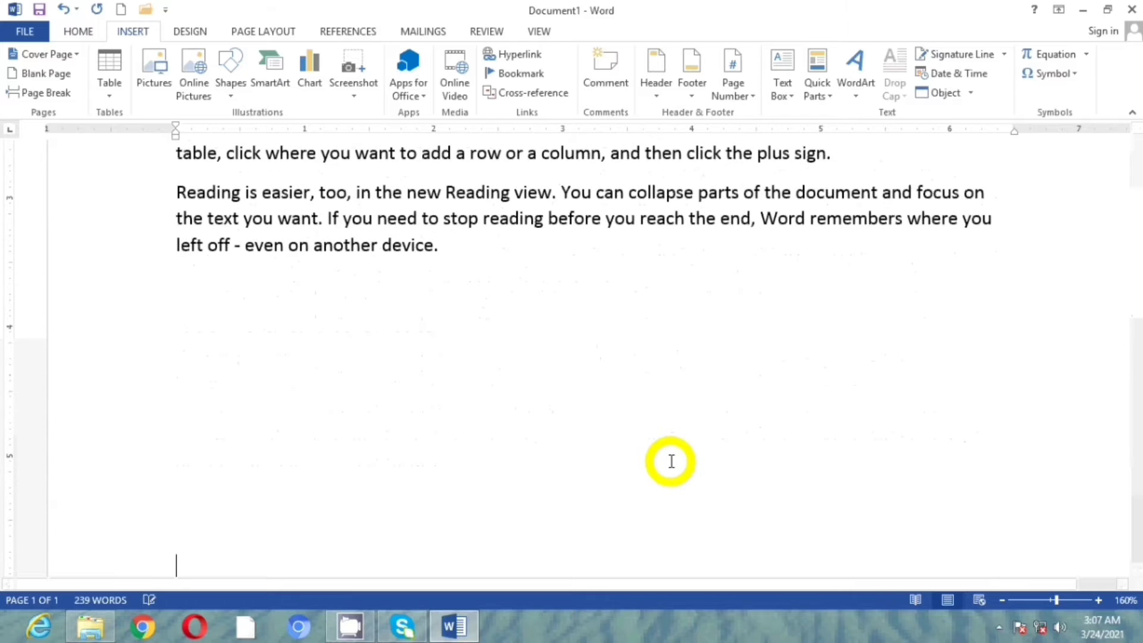
{"action": "key", "text": "Return"}
{"action": "key", "text": "Return"}
{"action": "key", "text": "Return"}
{"action": "key", "text": "Return"}
{"action": "key", "text": "Return"}
{"action": "key", "text": "Return"}
{"action": "key", "text": "Return"}
{"action": "key", "text": "Return"}
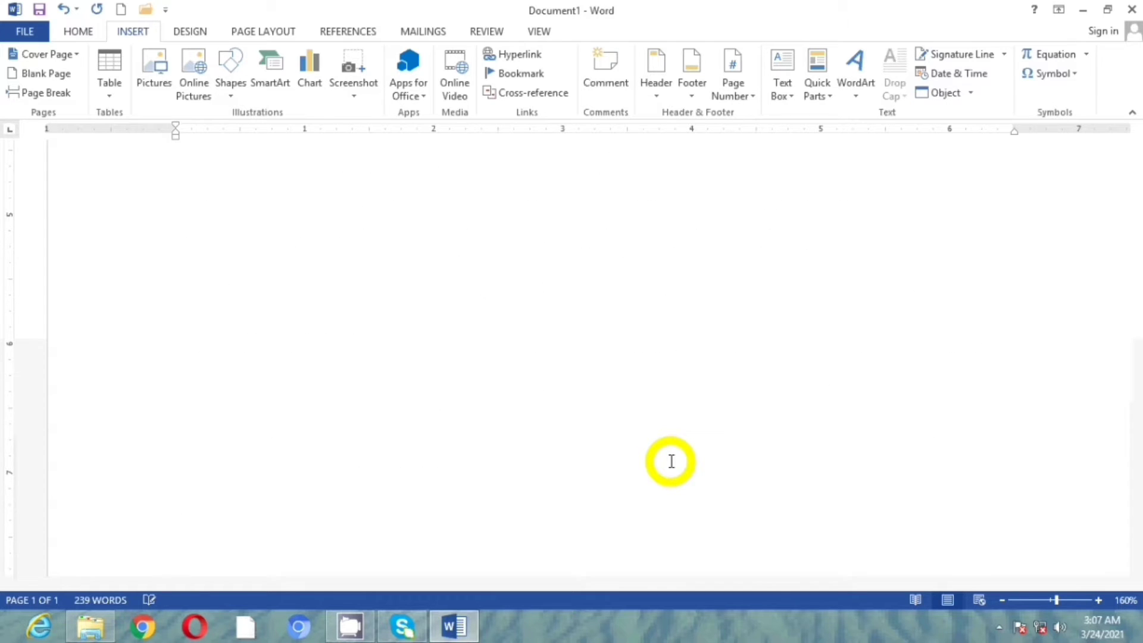
{"action": "key", "text": "Return"}
{"action": "key", "text": "Return"}
{"action": "key", "text": "Return"}
{"action": "key", "text": "Return"}
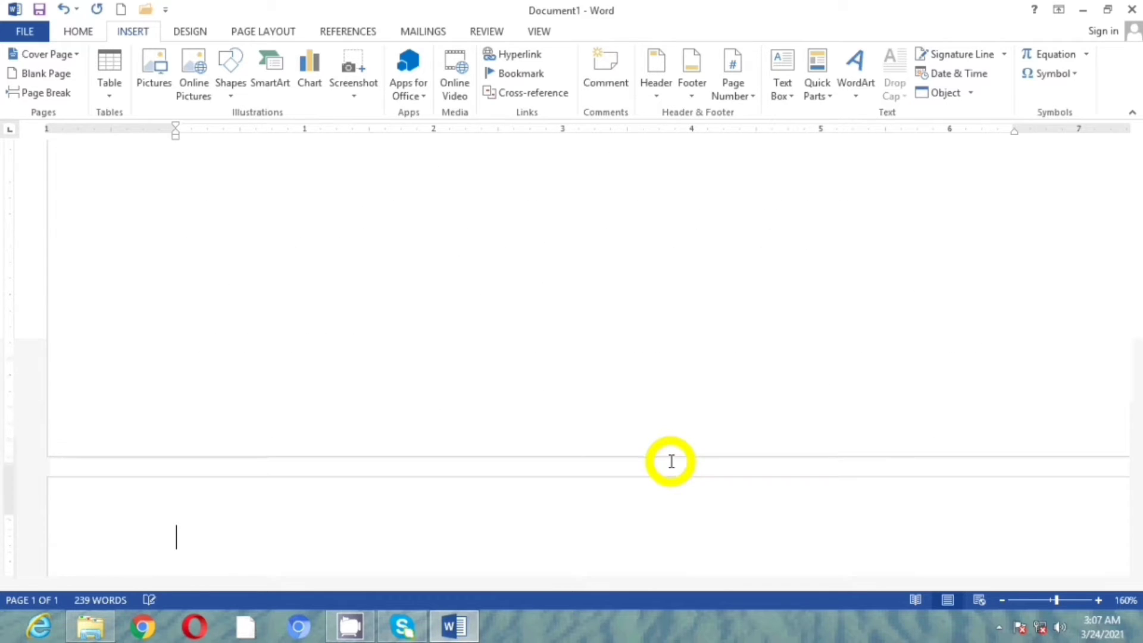
{"action": "scroll", "coordinate": [670, 461], "scroll_direction": "down", "scroll_amount": 5}
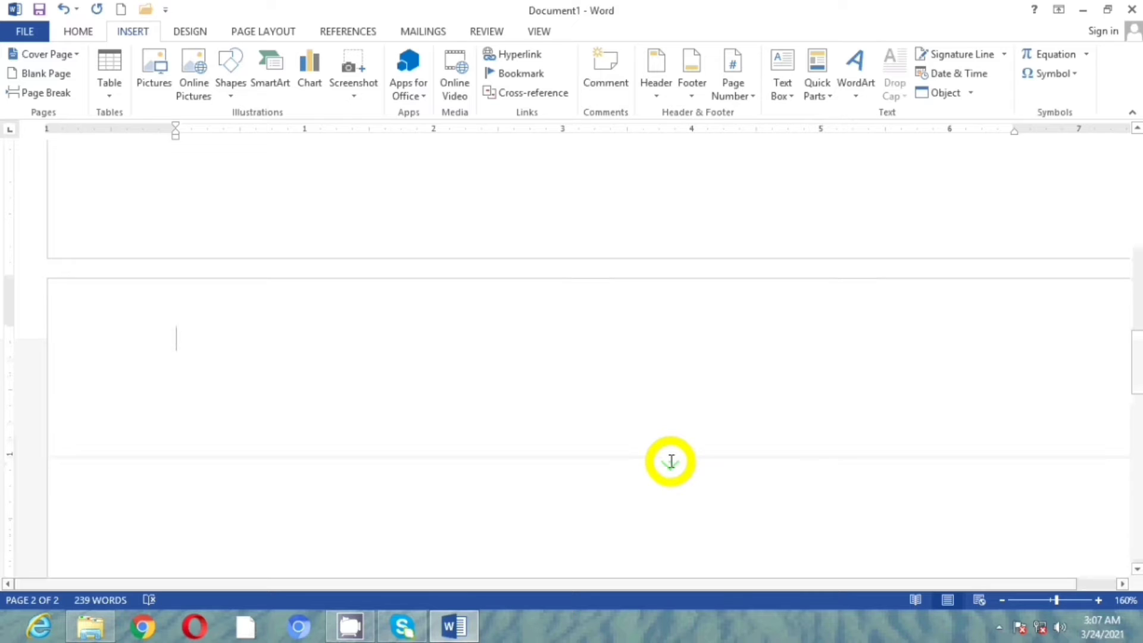
{"action": "scroll", "coordinate": [671, 462], "scroll_direction": "up", "scroll_amount": 6}
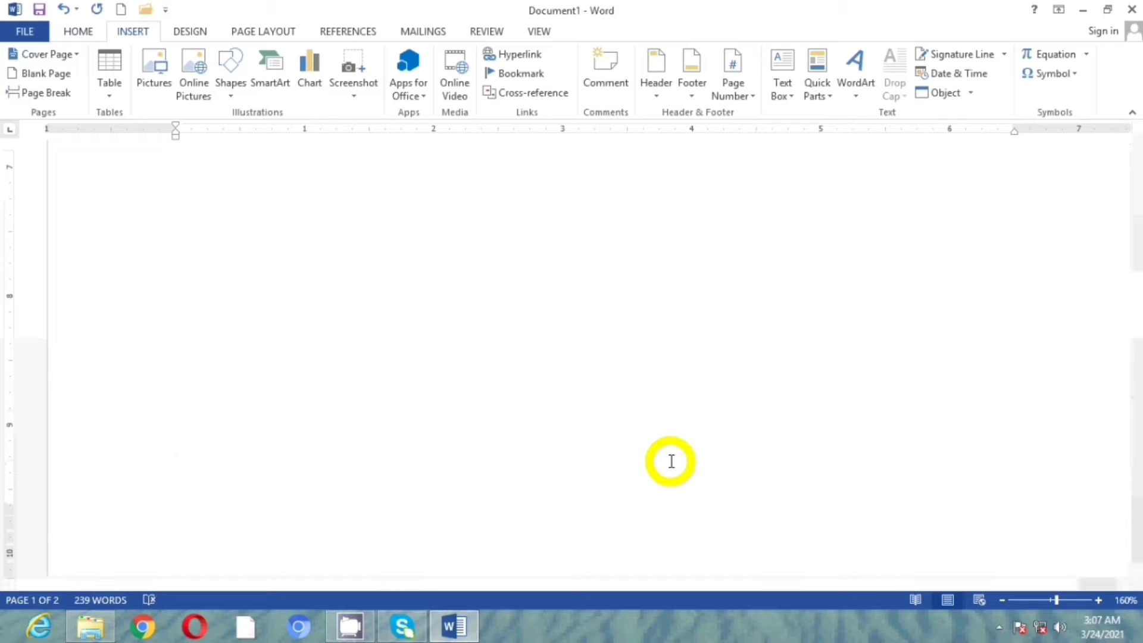
- Select the added empty lines up to just below the last paragraph and delete them
{"action": "key", "text": "shift+Up"}
{"action": "key", "text": "shift+Up"}
{"action": "key", "text": "shift+Up"}
{"action": "key", "text": "shift+Up"}
{"action": "key", "text": "shift+Up"}
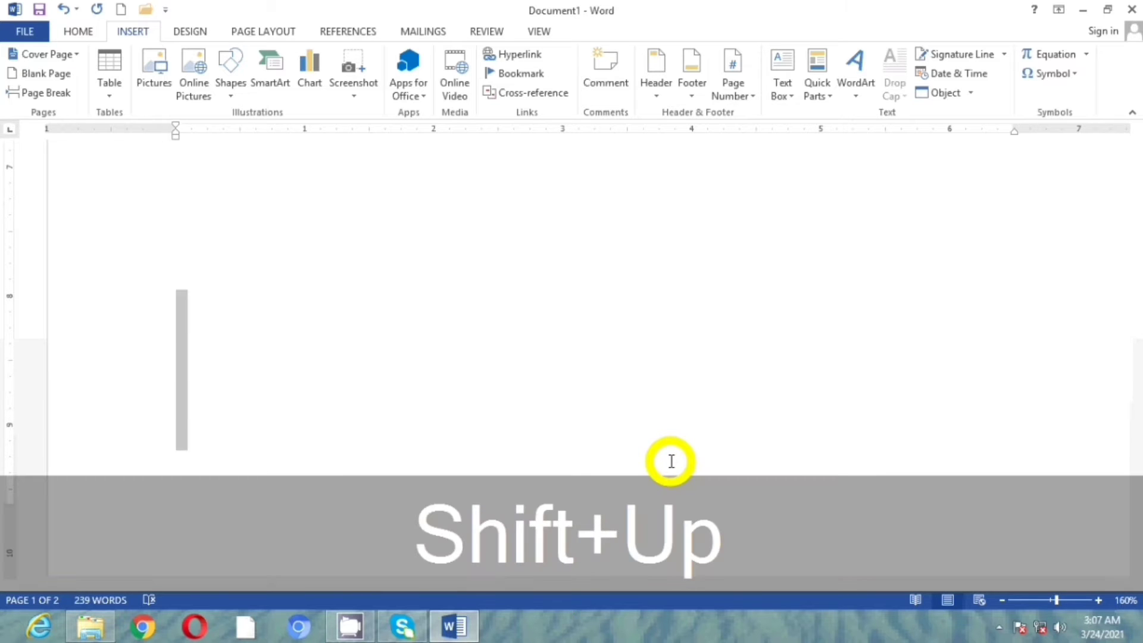
{"action": "key", "text": "shift+Up"}
{"action": "key", "text": "shift+Up"}
{"action": "key", "text": "shift+Up"}
{"action": "key", "text": "shift+Up"}
{"action": "key", "text": "shift+Up"}
{"action": "key", "text": "shift+Up"}
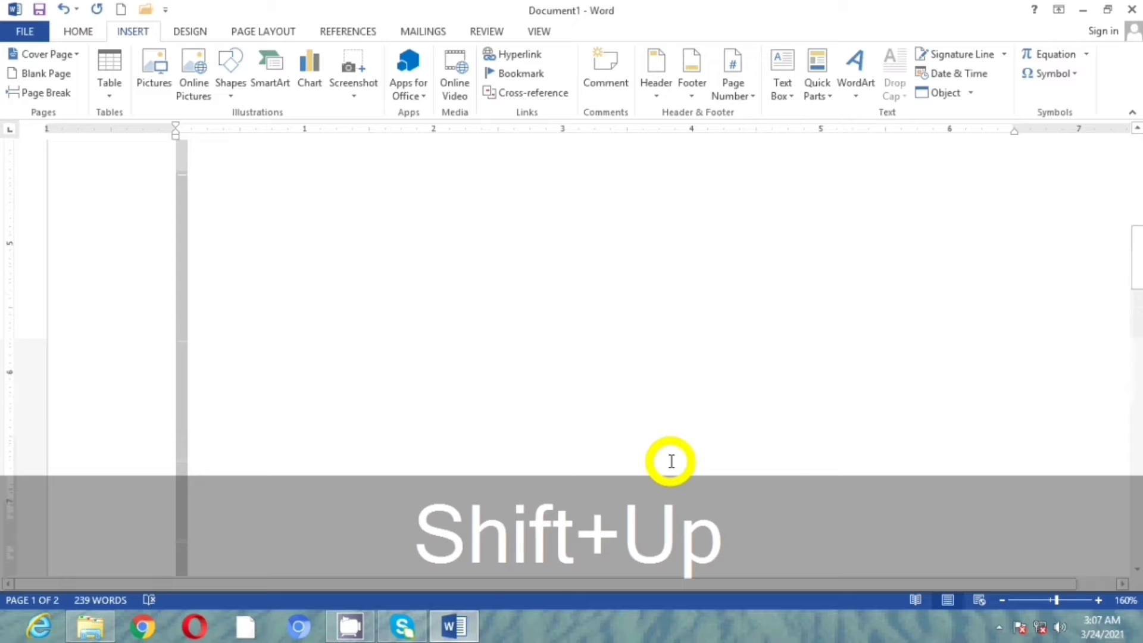
{"action": "key", "text": "shift+Up"}
{"action": "key", "text": "shift+Up"}
{"action": "key", "text": "shift+Up"}
{"action": "key", "text": "shift+Up"}
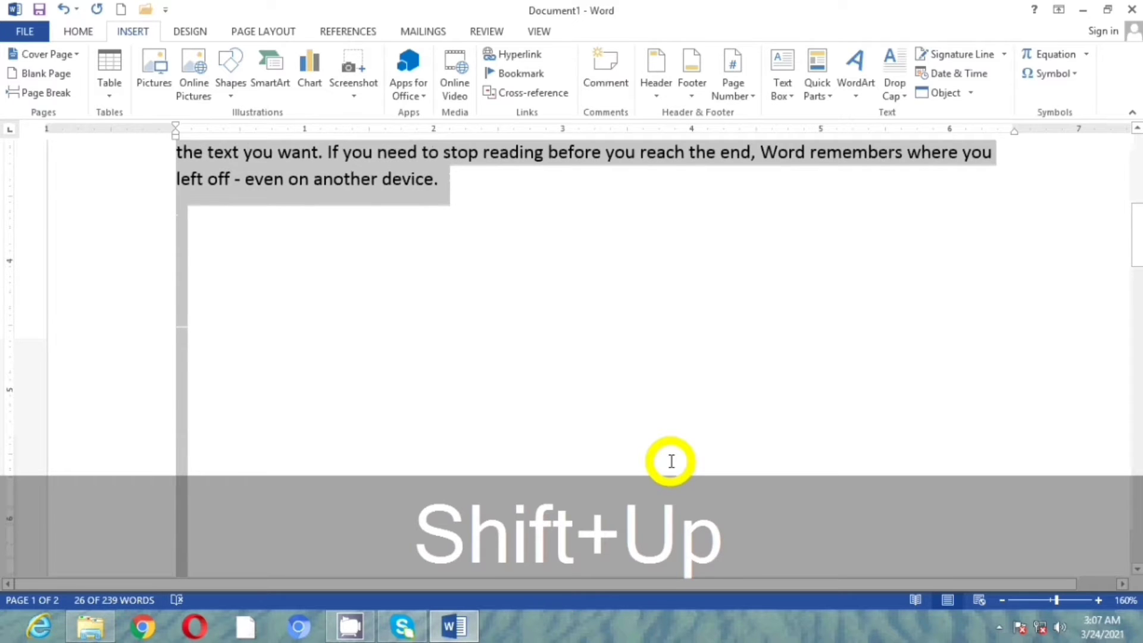
{"action": "key", "text": "shift+Down"}
{"action": "key", "text": "shift+Down"}
{"action": "key", "text": "Delete"}
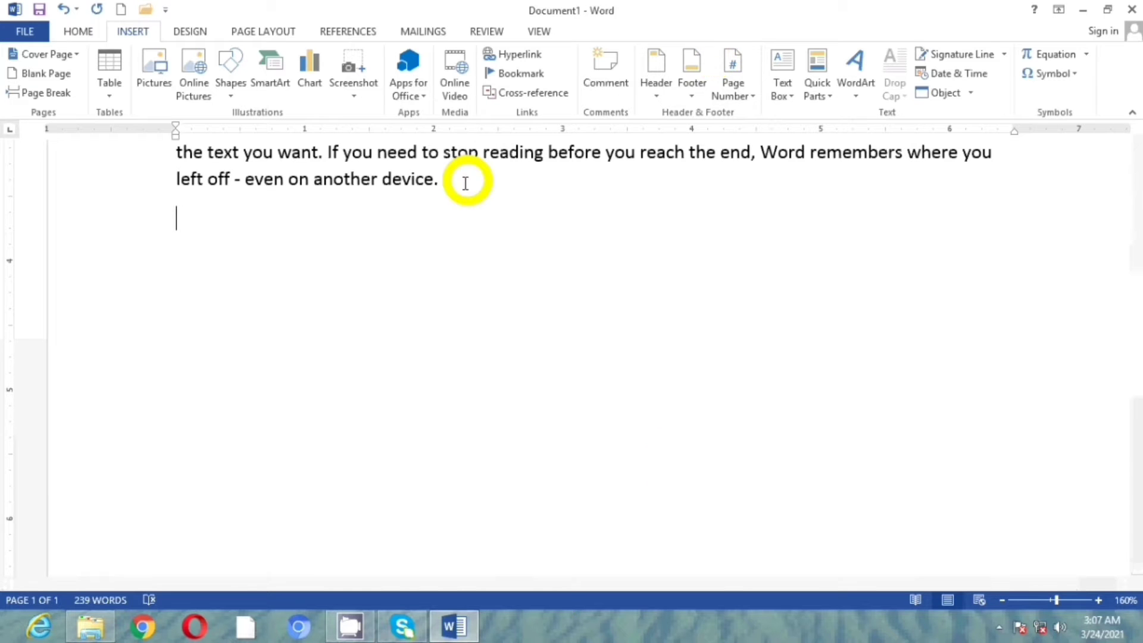
- Insert a page break at the empty line below the last paragraph
{"action": "left_click", "coordinate": [433, 211]}
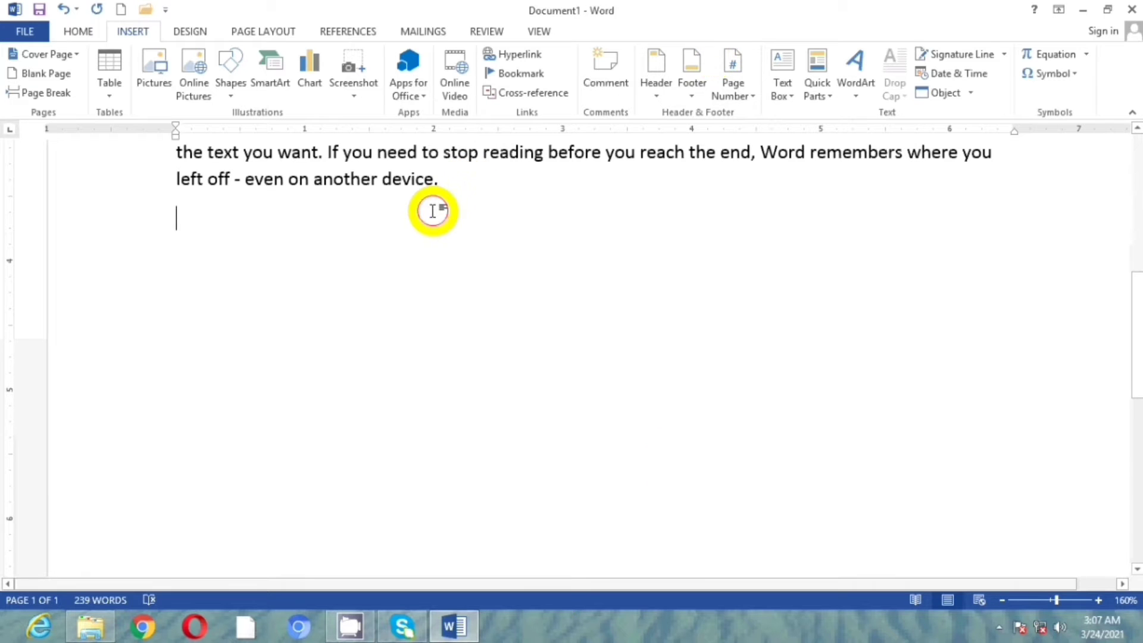
{"action": "left_click", "coordinate": [59, 93]}
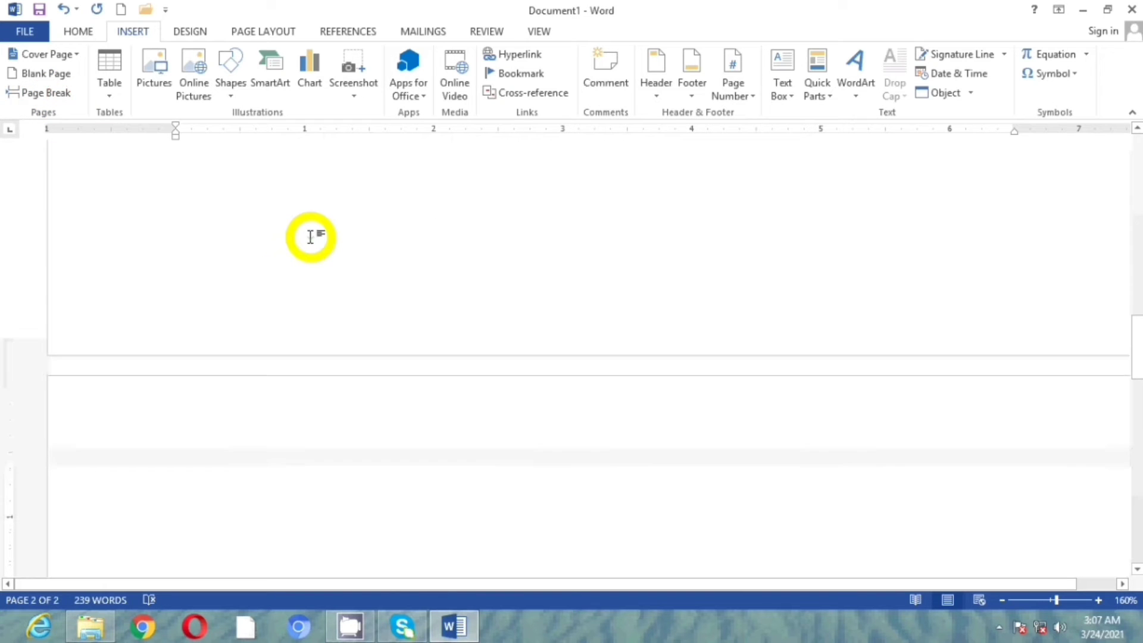
- Undo the page break inserted below the last paragraph
{"action": "scroll", "coordinate": [310, 237], "scroll_direction": "down", "scroll_amount": 2}
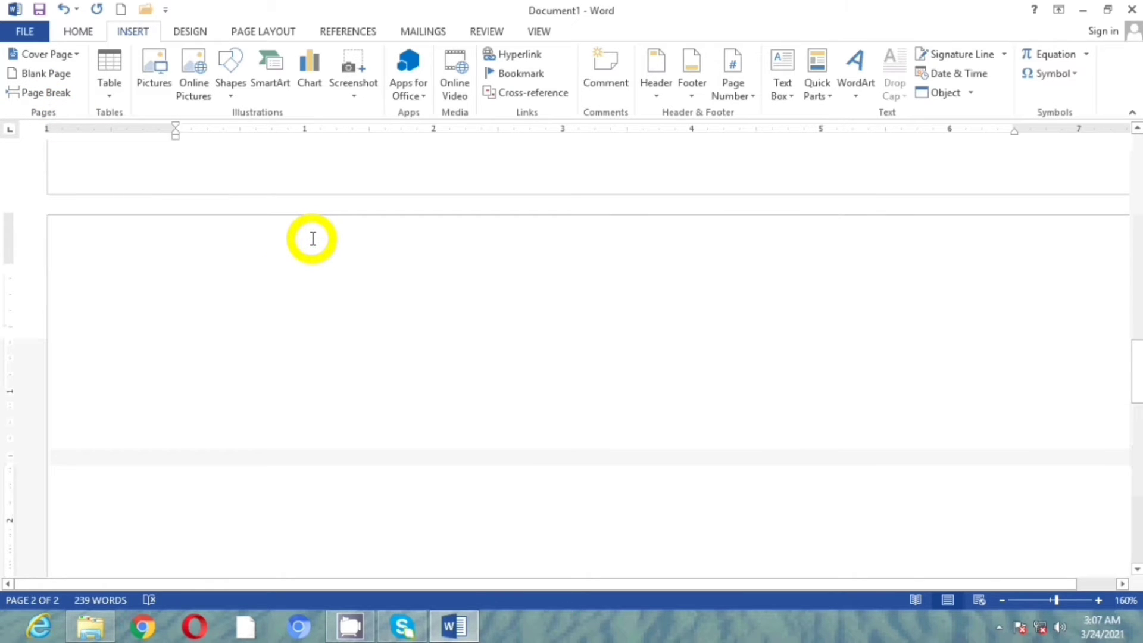
{"action": "key", "text": "ctrl+z"}
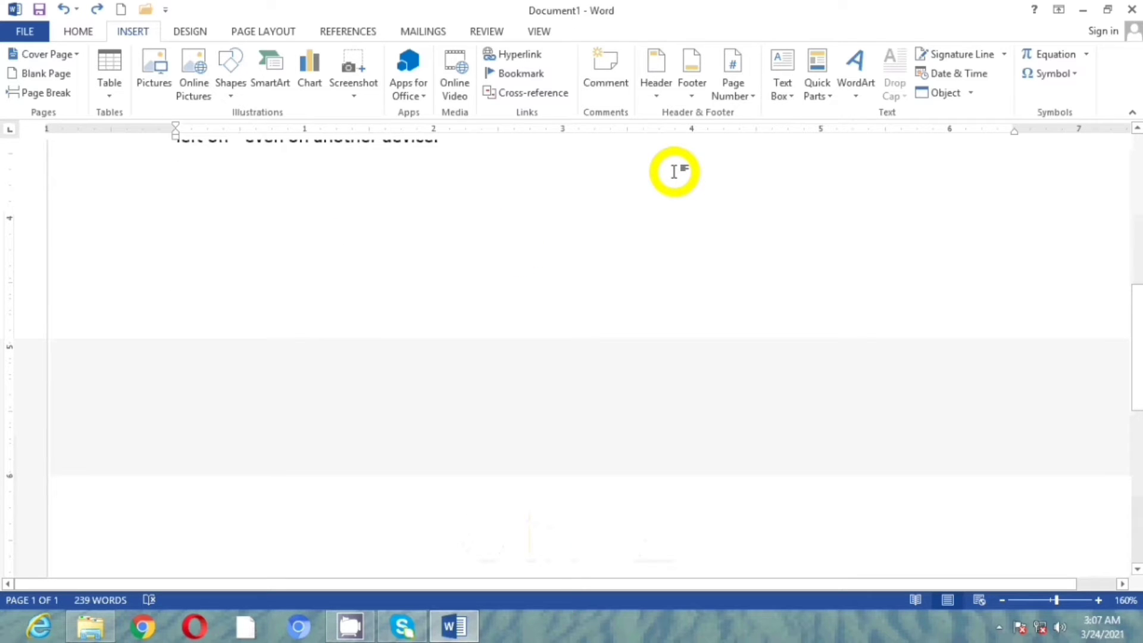
- Insert a page break at the empty line below the last paragraph and undo it
{"action": "key", "text": "ctrl"}
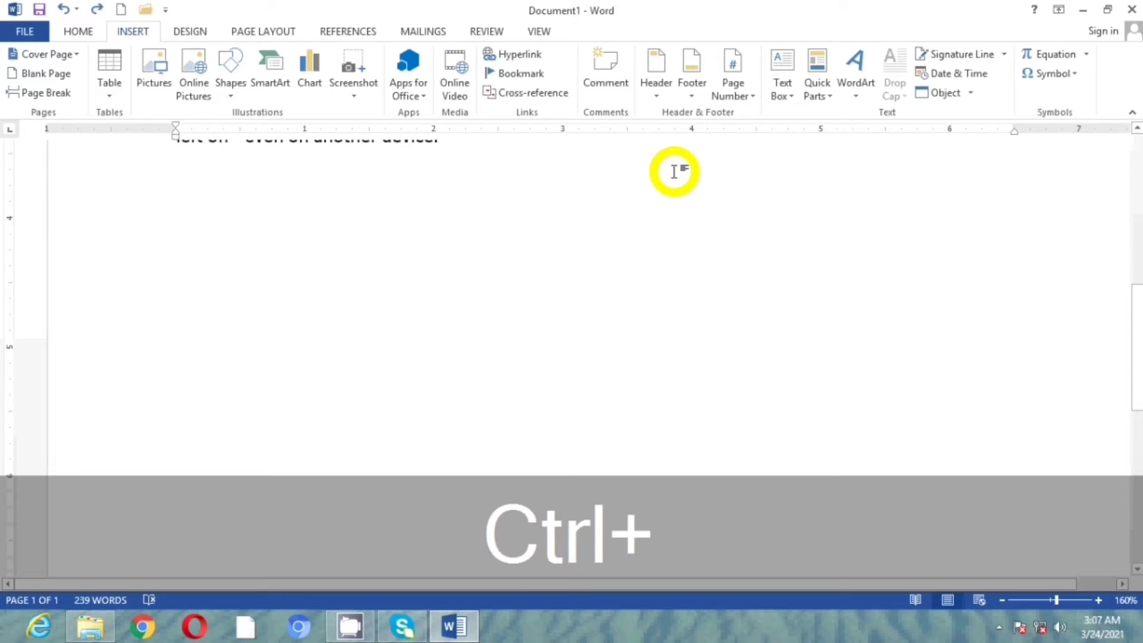
{"action": "key", "text": "ctrl+Return"}
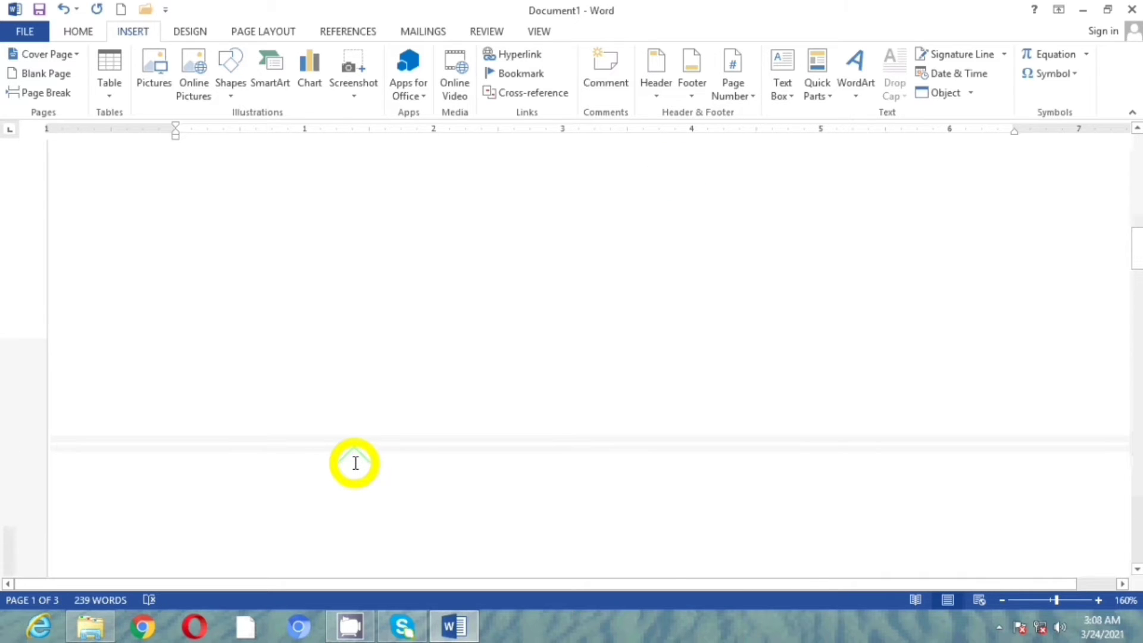
{"action": "key", "text": "ctrl+z"}
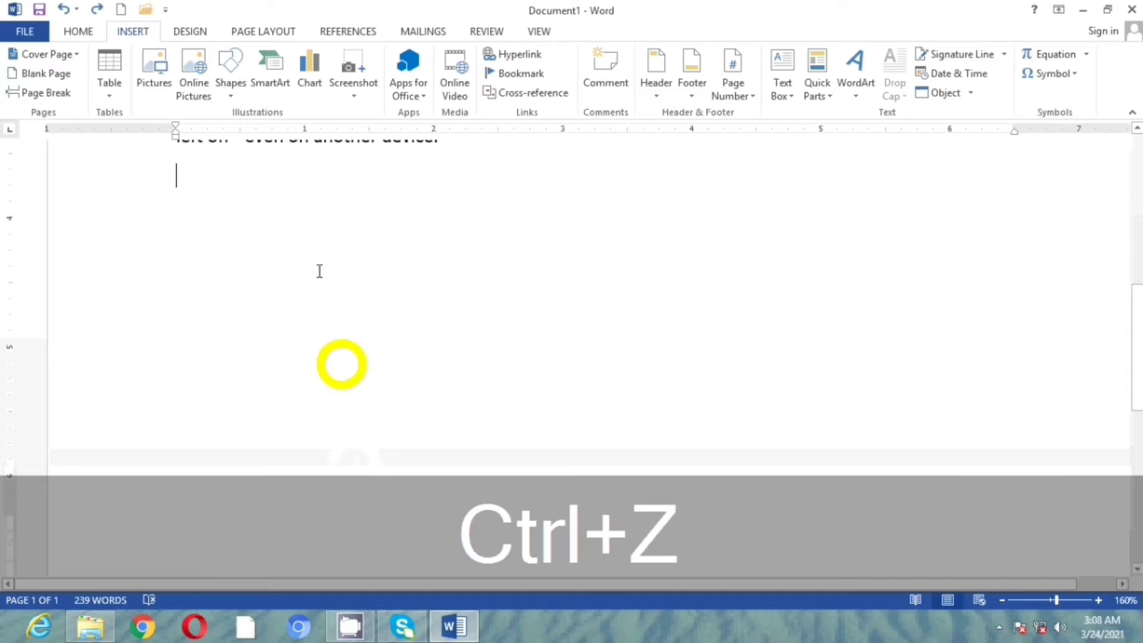
- Insert a table of six columns and six rows below the last paragraph and undo it
{"action": "scroll", "coordinate": [316, 262], "scroll_direction": "up", "scroll_amount": 5}
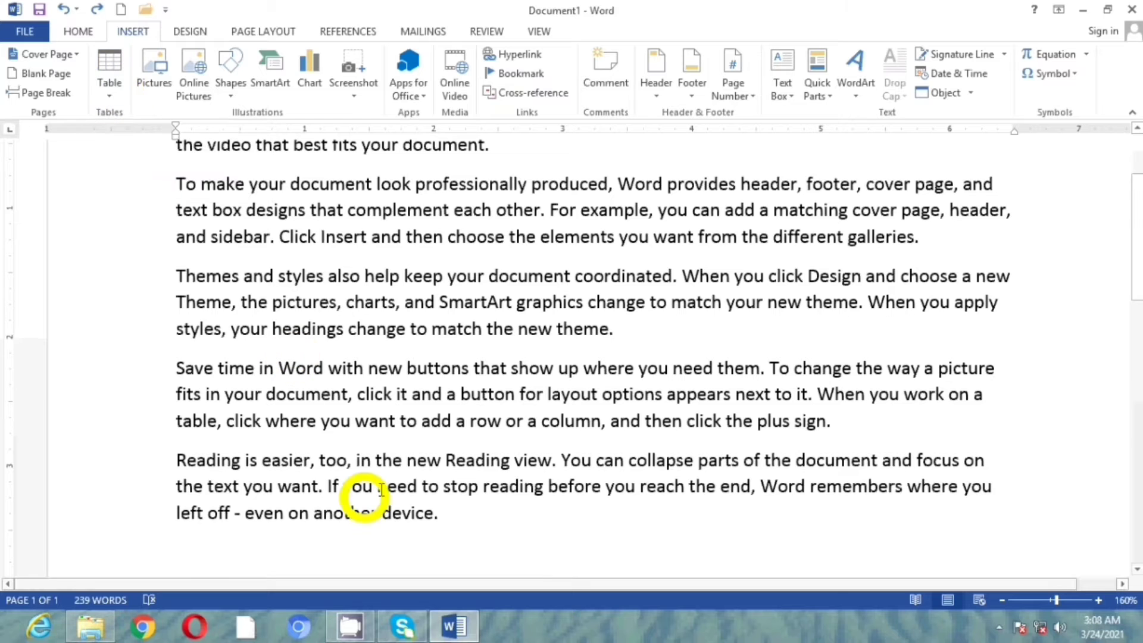
{"action": "scroll", "coordinate": [403, 431], "scroll_direction": "down", "scroll_amount": 3}
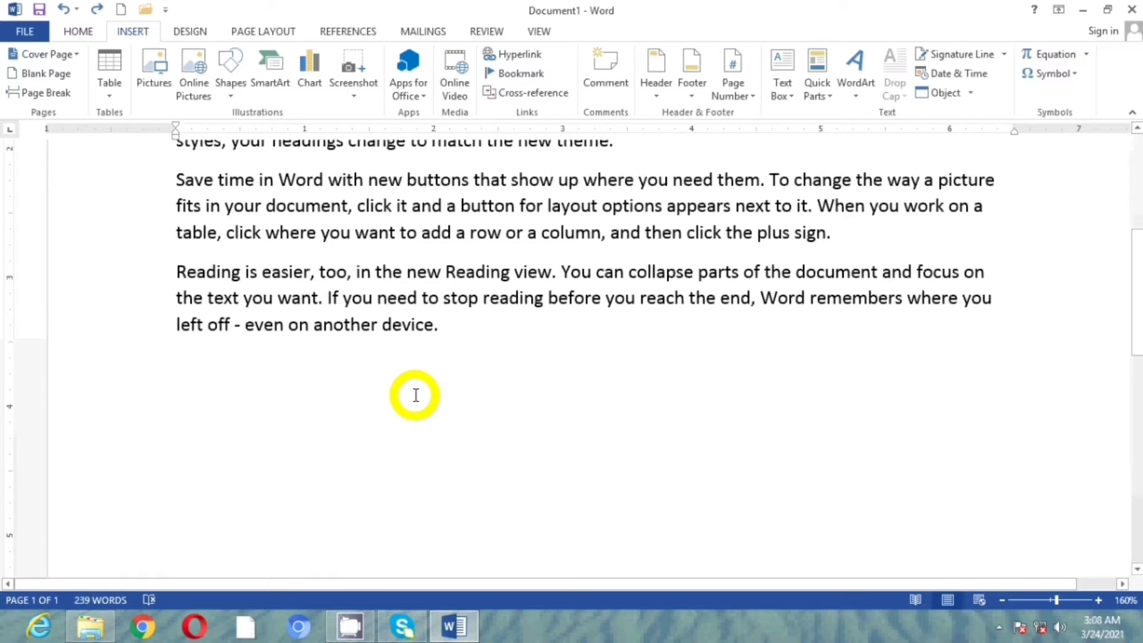
{"action": "left_click", "coordinate": [116, 98]}
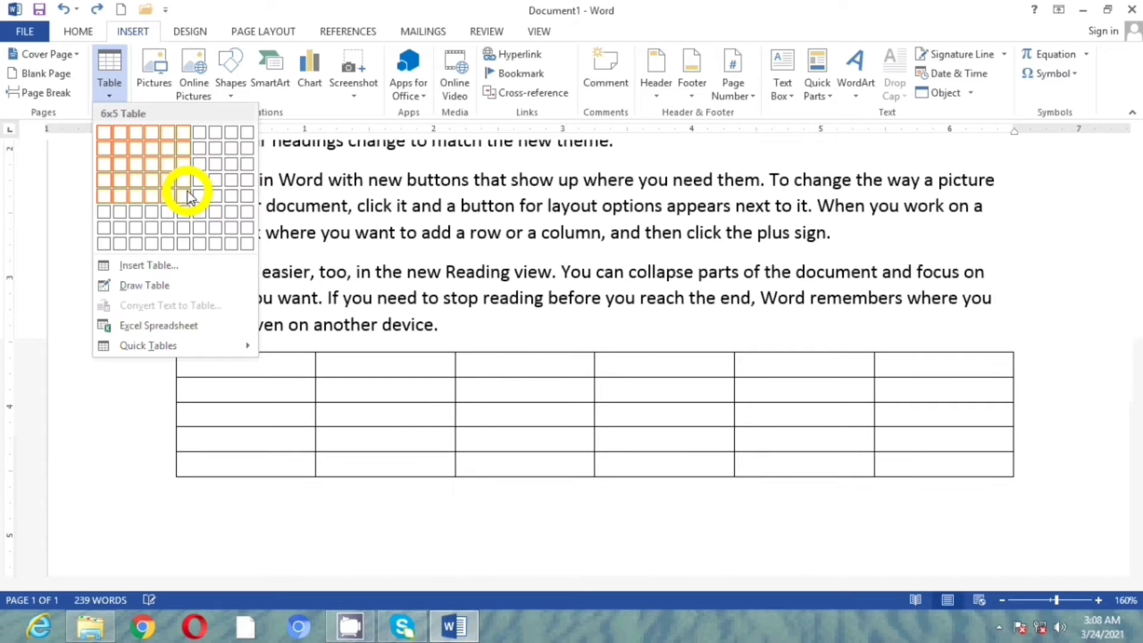
{"action": "left_click", "coordinate": [188, 213]}
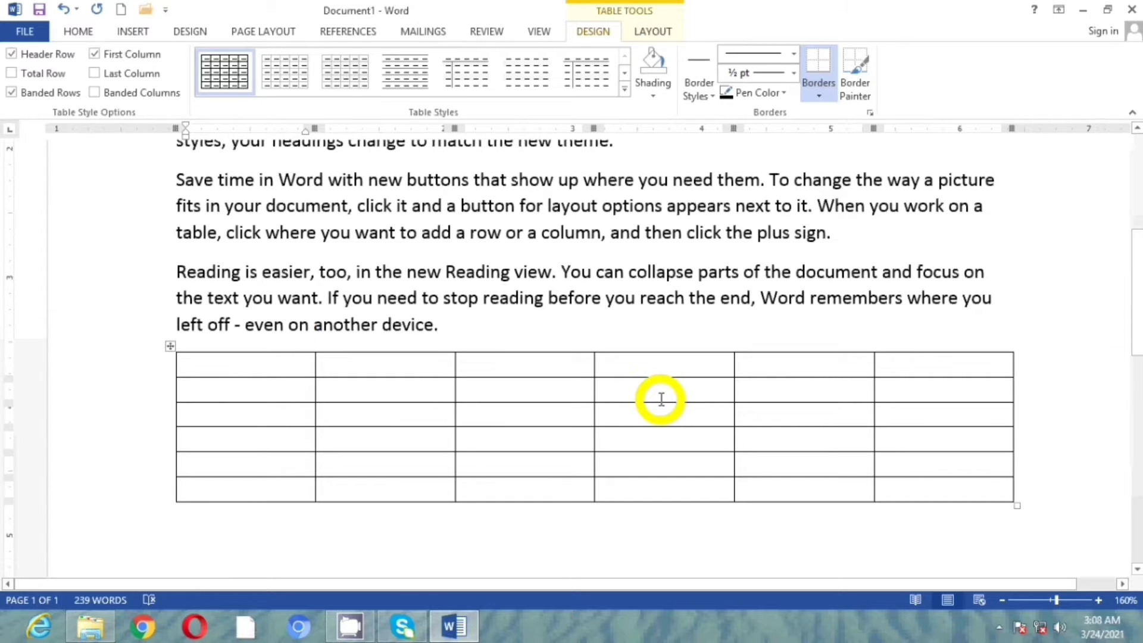
{"action": "key", "text": "ctrl+z"}
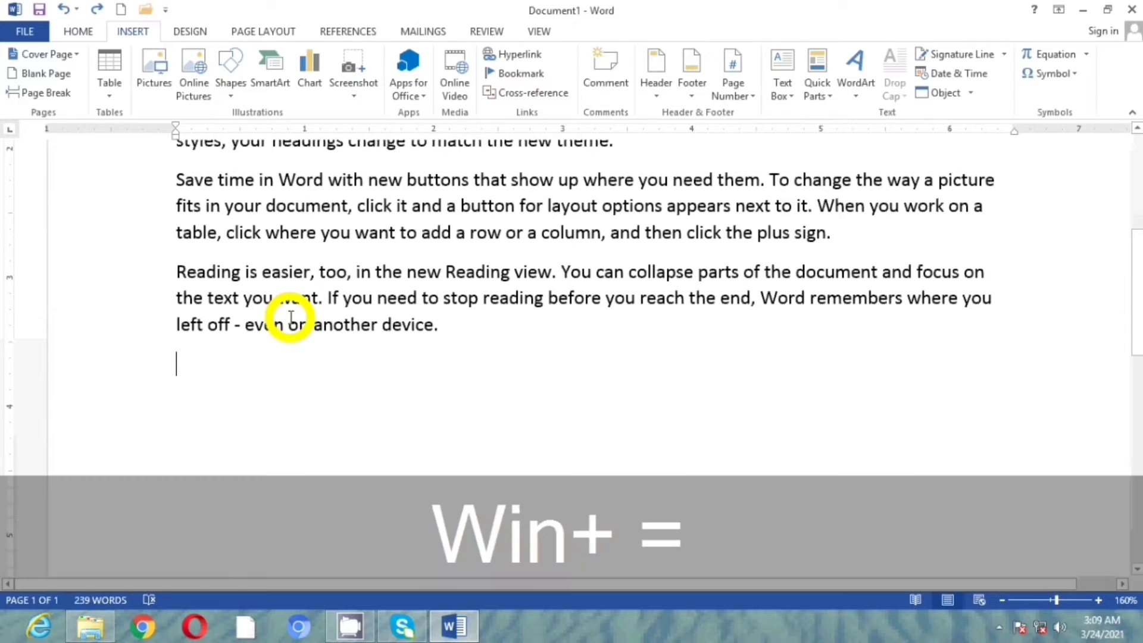
- Magnify the screen, open the Insert Table dialog and move it so all its options are in view
{"action": "key", "text": "super+plus"}
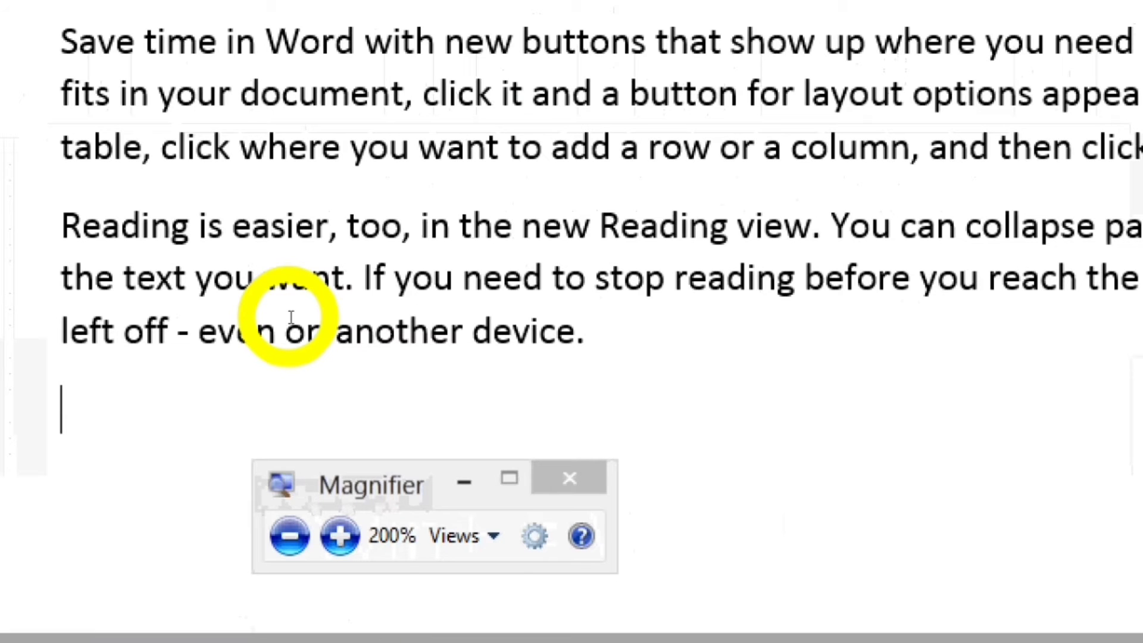
{"action": "key", "text": "super+plus"}
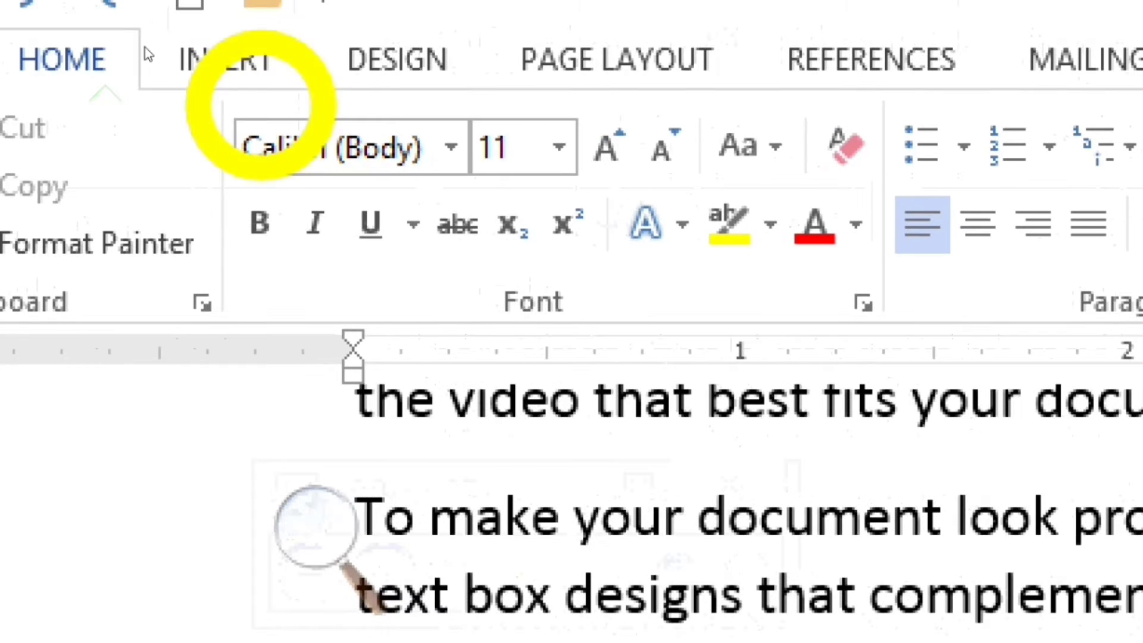
{"action": "left_click", "coordinate": [229, 78]}
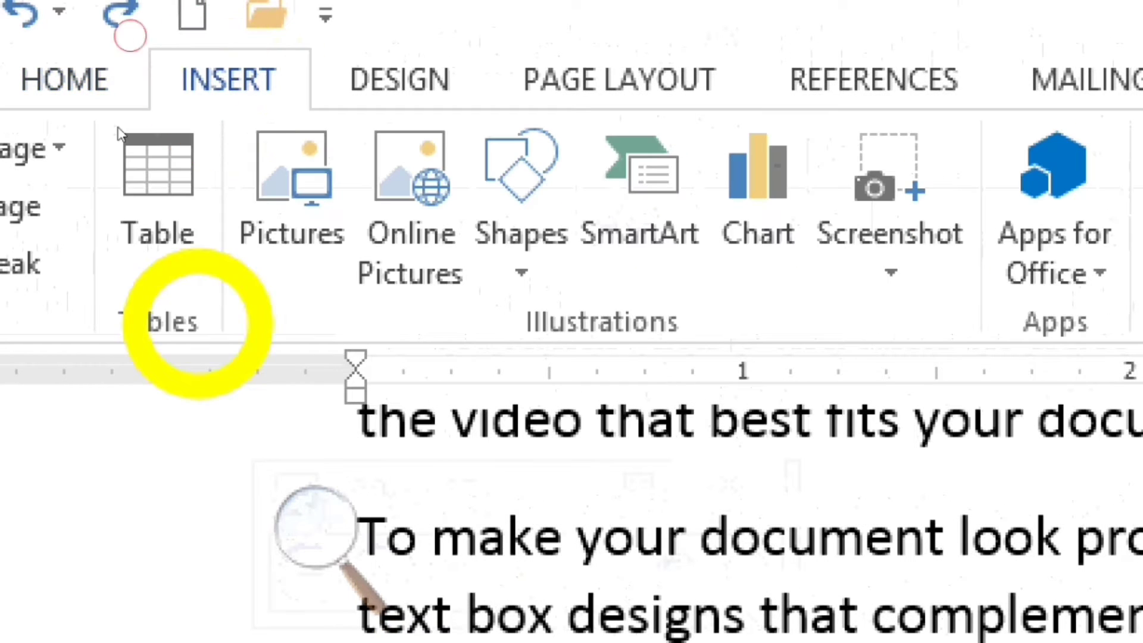
{"action": "left_click", "coordinate": [156, 255]}
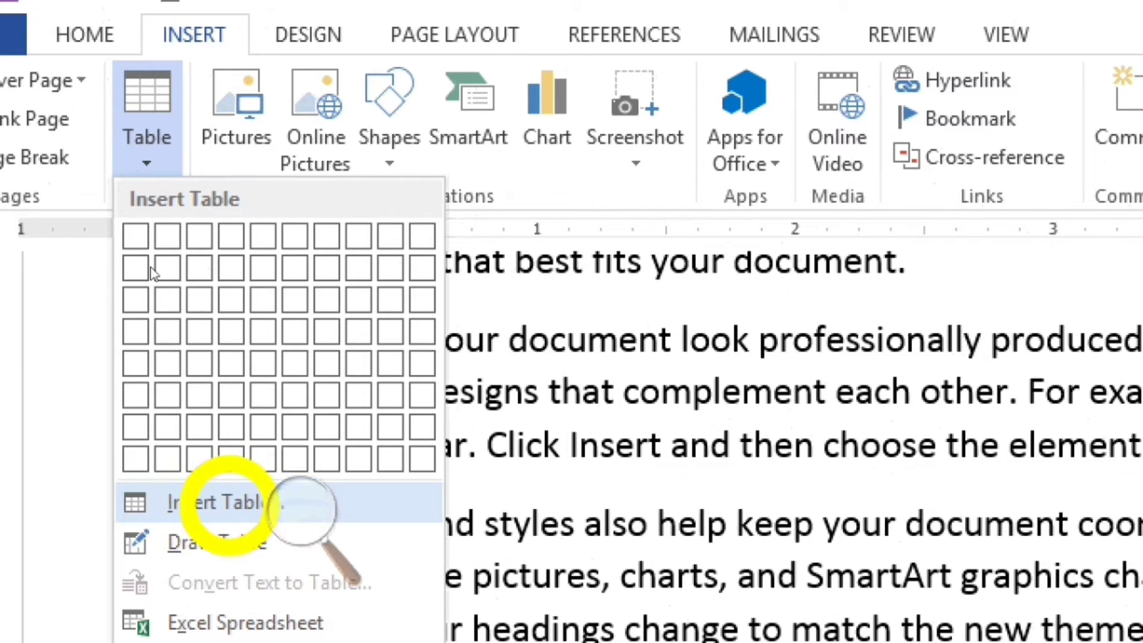
{"action": "left_click", "coordinate": [211, 503]}
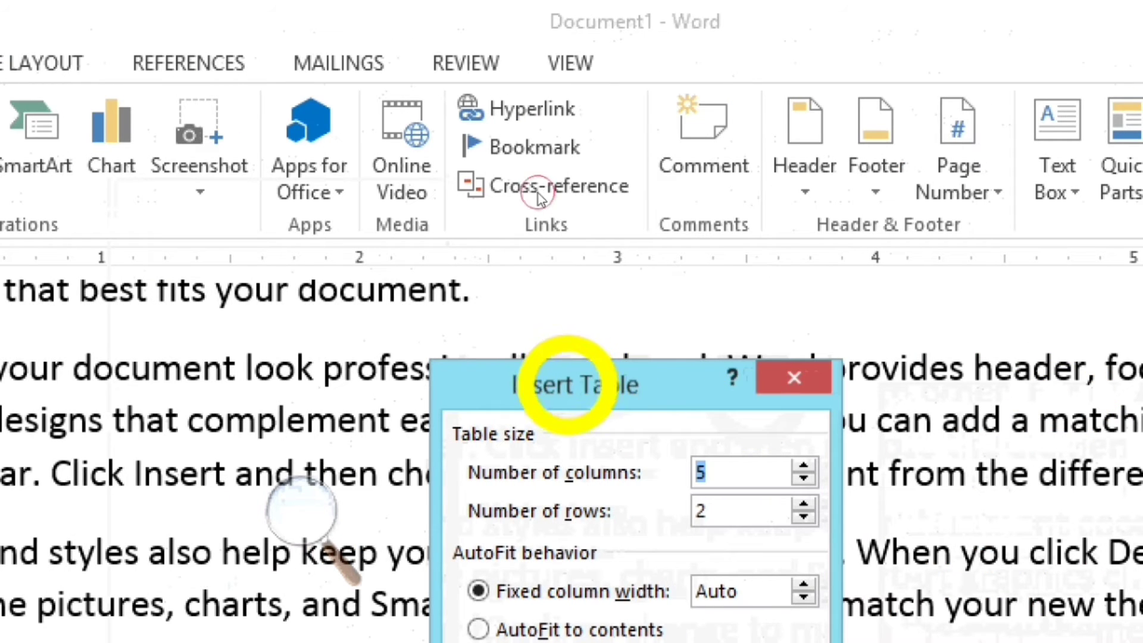
{"action": "left_click_drag", "start_coordinate": [568, 384], "coordinate": [467, 128]}
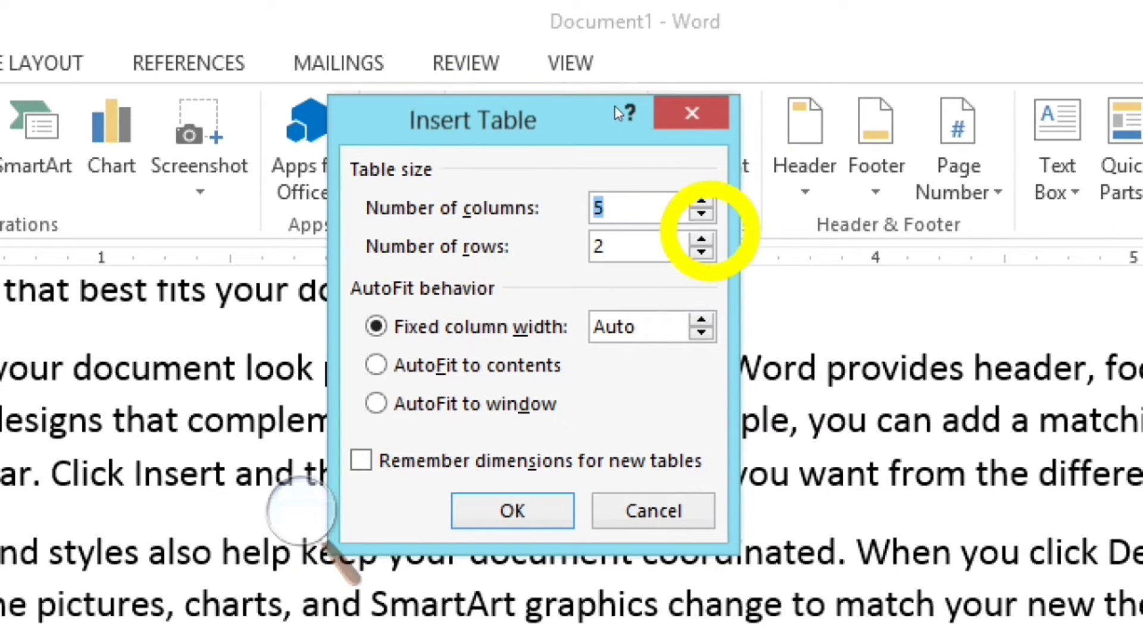
- Set the new table's size to 5 columns and 5 rows
{"action": "key", "text": "BackSpace"}
{"action": "type", "text": "5"}
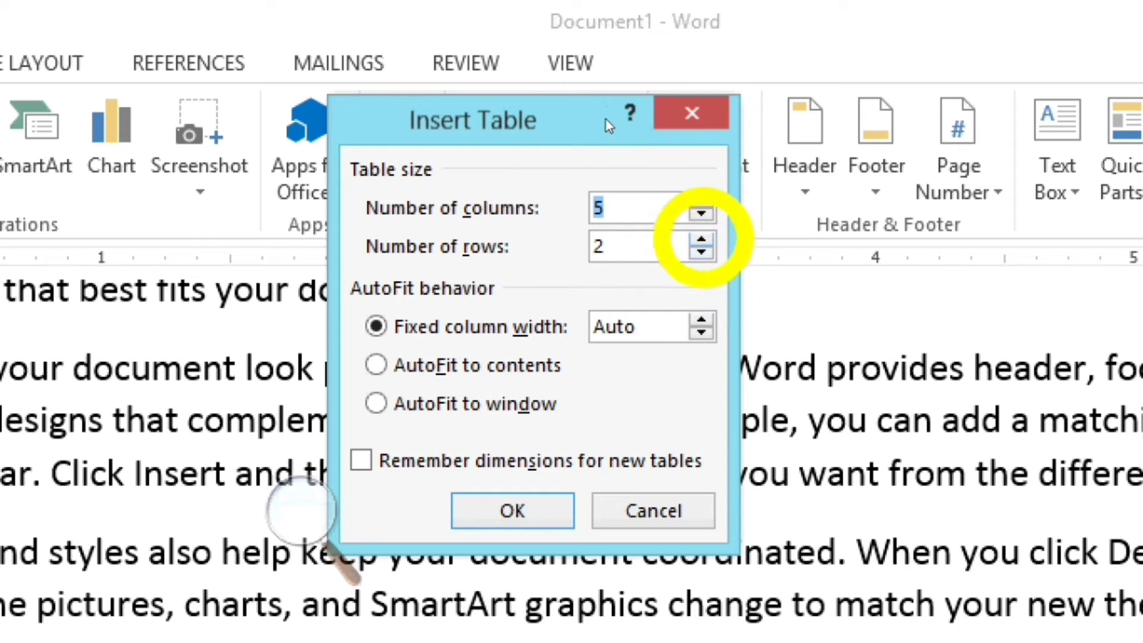
{"action": "key", "text": "Tab"}
{"action": "type", "text": "5"}
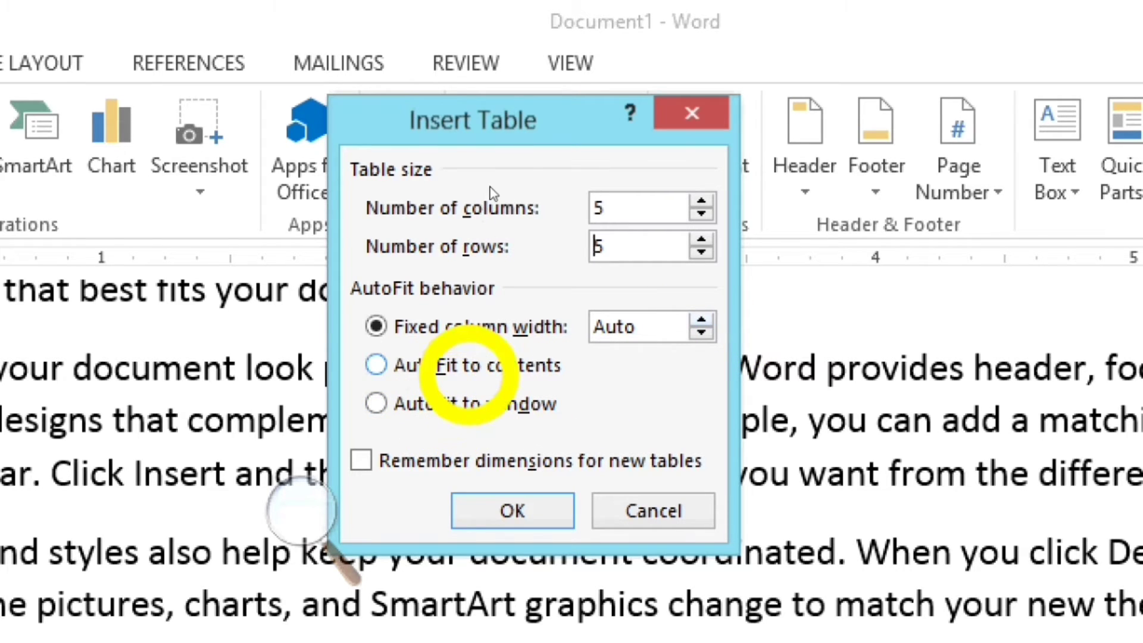
- Try the AutoFit options, choose Fixed column width with Auto and insert the table below the last paragraph
{"action": "left_click", "coordinate": [480, 360]}
{"action": "left_click", "coordinate": [476, 404]}
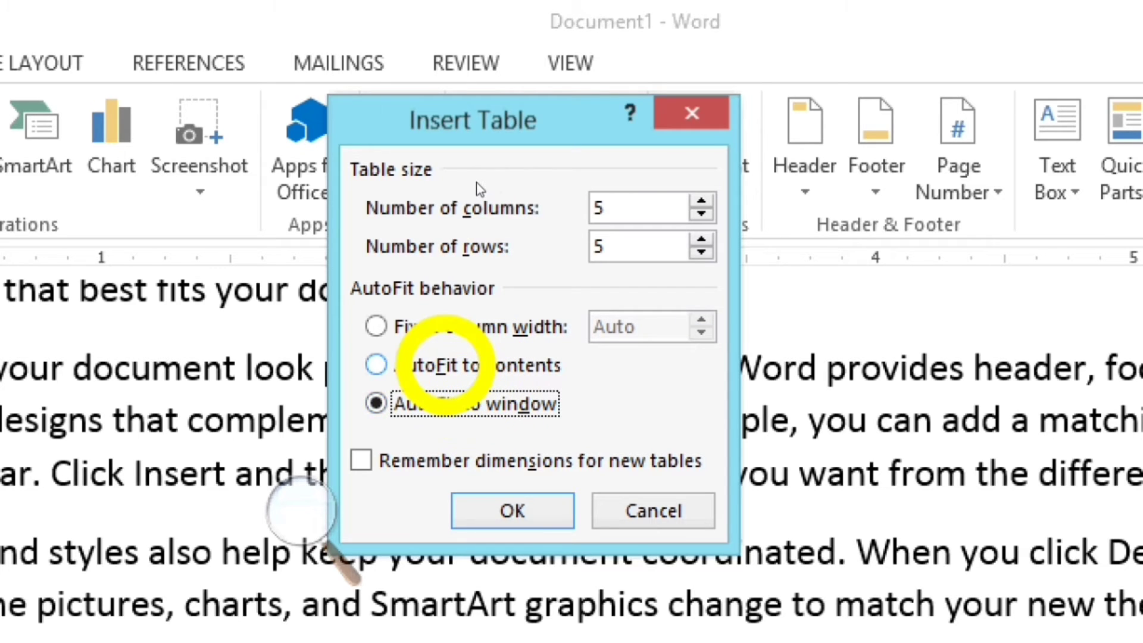
{"action": "left_click", "coordinate": [428, 365]}
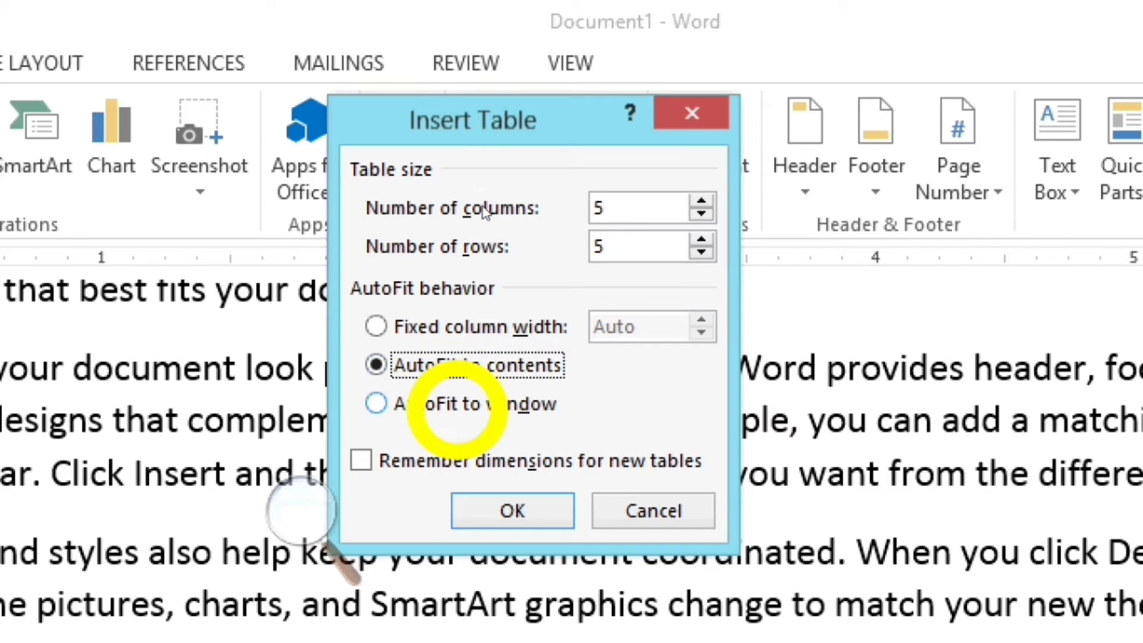
{"action": "left_click", "coordinate": [455, 404]}
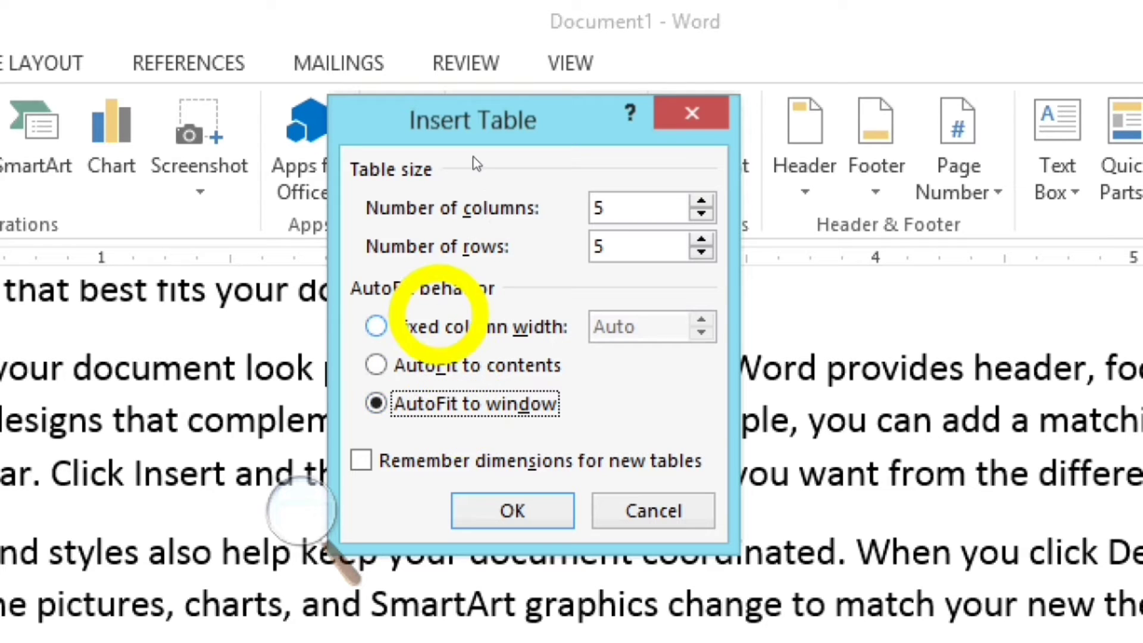
{"action": "left_click", "coordinate": [377, 327]}
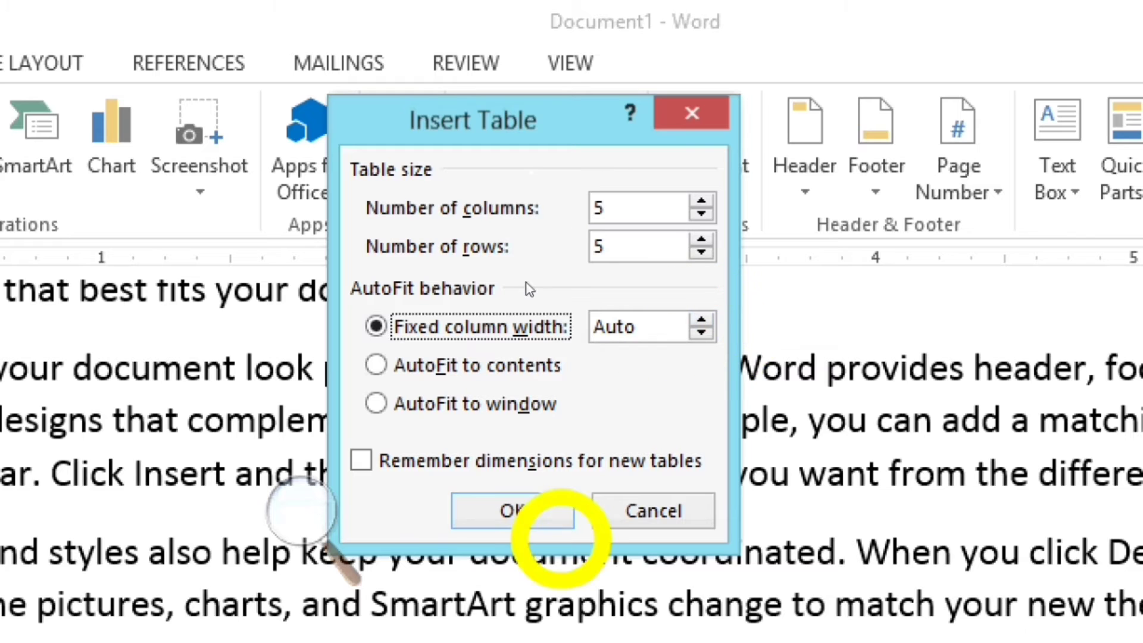
{"action": "left_click", "coordinate": [516, 511]}
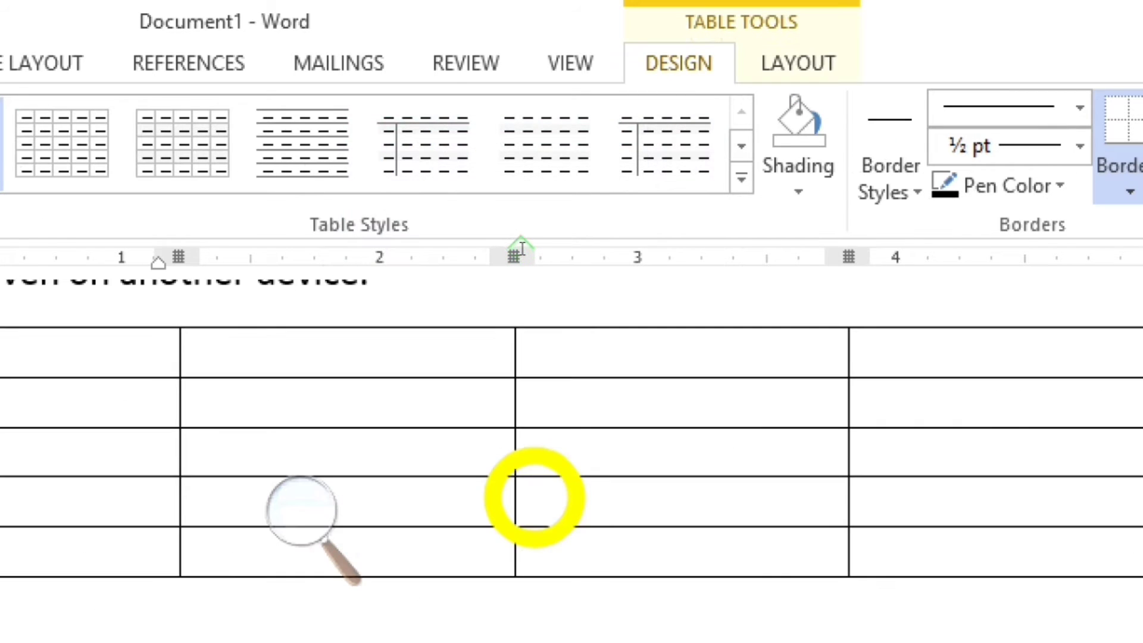
- Reset the screen magnification and close the Magnifier
{"action": "key", "text": "super+minus"}
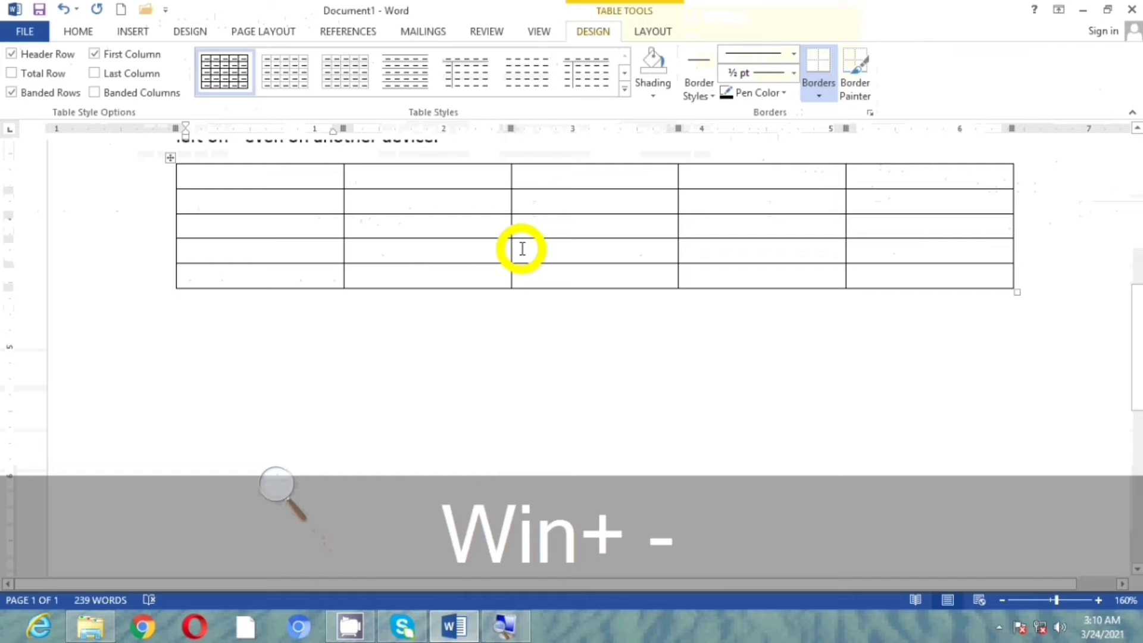
{"action": "left_click", "coordinate": [308, 175]}
{"action": "left_click", "coordinate": [133, 31]}
{"action": "left_click", "coordinate": [109, 74]}
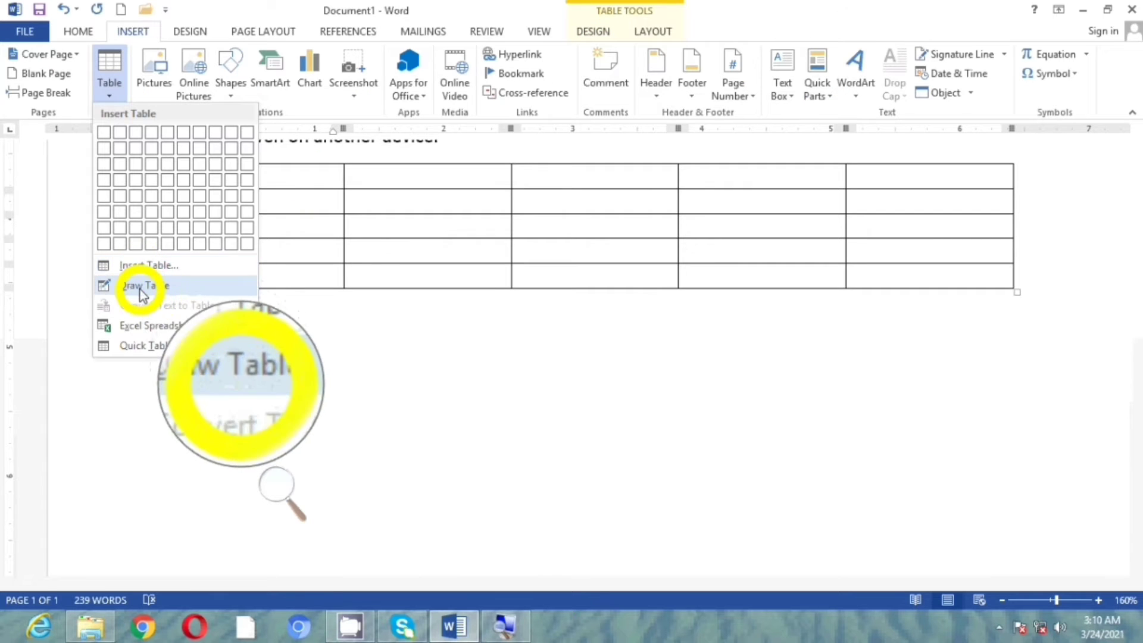
{"action": "left_click", "coordinate": [528, 397]}
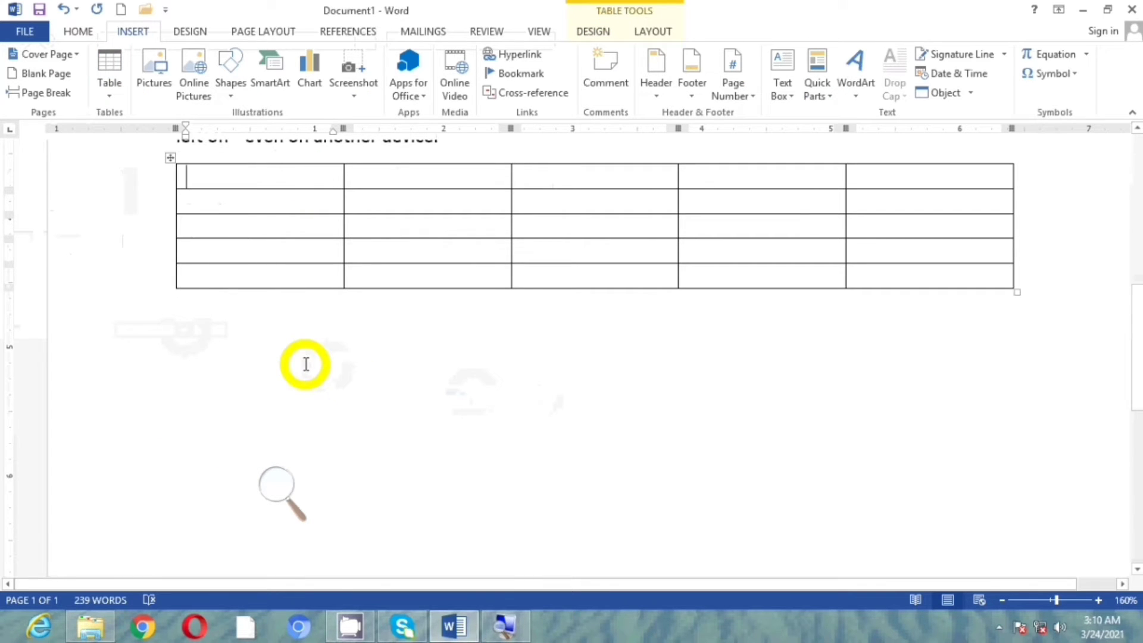
{"action": "key", "text": "super+Escape"}
{"action": "key", "text": "super+u"}
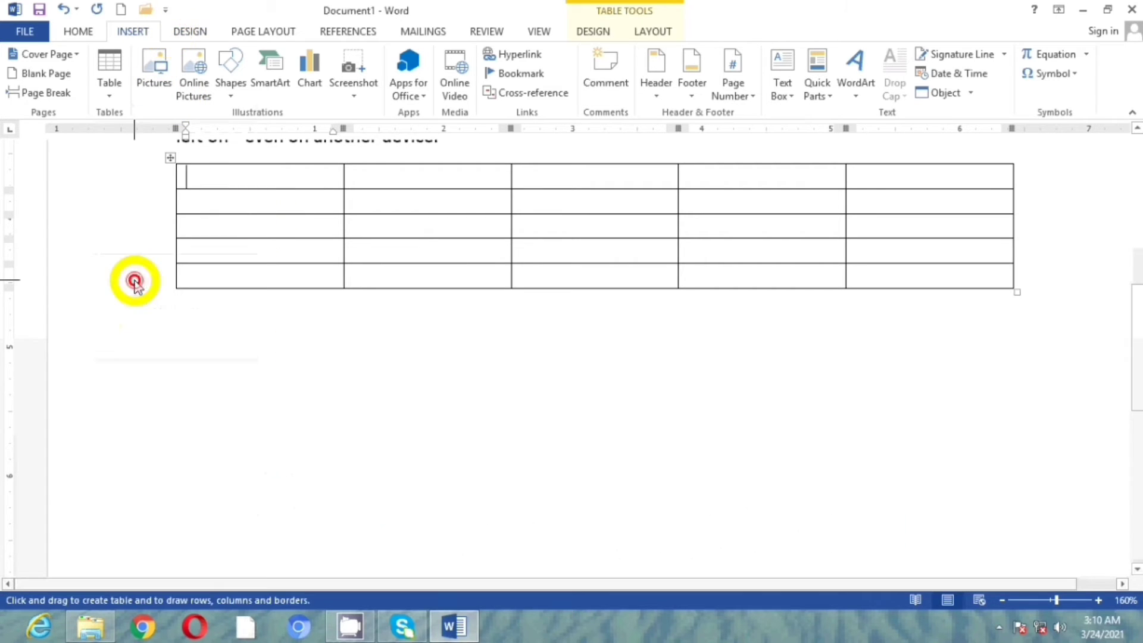
- Draw a table outline about 6.5 inches wide and 1.7 inches high below the existing table using Draw Table
{"action": "left_click_drag", "start_coordinate": [135, 280], "coordinate": [177, 322]}
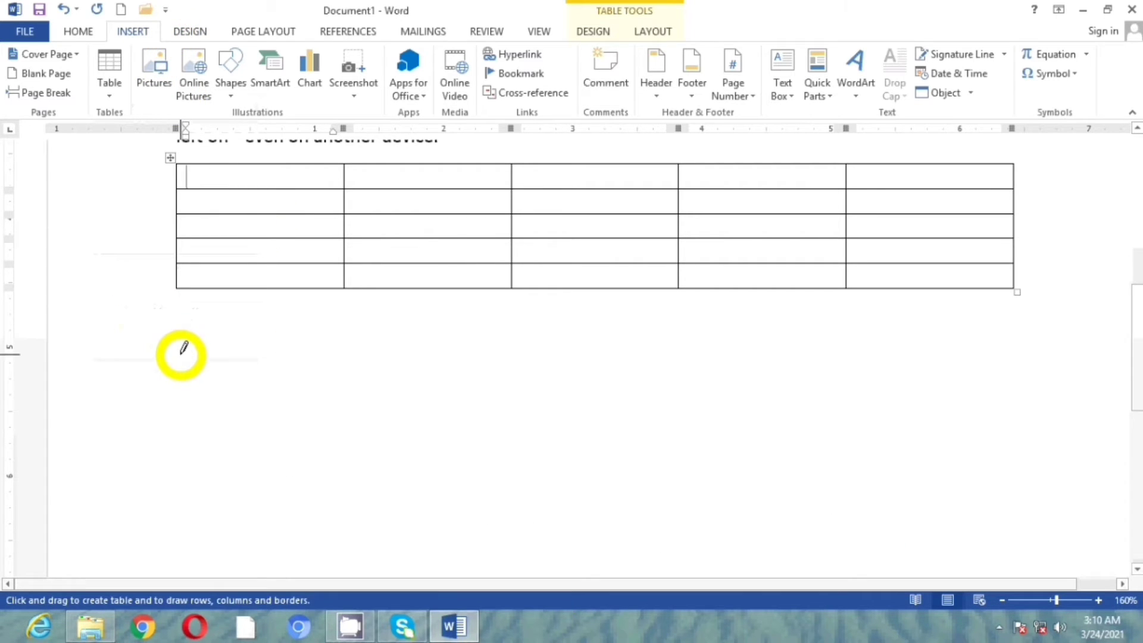
{"action": "mouse_move", "coordinate": [181, 341]}
{"action": "left_mouse_down"}
{"action": "mouse_move", "coordinate": [408, 477]}
{"action": "mouse_move", "coordinate": [845, 564]}
{"action": "mouse_move", "coordinate": [923, 548]}
{"action": "mouse_move", "coordinate": [1016, 563]}
{"action": "left_mouse_up"}
{"action": "left_click_drag", "start_coordinate": [1016, 564], "coordinate": [1015, 554]}
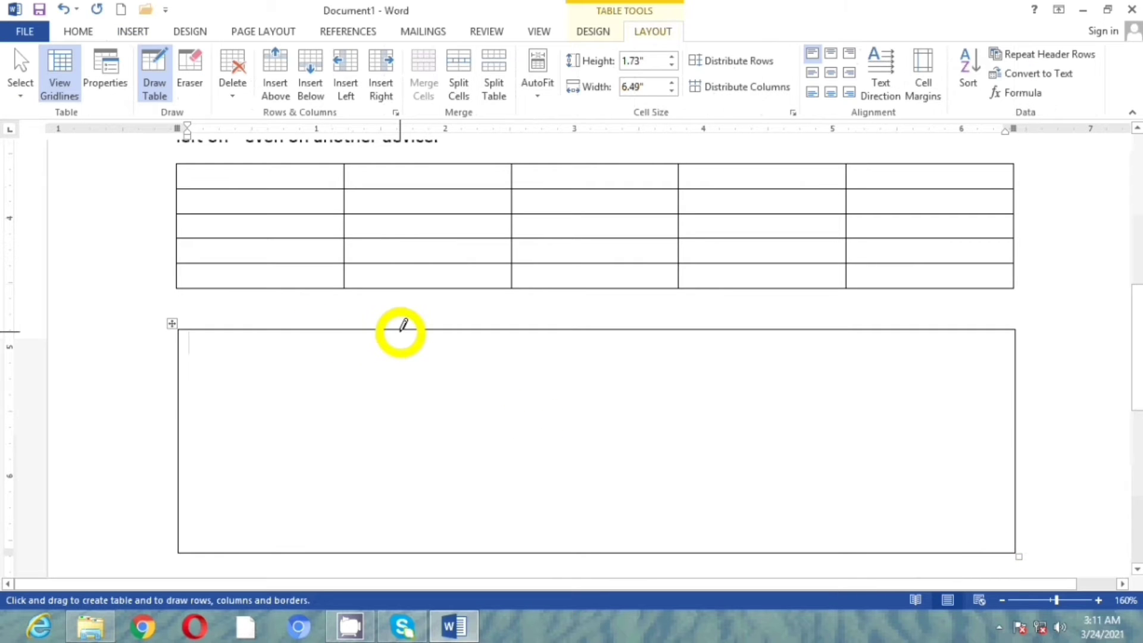
- Divide the drawn table into four columns, the first three about 1.7, 2 and 1.5 inches wide, and add a top row about 0.34 inches high
{"action": "left_click_drag", "start_coordinate": [399, 331], "coordinate": [406, 517]}
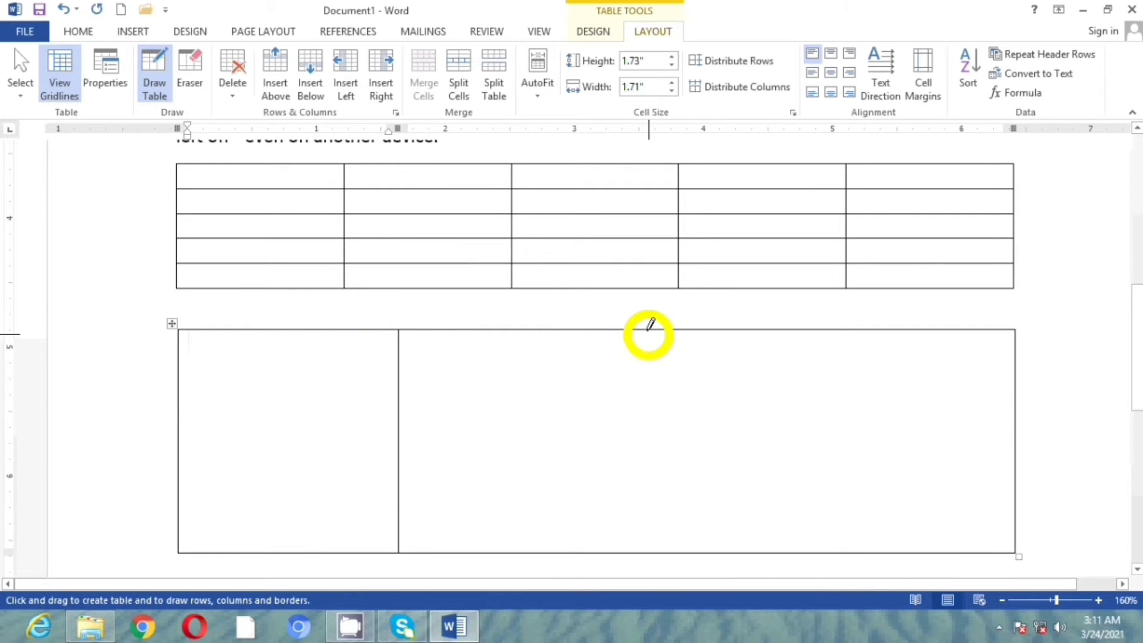
{"action": "left_click_drag", "start_coordinate": [657, 331], "coordinate": [658, 539]}
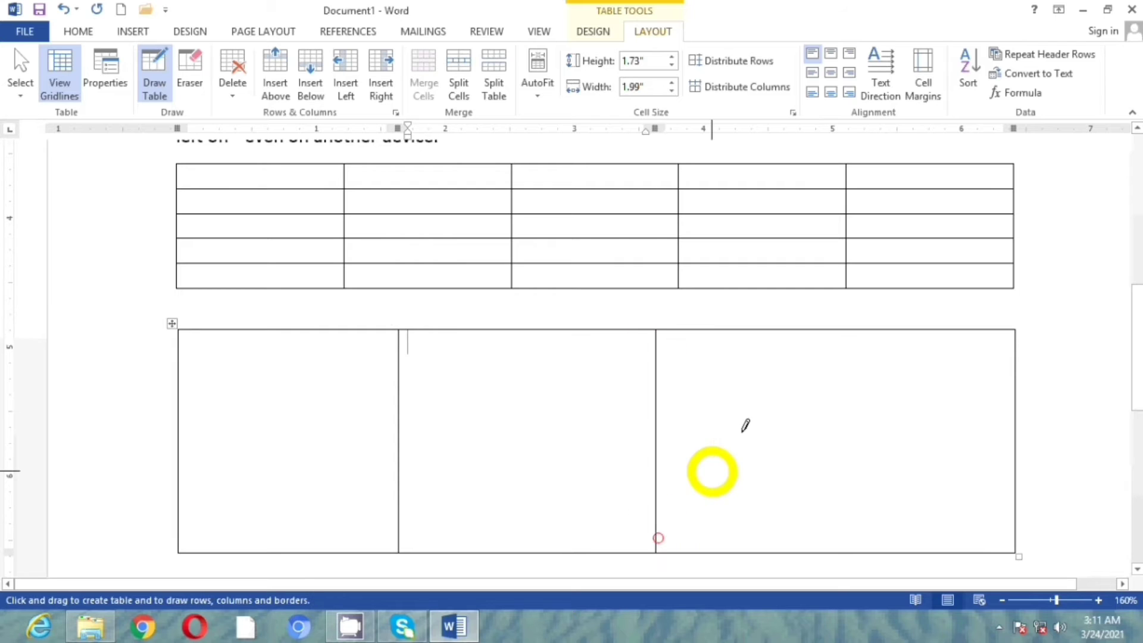
{"action": "left_click_drag", "start_coordinate": [845, 331], "coordinate": [847, 496]}
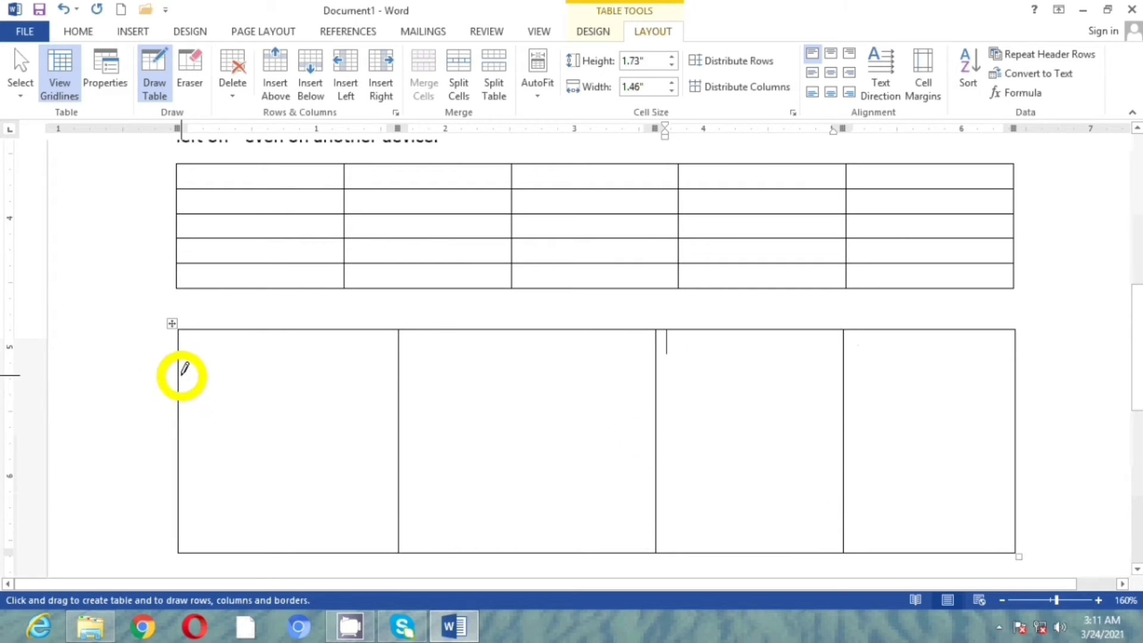
{"action": "left_click_drag", "start_coordinate": [179, 374], "coordinate": [887, 360]}
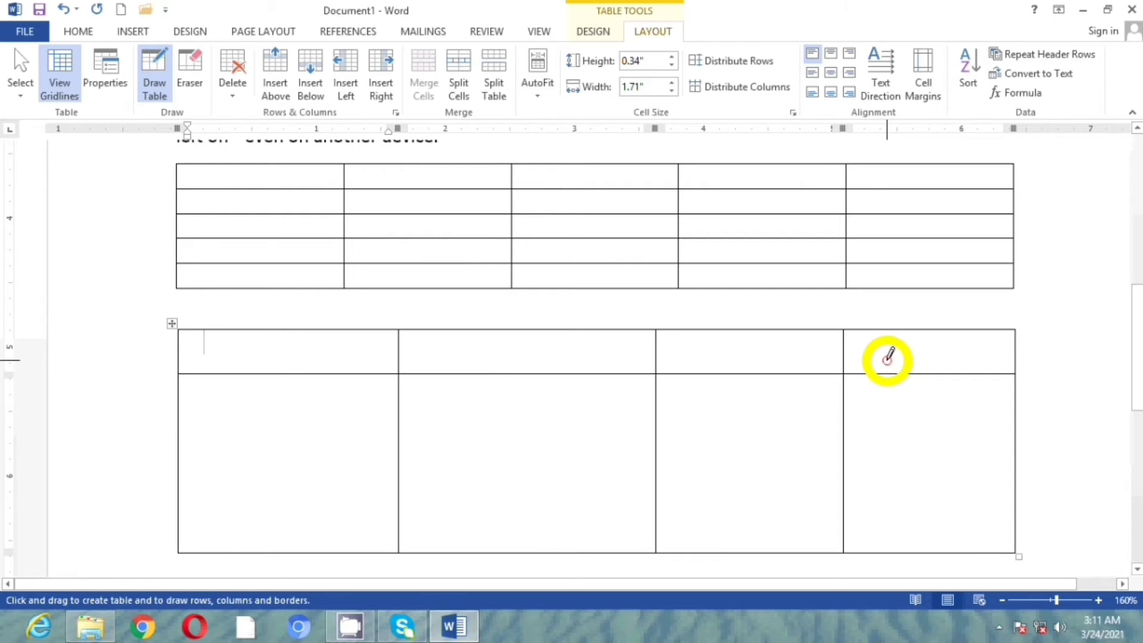
- Draw three row lines about 0.33 inches apart across the drawn table's large lower row in a 3 pt thick-thin line style, and stop drawing
{"action": "left_click", "coordinate": [586, 31]}
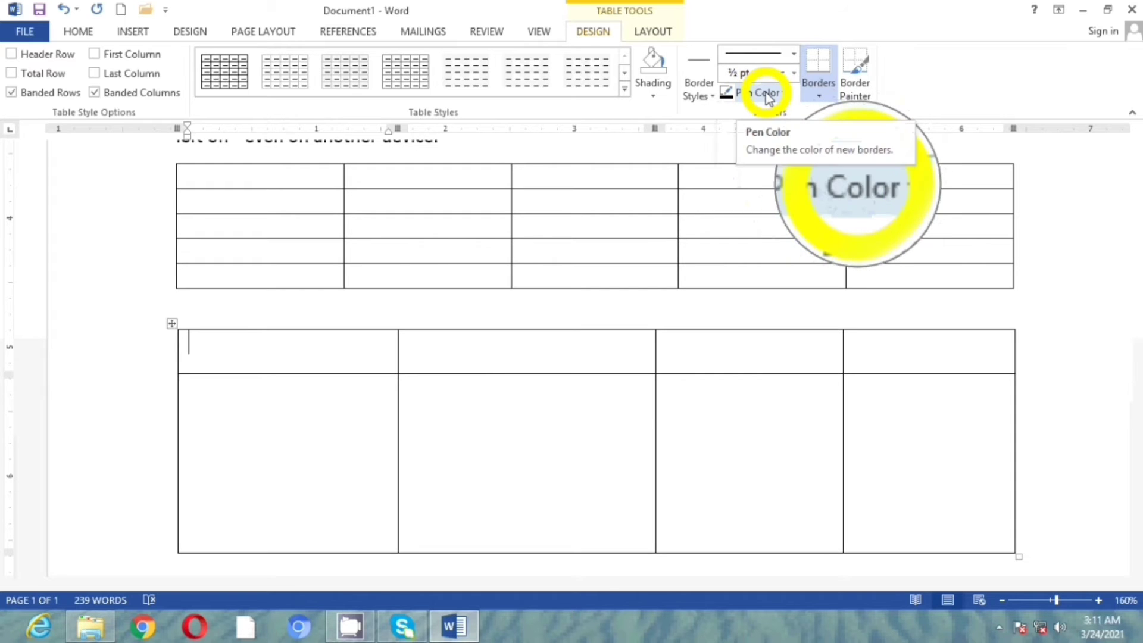
{"action": "left_click", "coordinate": [794, 54]}
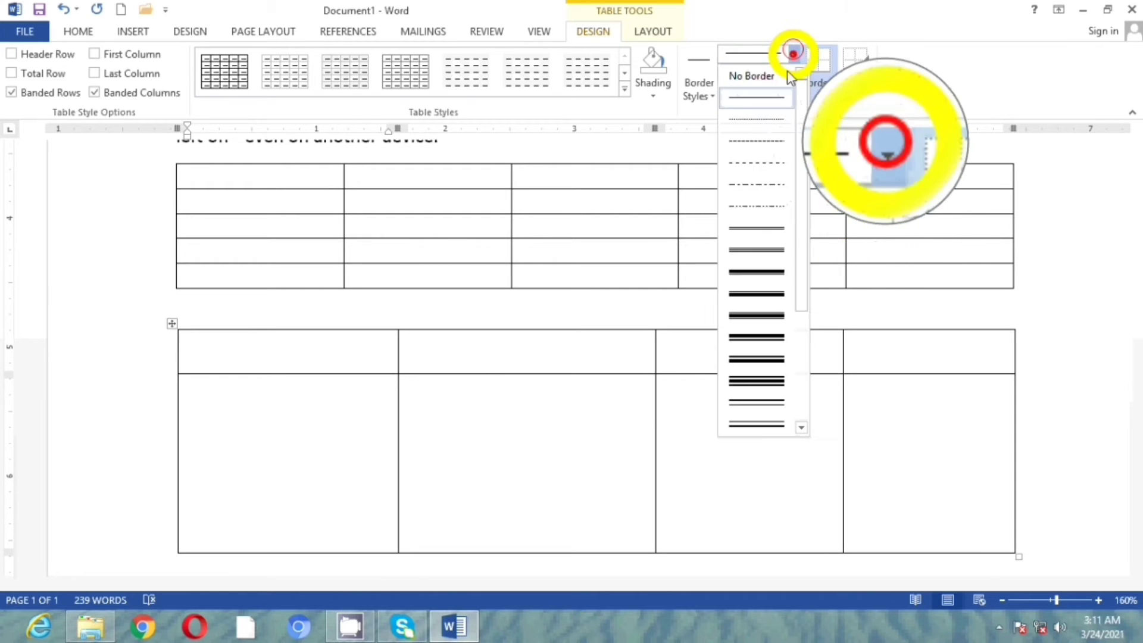
{"action": "left_click", "coordinate": [782, 268]}
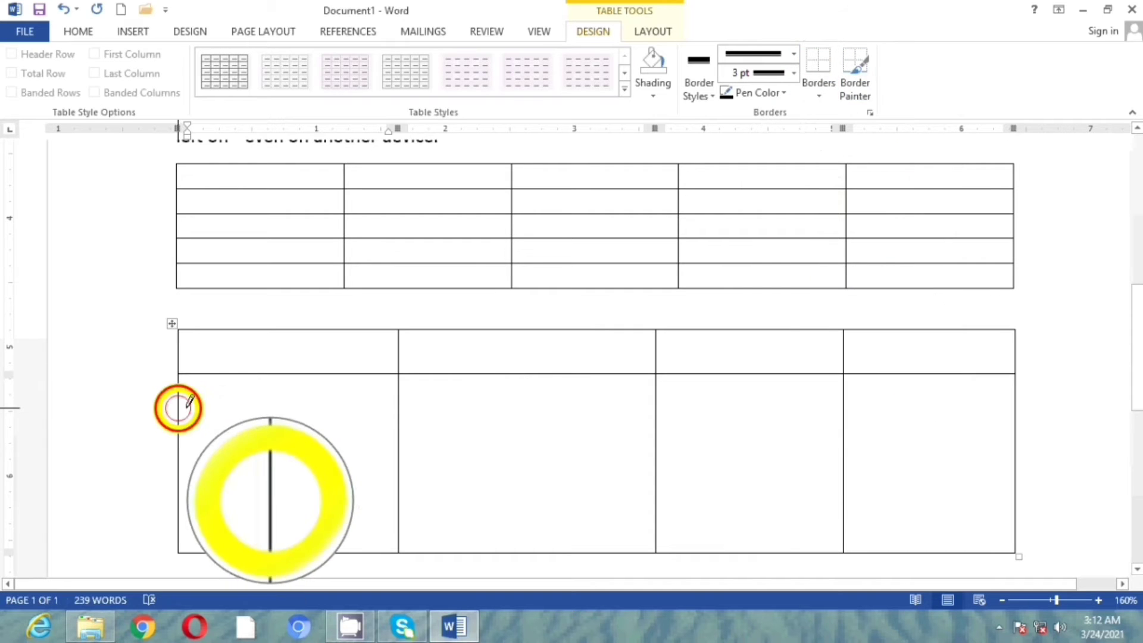
{"action": "mouse_move", "coordinate": [187, 405]}
{"action": "left_mouse_down"}
{"action": "mouse_move", "coordinate": [809, 379]}
{"action": "mouse_move", "coordinate": [990, 411]}
{"action": "left_mouse_up"}
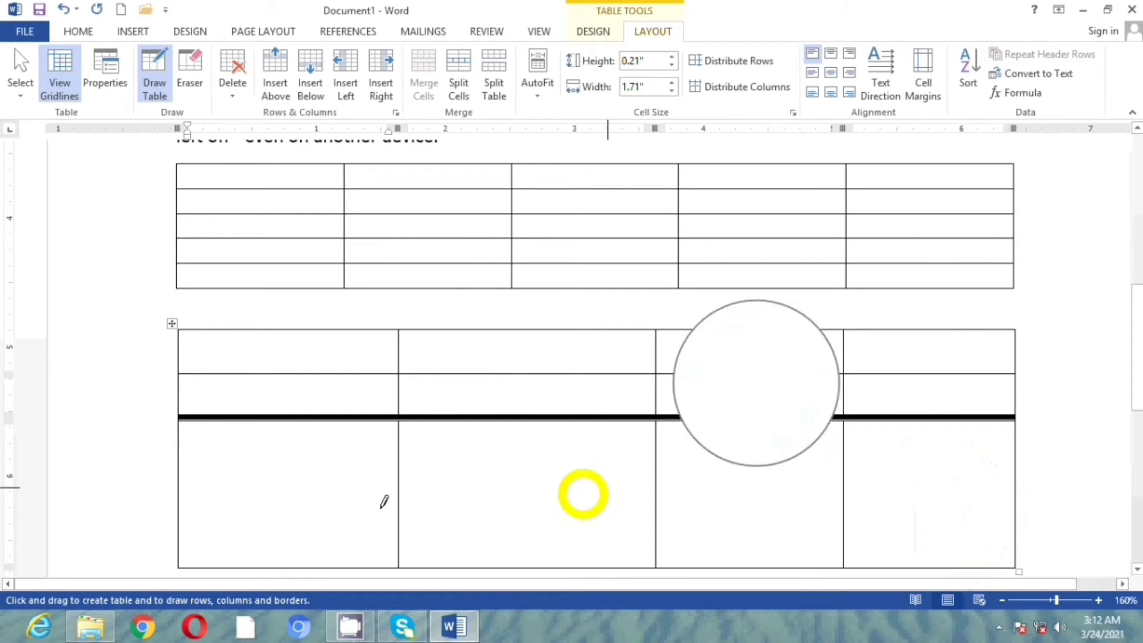
{"action": "left_click_drag", "start_coordinate": [180, 470], "coordinate": [983, 475]}
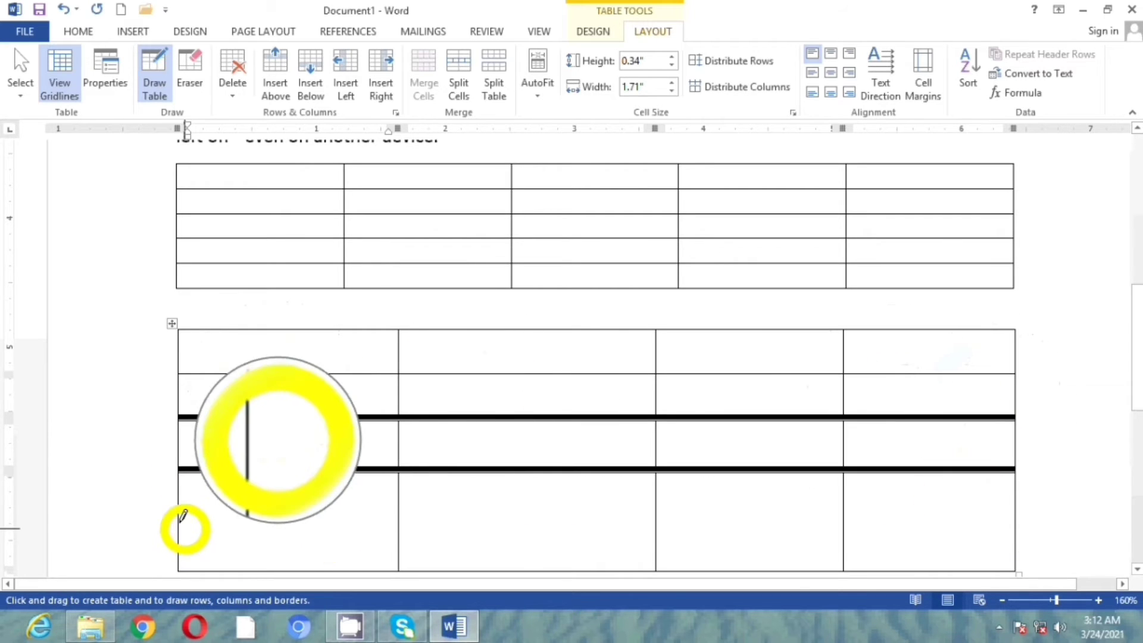
{"action": "left_click_drag", "start_coordinate": [180, 524], "coordinate": [914, 517]}
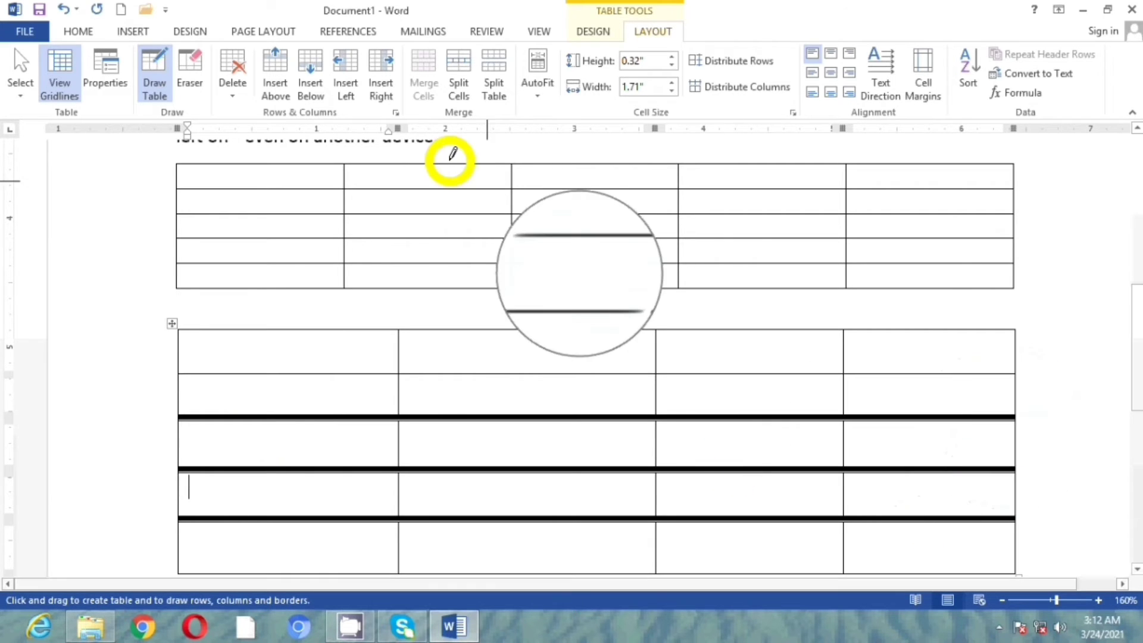
{"action": "left_click", "coordinate": [157, 92]}
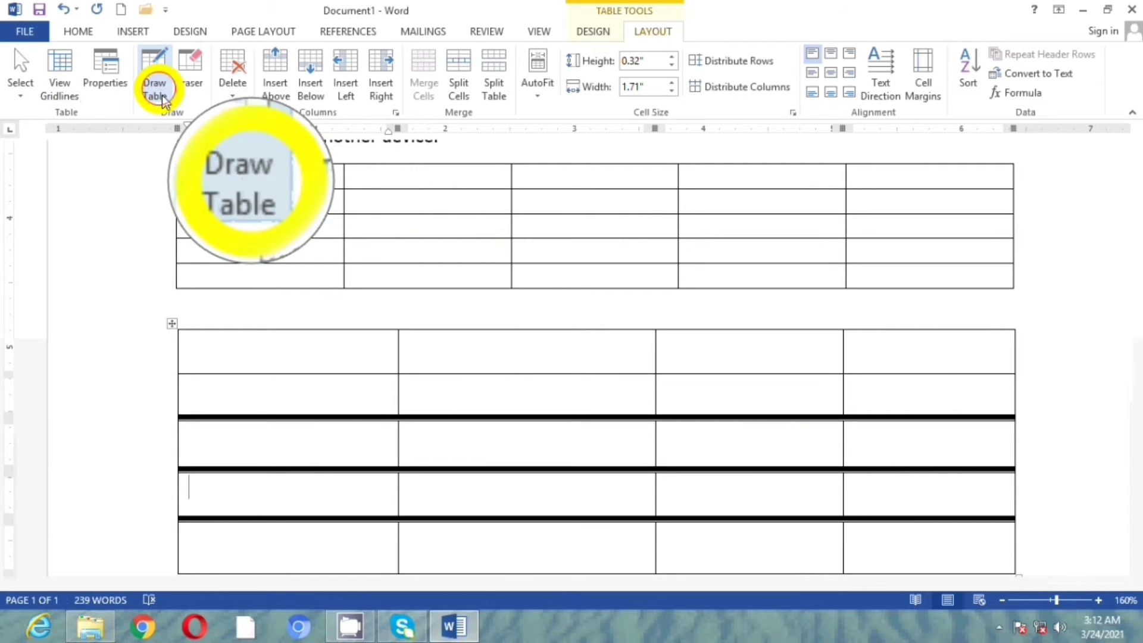
- Cut the whole drawn table from the document
{"action": "left_click", "coordinate": [230, 356]}
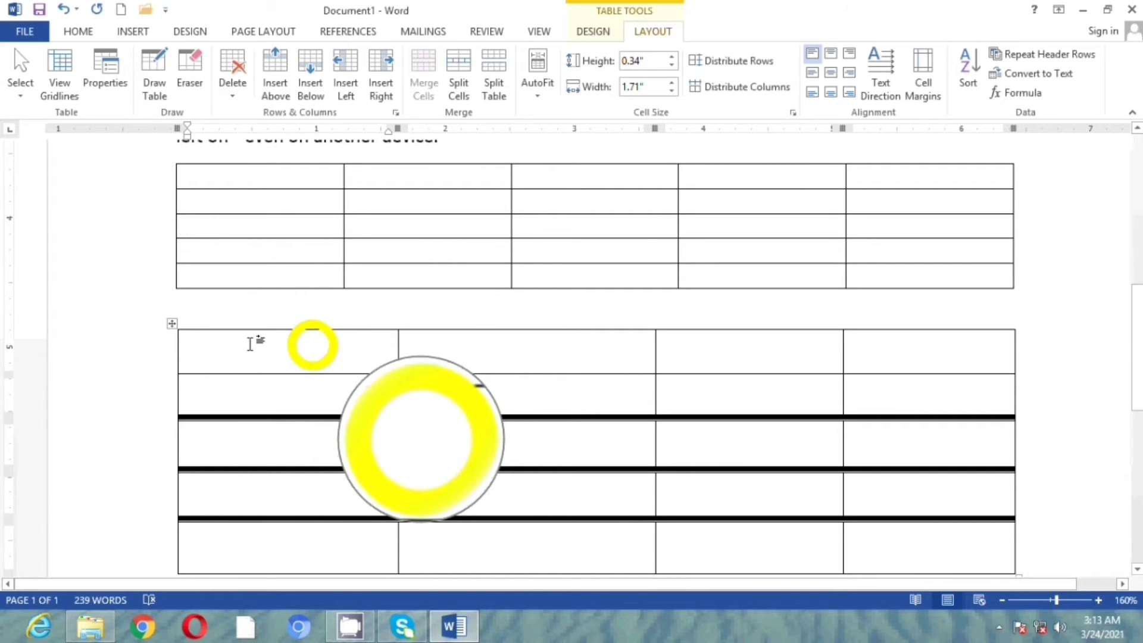
{"action": "right_click", "coordinate": [172, 323]}
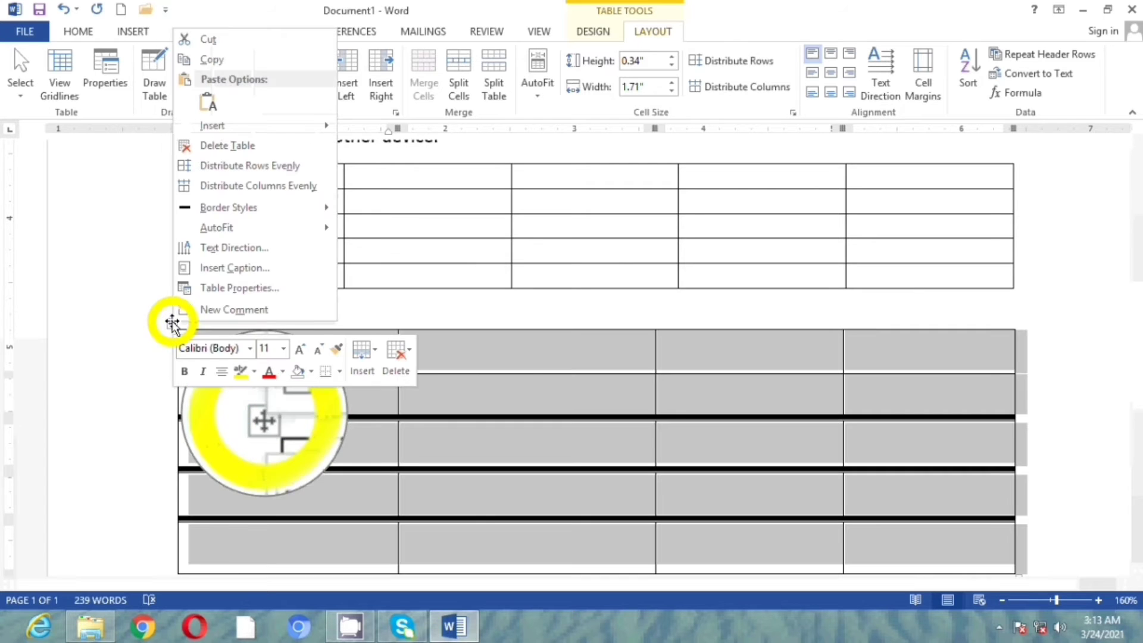
{"action": "left_click", "coordinate": [229, 39]}
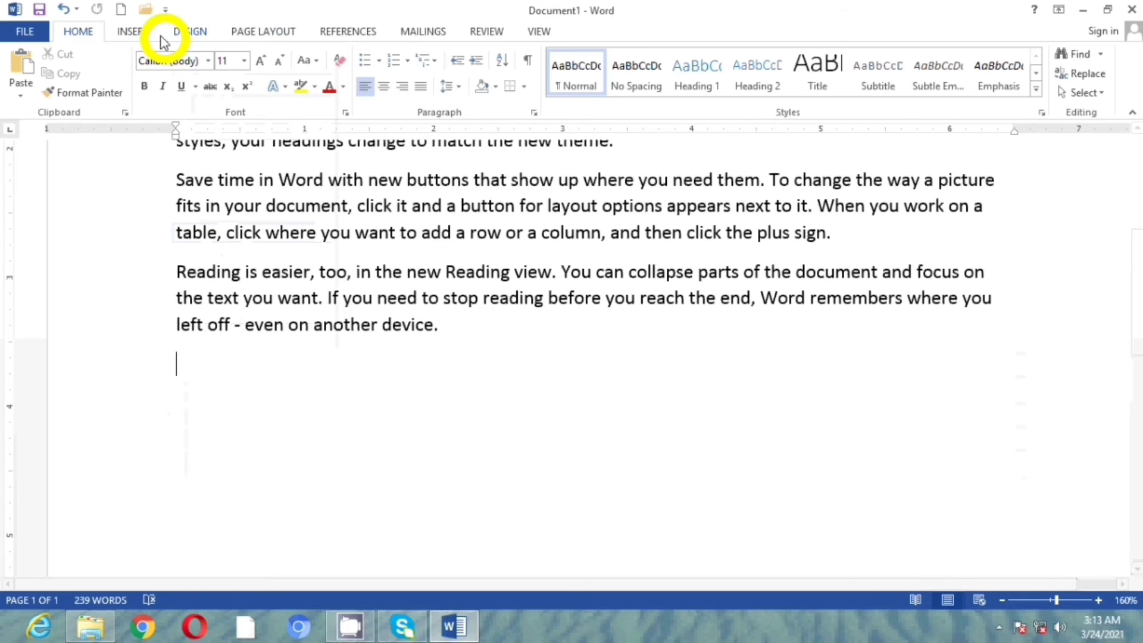
- Convert the first paragraph to a two-column table with fixed column width, separating the text at commas
{"action": "left_click", "coordinate": [146, 32]}
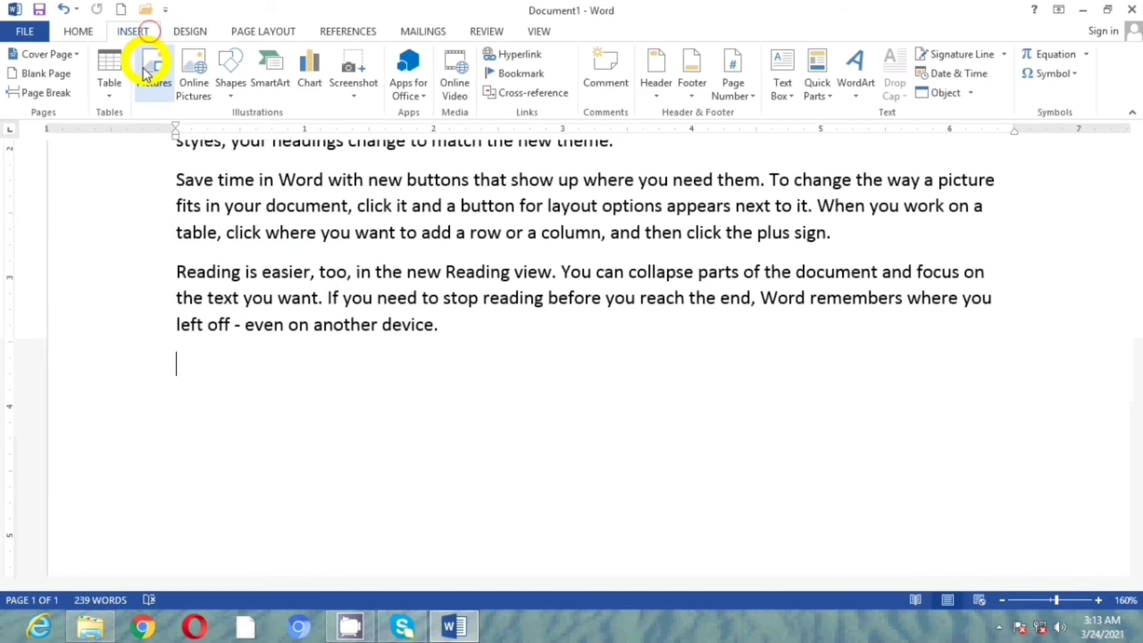
{"action": "left_click", "coordinate": [111, 97]}
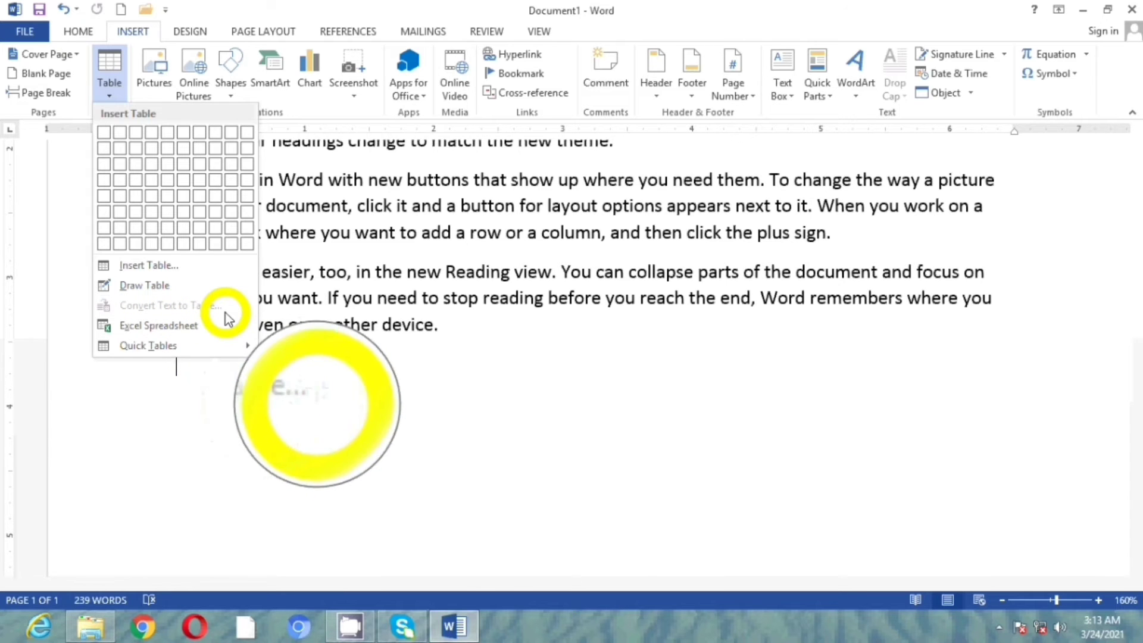
{"action": "scroll", "coordinate": [229, 320], "scroll_direction": "up", "scroll_amount": 5}
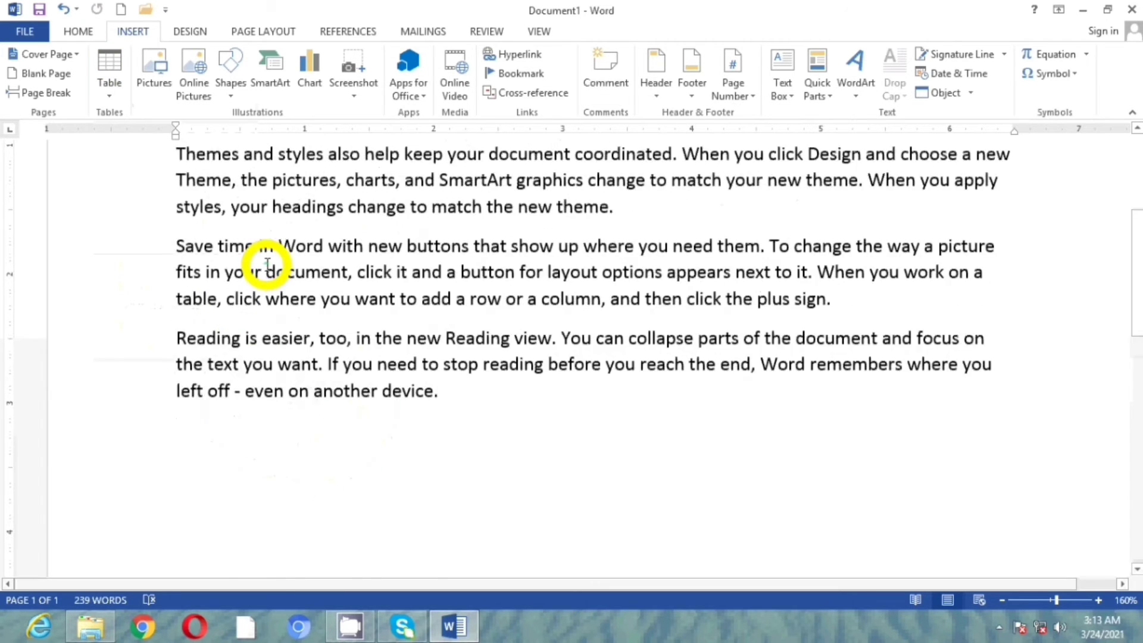
{"action": "left_click_drag", "start_coordinate": [173, 221], "coordinate": [213, 237]}
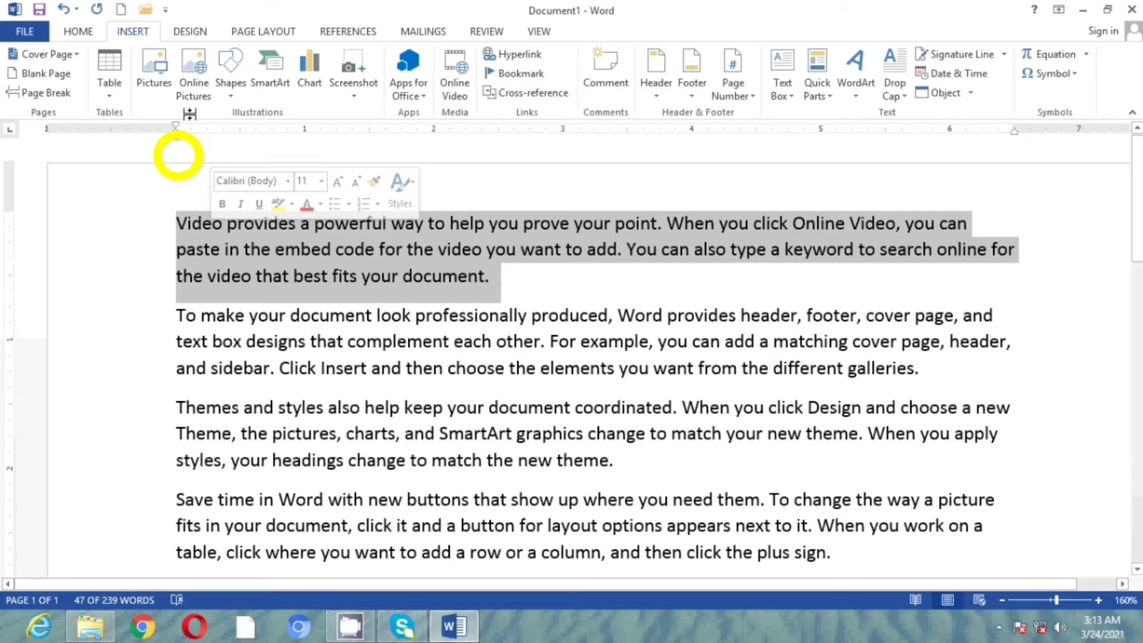
{"action": "left_click", "coordinate": [113, 100]}
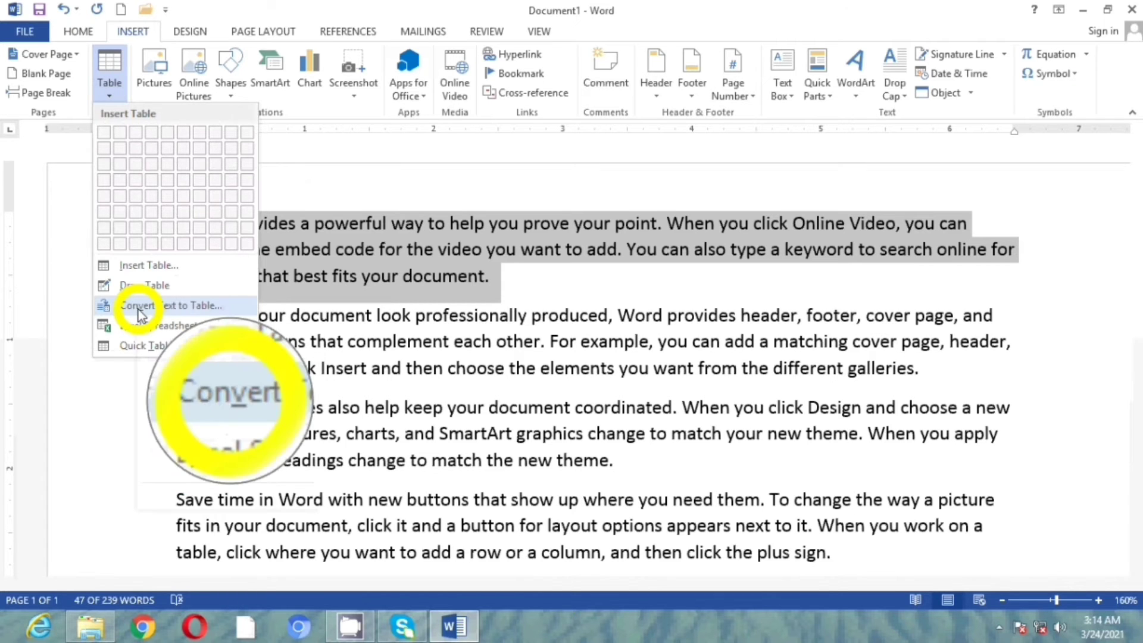
{"action": "left_click", "coordinate": [182, 305]}
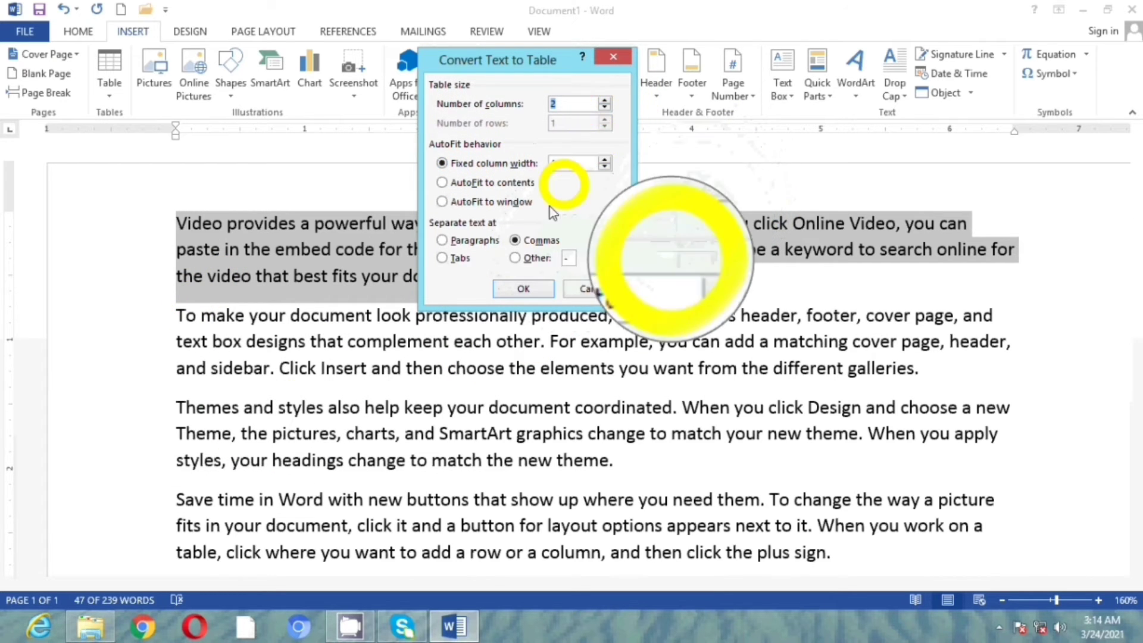
{"action": "left_click", "coordinate": [517, 290]}
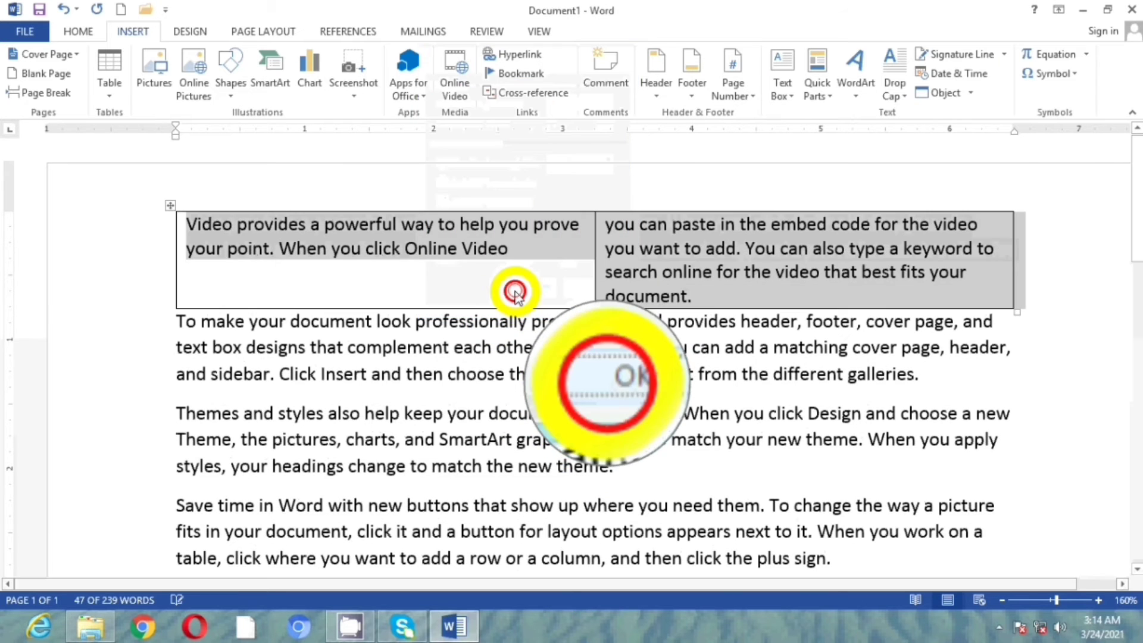
- Undo the text-to-table conversion and deselect the paragraph
{"action": "left_click", "coordinate": [483, 260]}
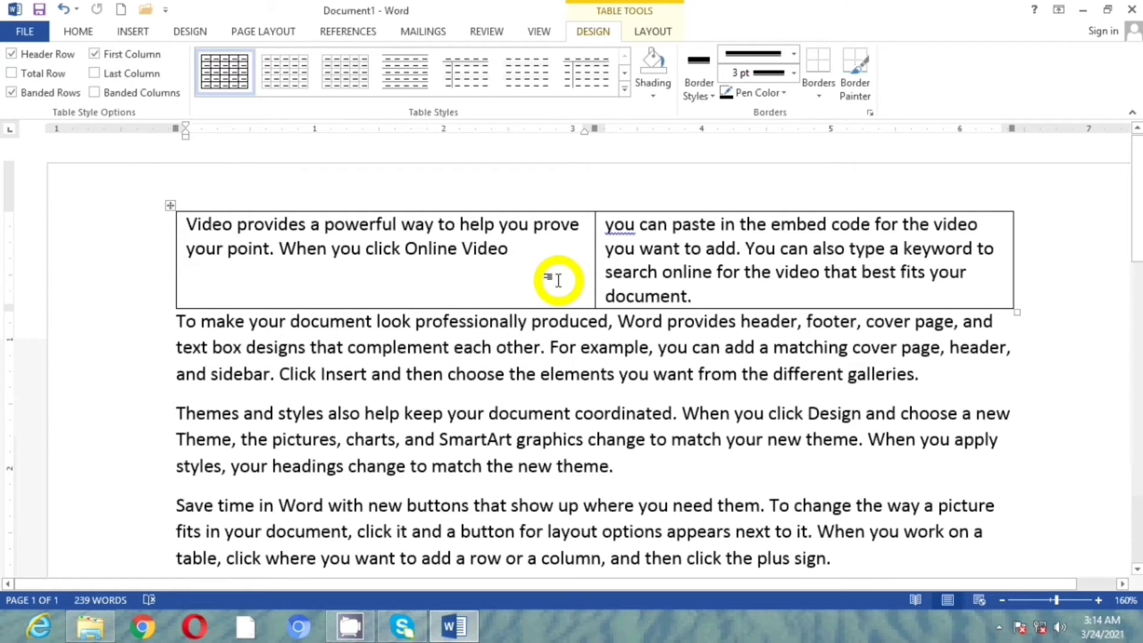
{"action": "key", "text": "ctrl+z"}
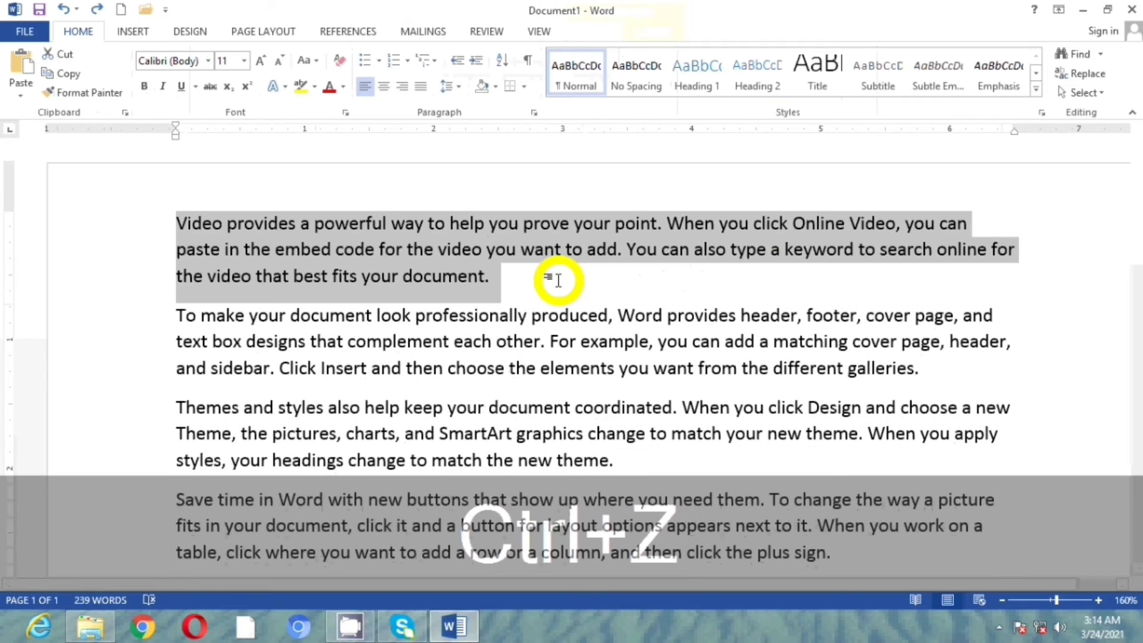
{"action": "left_click", "coordinate": [538, 282]}
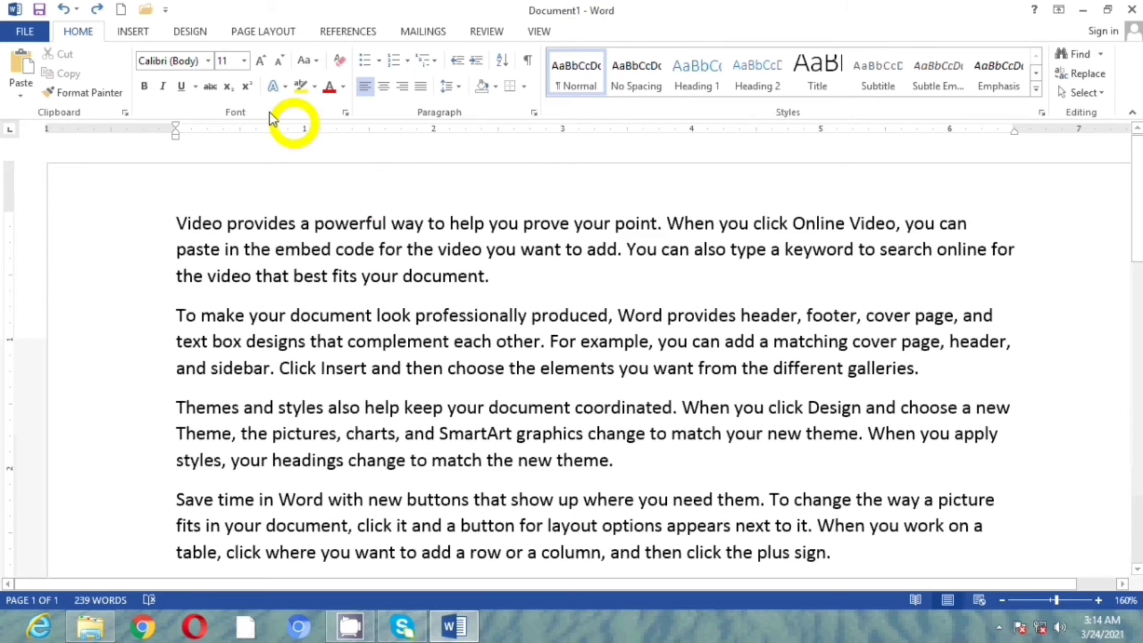
- Insert an embedded Excel spreadsheet on the empty line below the last paragraph
{"action": "left_click", "coordinate": [141, 33]}
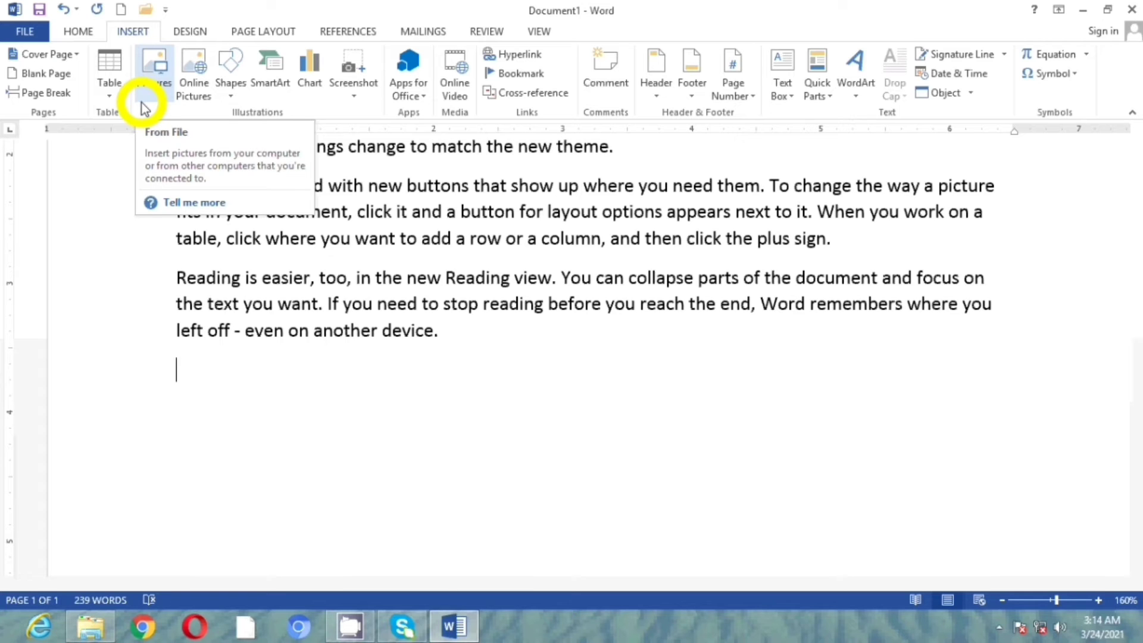
{"action": "left_click", "coordinate": [108, 96]}
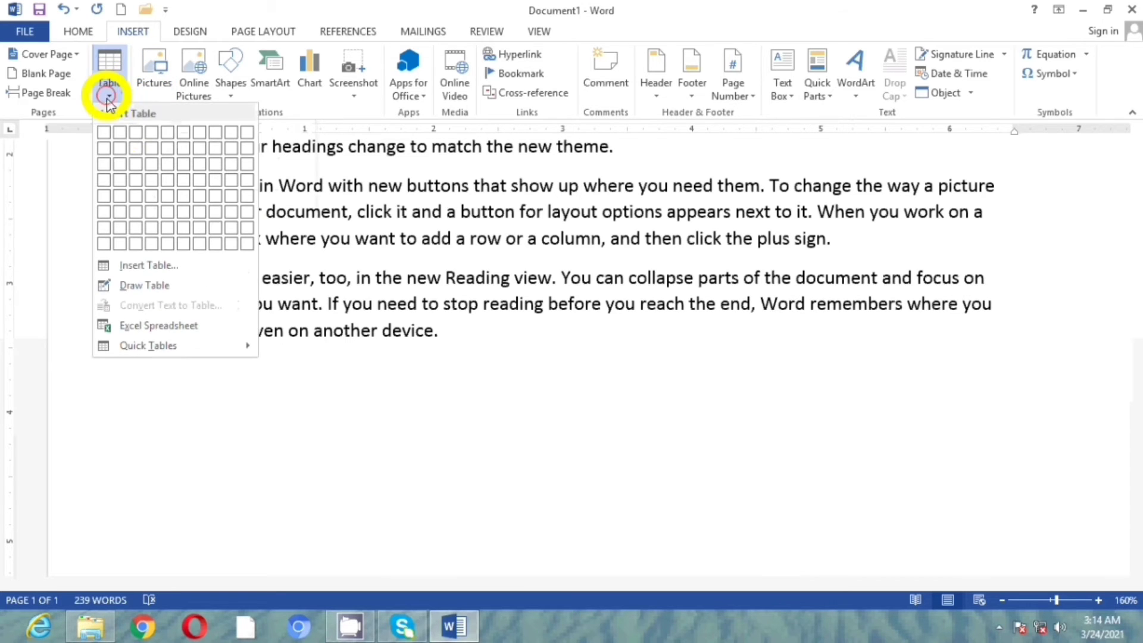
{"action": "left_click", "coordinate": [156, 327]}
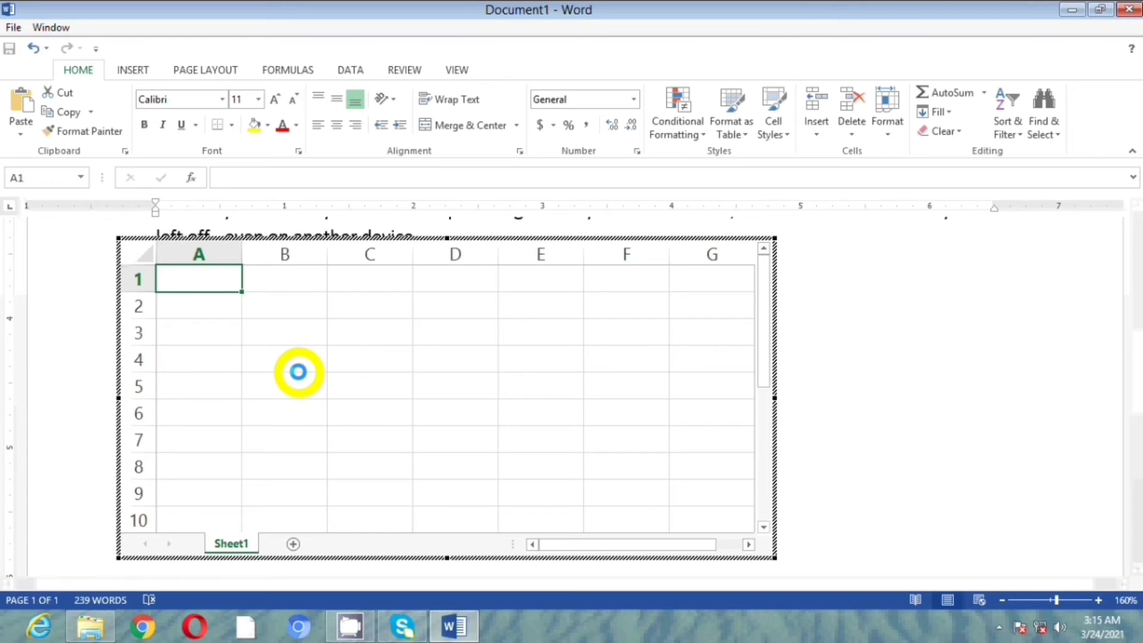
- Enter the headings SNO, NAME and CLASS in cells A1 to C1 of the embedded spreadsheet
{"action": "type", "text": "SNO"}
{"action": "key", "text": "Tab"}
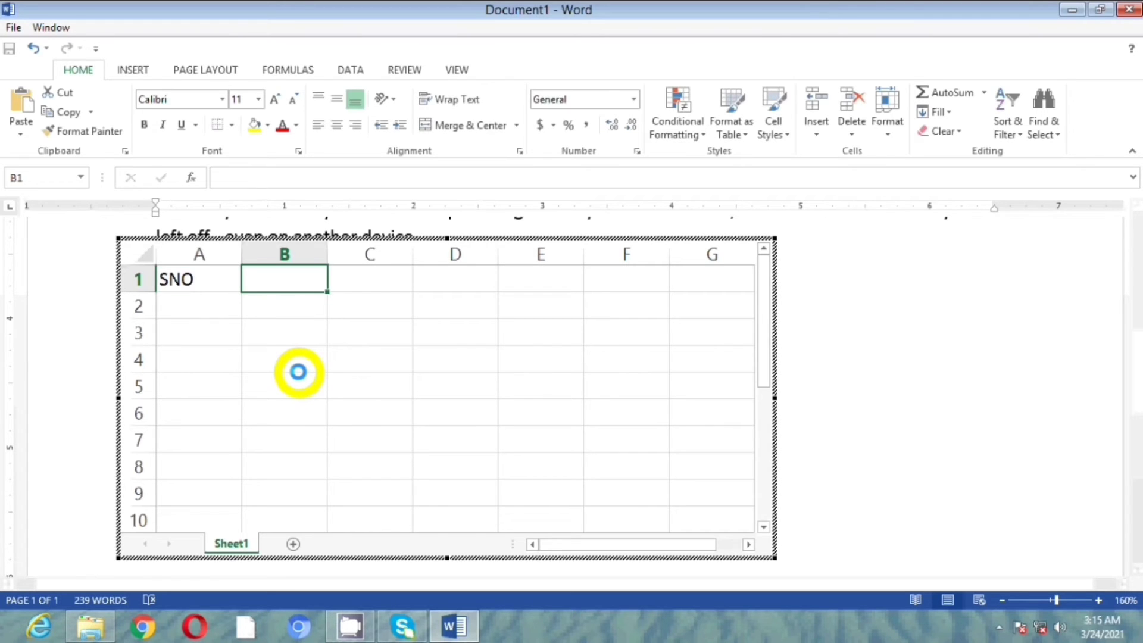
{"action": "type", "text": "NAME"}
{"action": "key", "text": "Tab"}
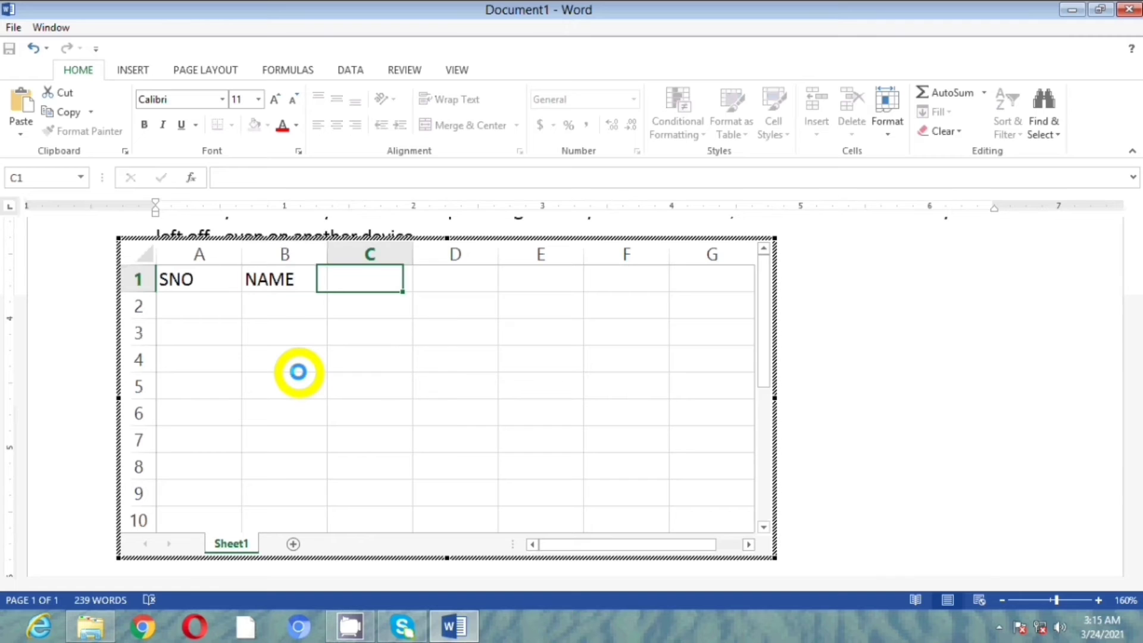
{"action": "type", "text": "CLASS"}
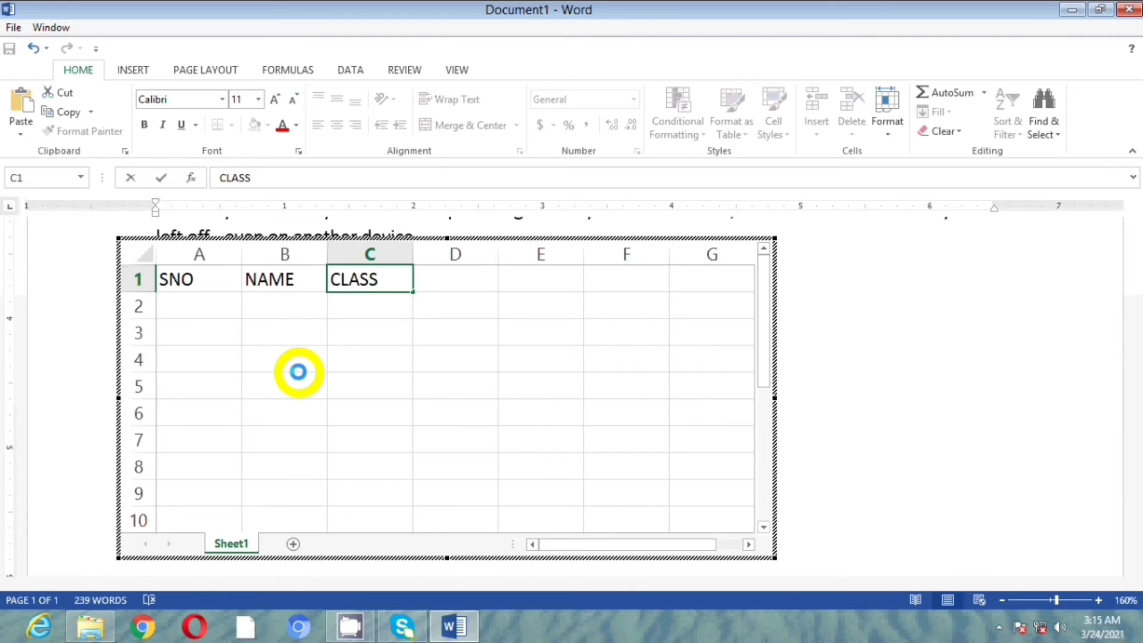
{"action": "key", "text": "Return"}
- Enter the serial numbers 1, 2 and 3 in cells A2 to A4 under SNO
{"action": "type", "text": "1"}
{"action": "key", "text": "Return"}
{"action": "type", "text": "2"}
{"action": "key", "text": "Return"}
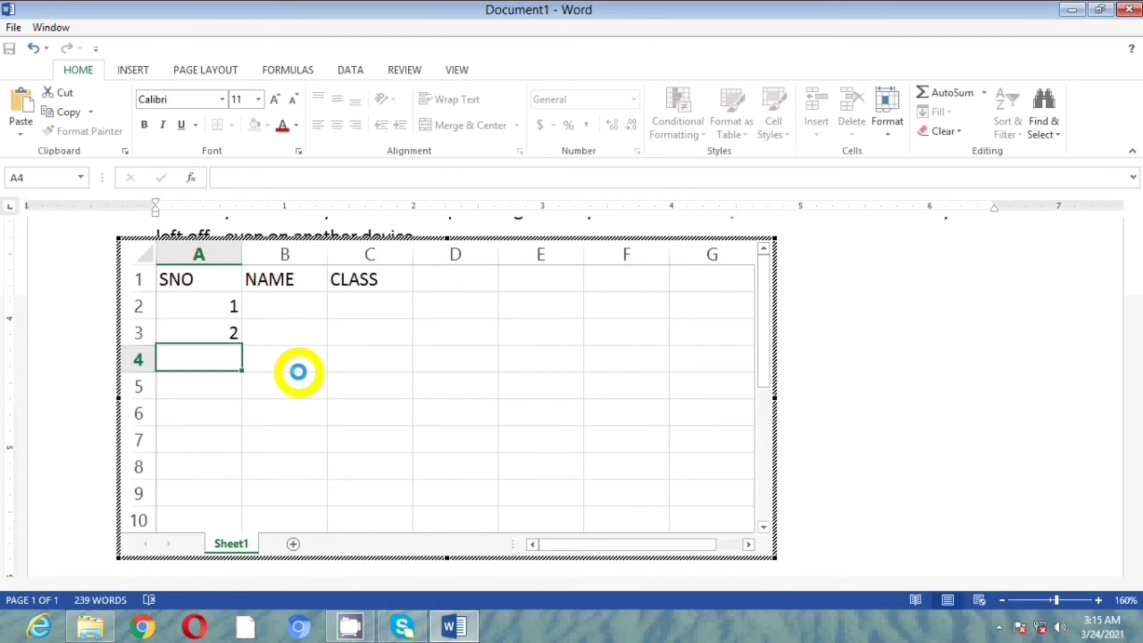
{"action": "type", "text": "3"}
- Enter three first names in cells B2 to B4 under NAME
{"action": "key", "text": "Up"}
{"action": "key", "text": "Up"}
{"action": "key", "text": "Up"}
{"action": "key", "text": "Right"}
{"action": "key", "text": "Down"}
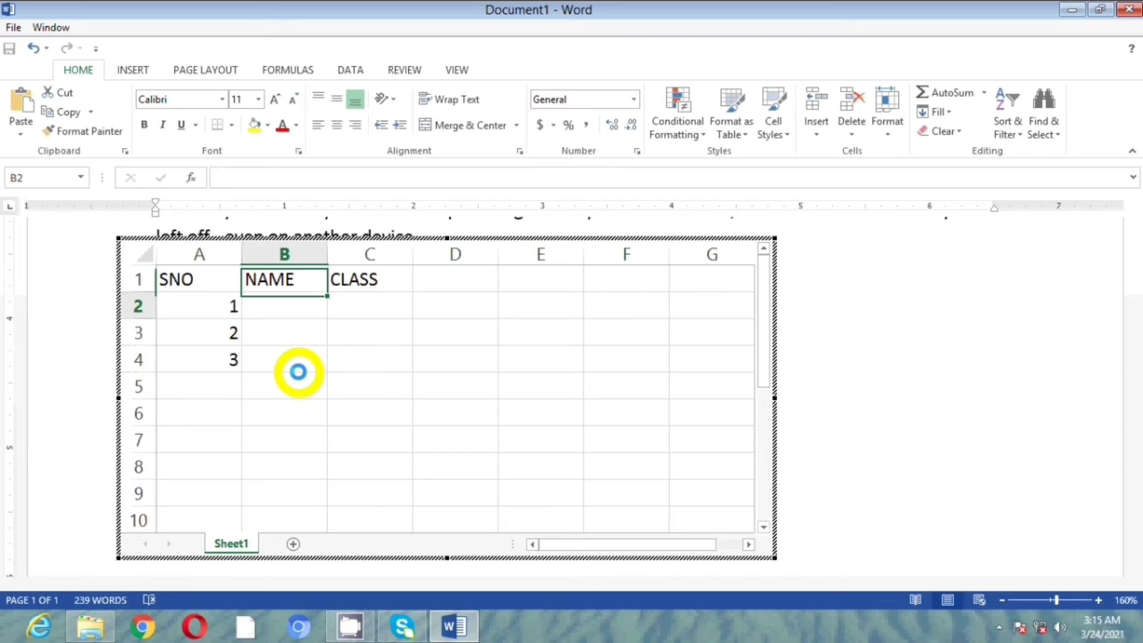
{"action": "type", "text": "LUCKY"}
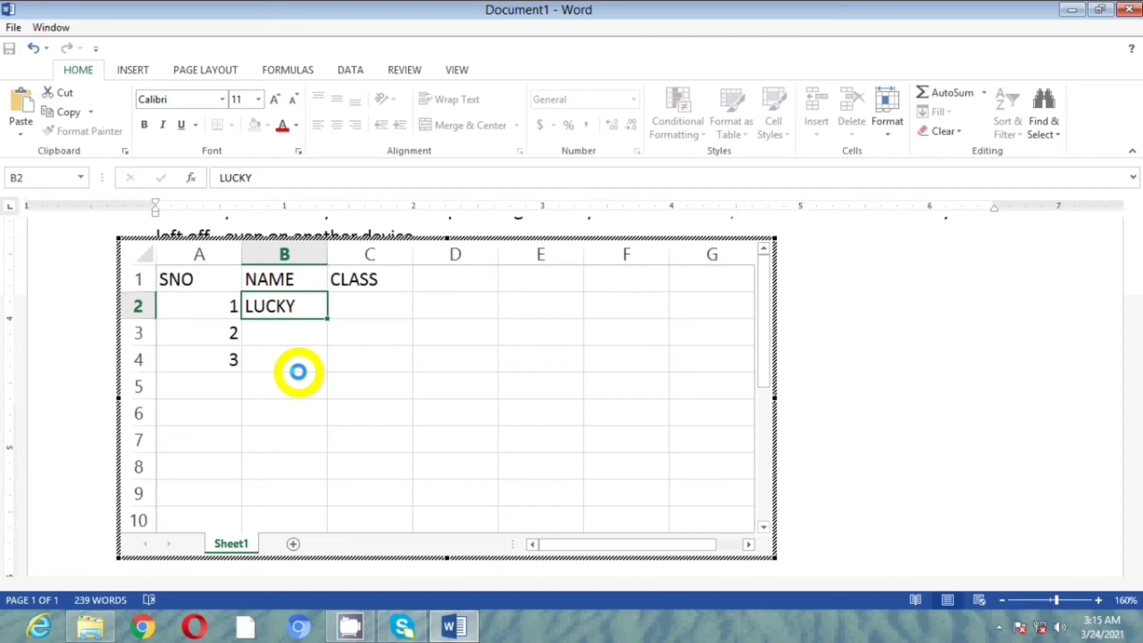
{"action": "key", "text": "Return"}
{"action": "type", "text": "M"}
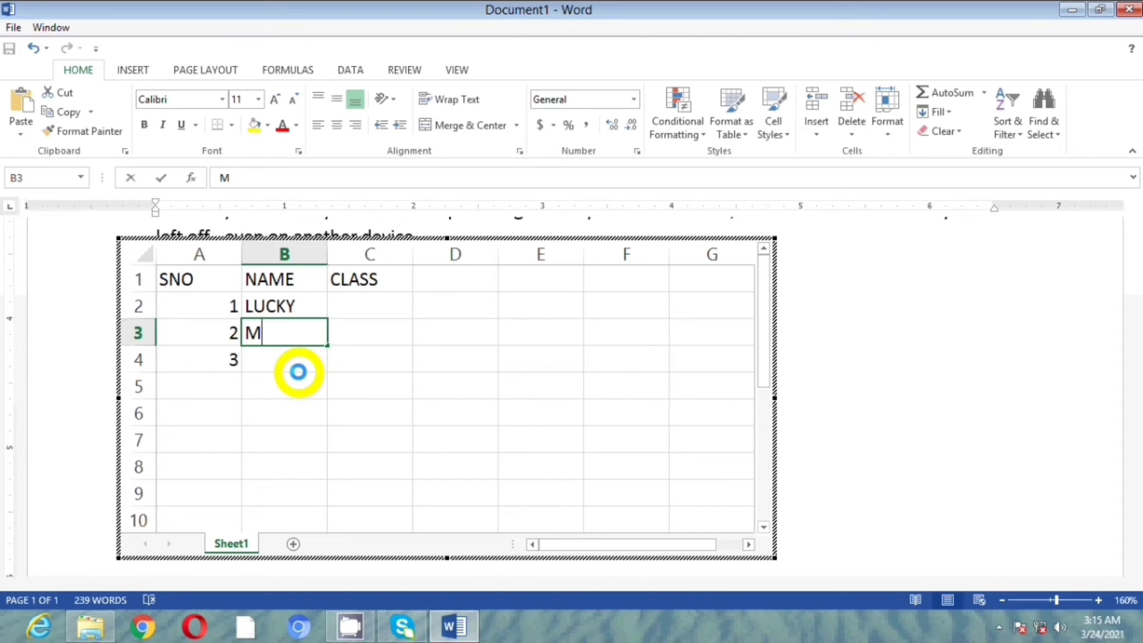
{"action": "type", "text": "ONU"}
{"action": "key", "text": "Return"}
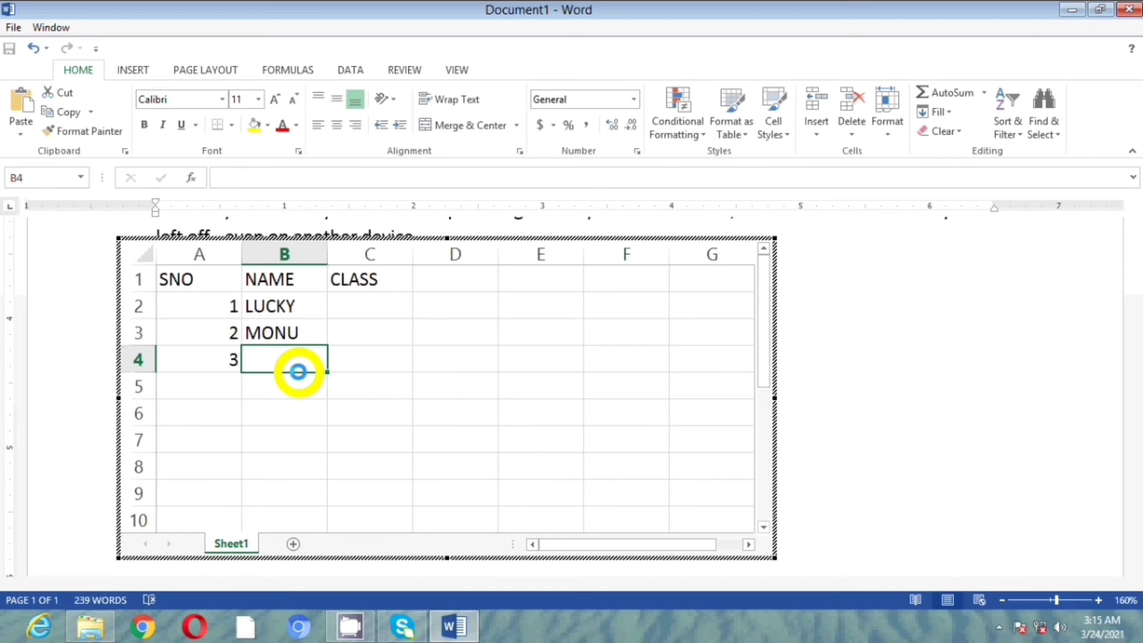
{"action": "type", "text": "VICKY"}
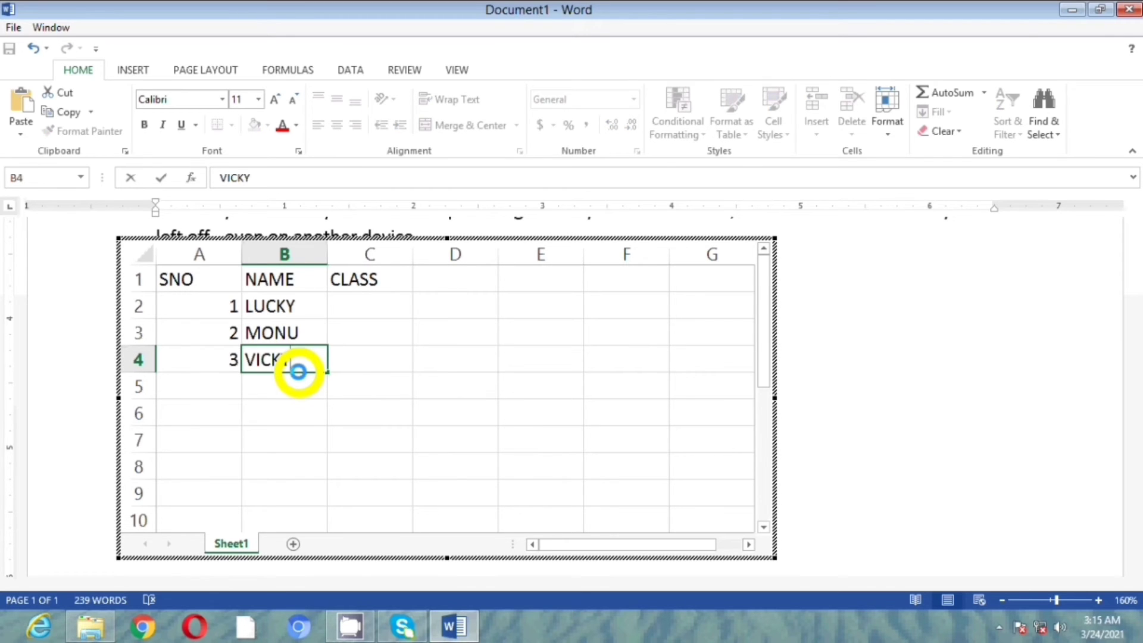
- Enter X as the class in cells C2 to C4 and finish editing the embedded spreadsheet
{"action": "key", "text": "Right"}
{"action": "key", "text": "Up"}
{"action": "key", "text": "Up"}
{"action": "key", "text": "Up"}
{"action": "key", "text": "Down"}
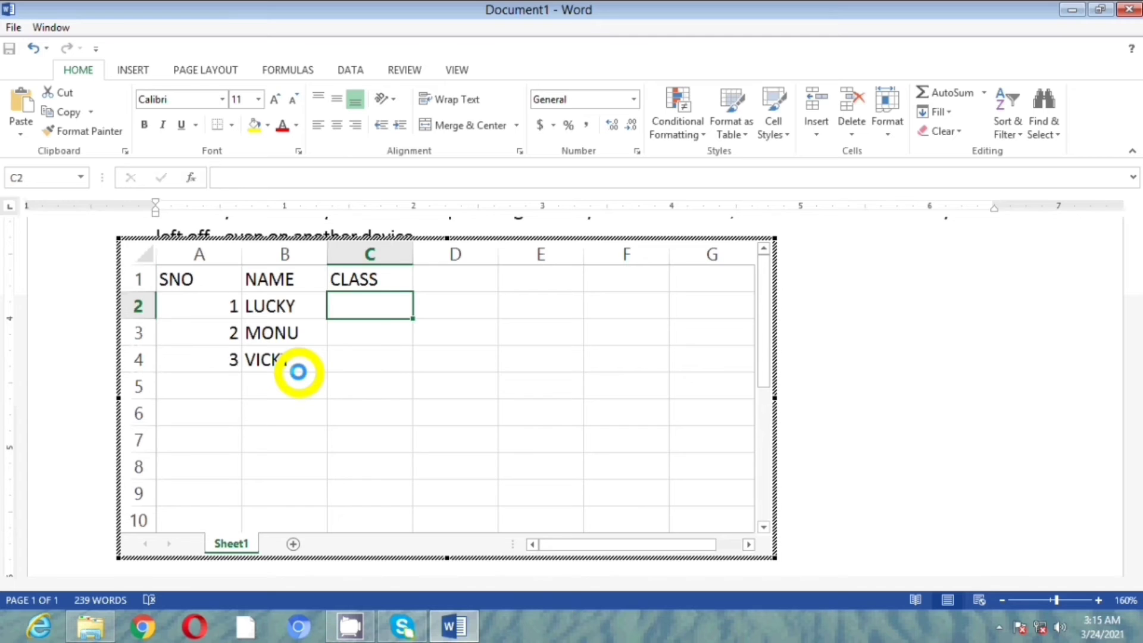
{"action": "type", "text": "X"}
{"action": "key", "text": "Return"}
{"action": "type", "text": "X"}
{"action": "key", "text": "Return"}
{"action": "type", "text": "X"}
{"action": "key", "text": "Return"}
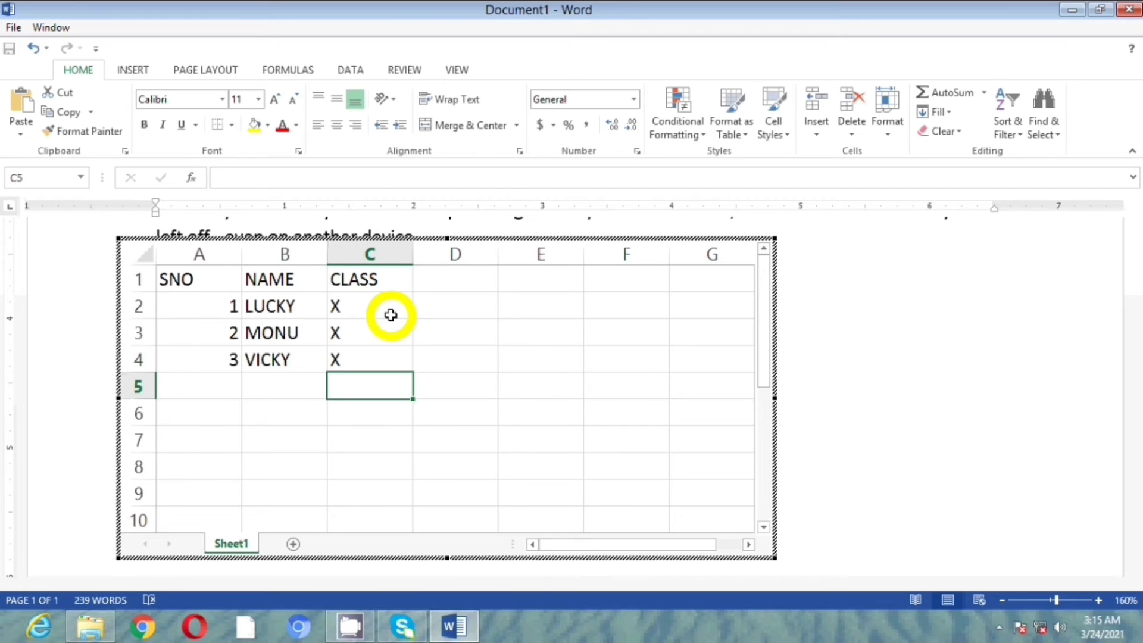
{"action": "left_click", "coordinate": [855, 368]}
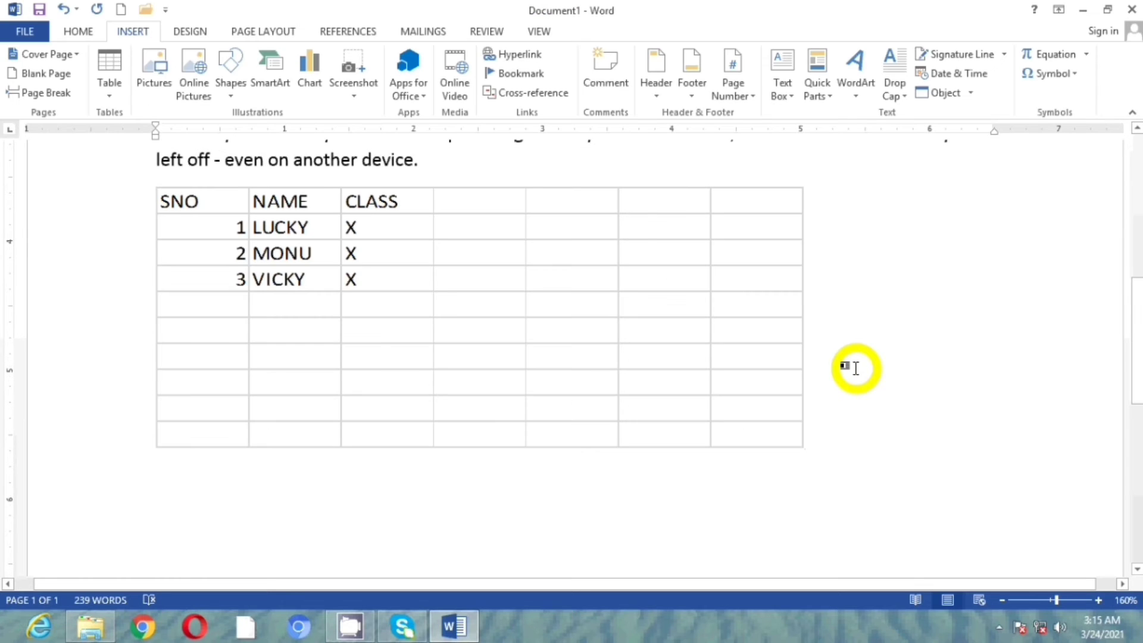
- Delete the embedded Excel spreadsheet from below the last paragraph
{"action": "scroll", "coordinate": [164, 378], "scroll_direction": "up", "scroll_amount": 3}
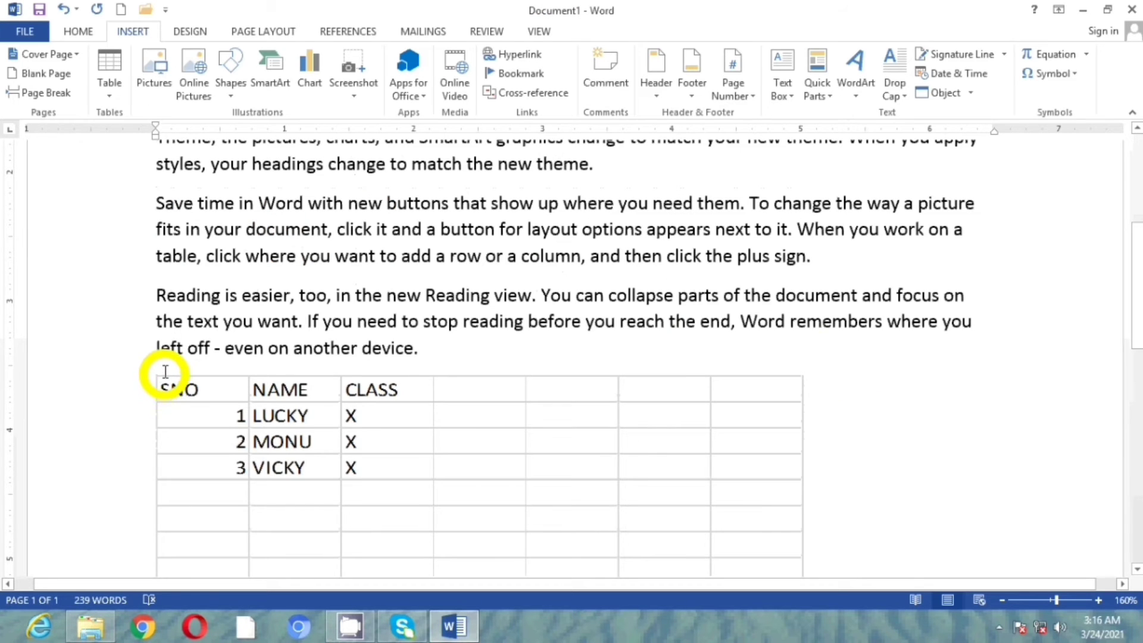
{"action": "left_click", "coordinate": [174, 388]}
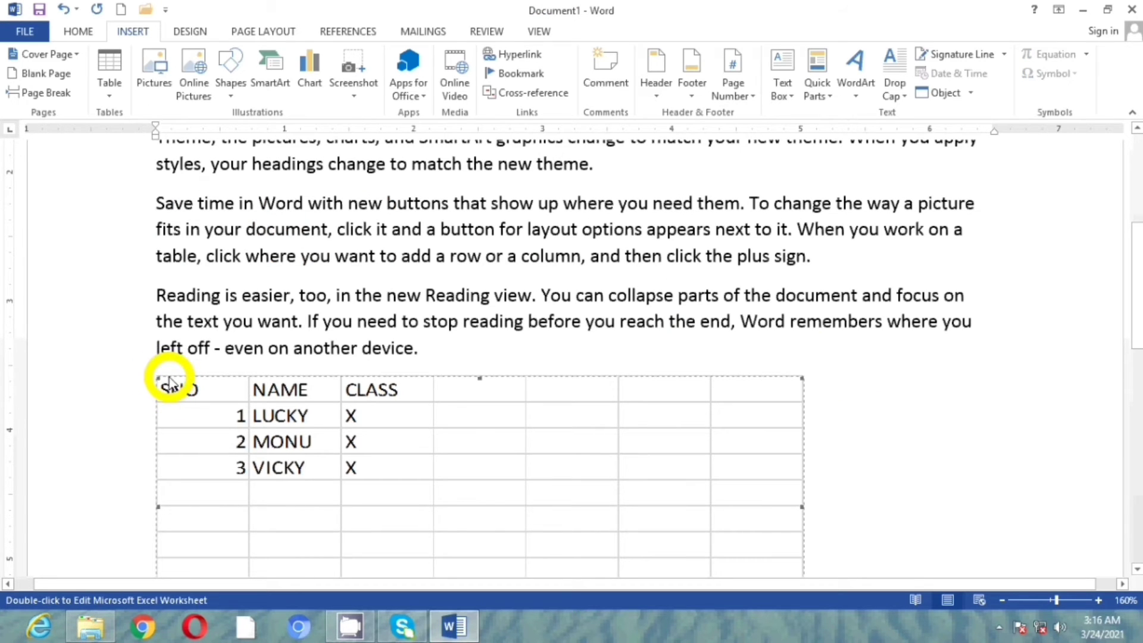
{"action": "right_click", "coordinate": [168, 384]}
{"action": "left_click", "coordinate": [173, 387]}
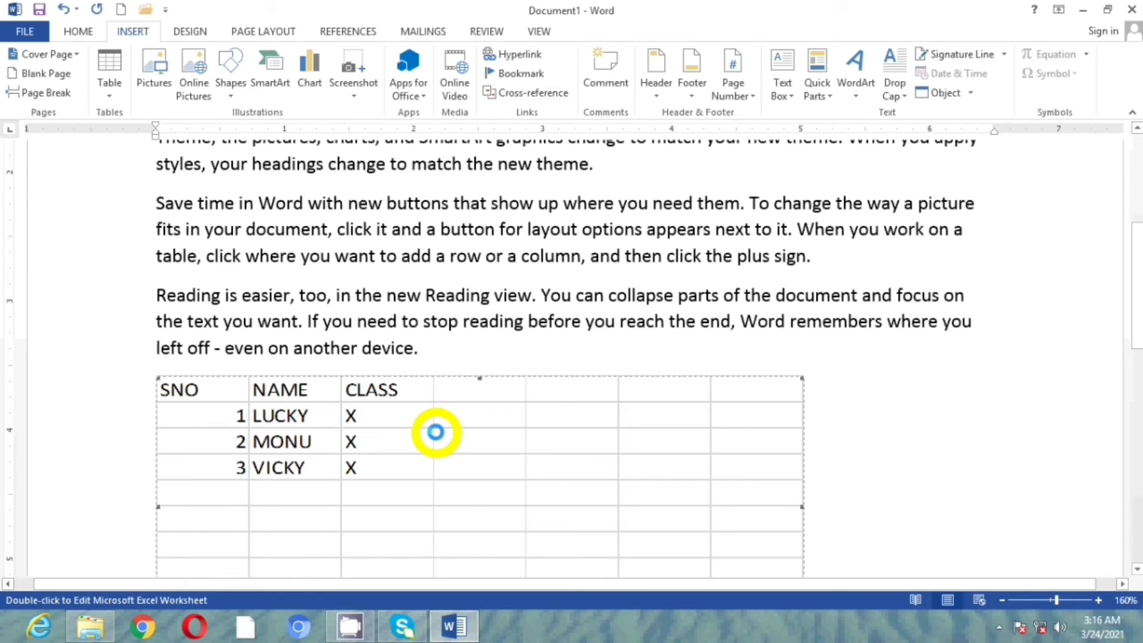
{"action": "key", "text": "Delete"}
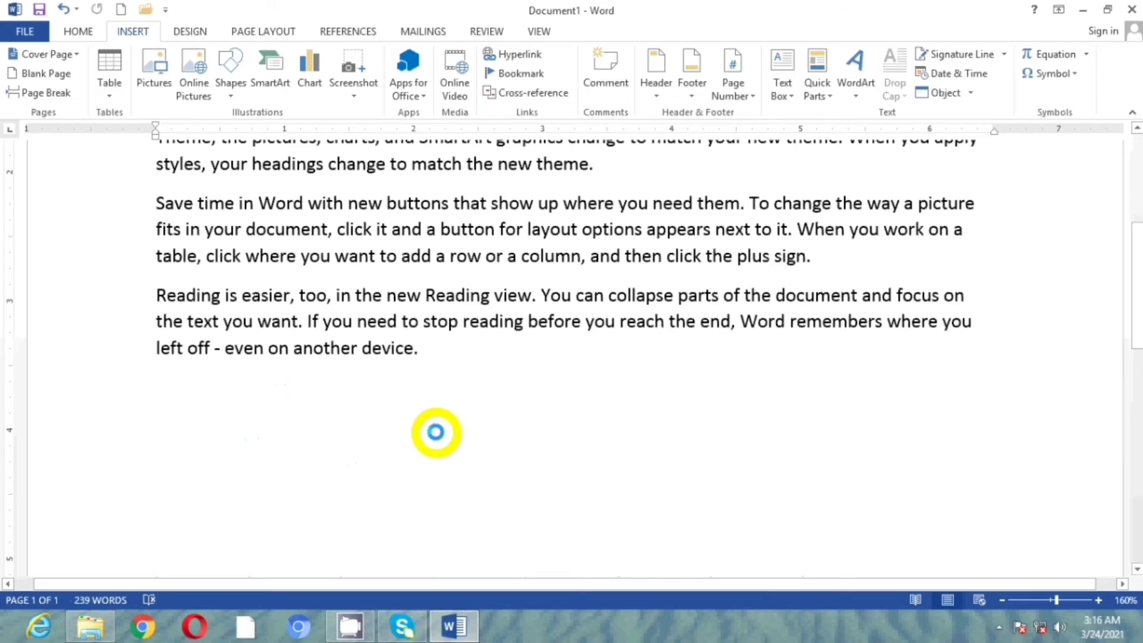
- Create a one-row, four-column table below the last paragraph from a line of plus signs joined by hyphens
{"action": "scroll", "coordinate": [436, 432], "scroll_direction": "down", "scroll_amount": 1}
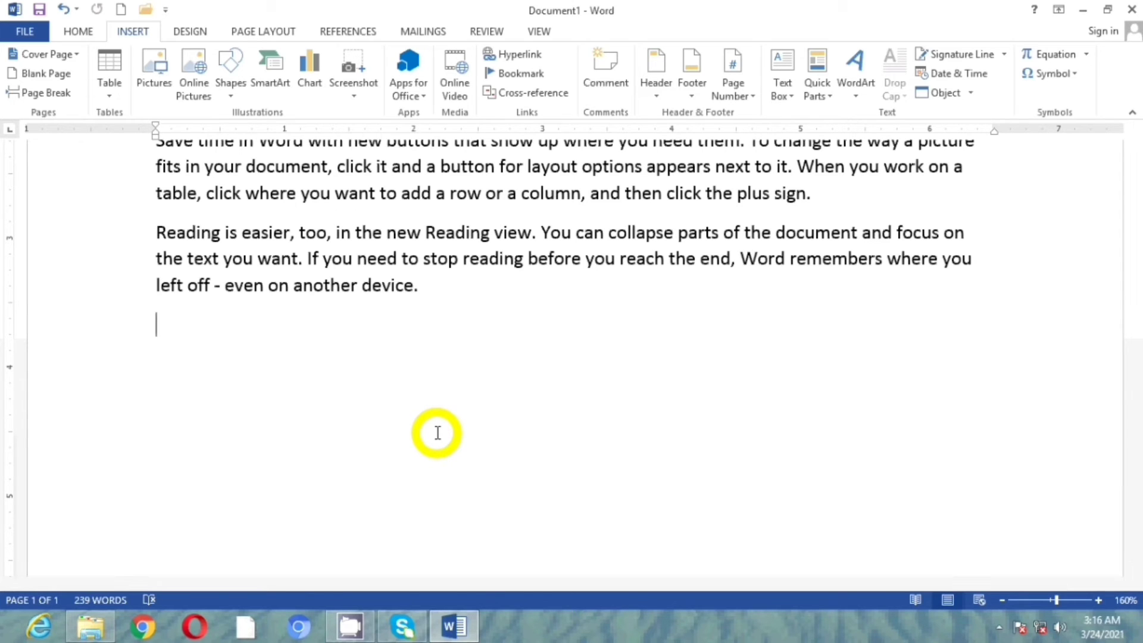
{"action": "type", "text": "="}
{"action": "key", "text": "BackSpace"}
{"action": "type", "text": "+------------------------------"}
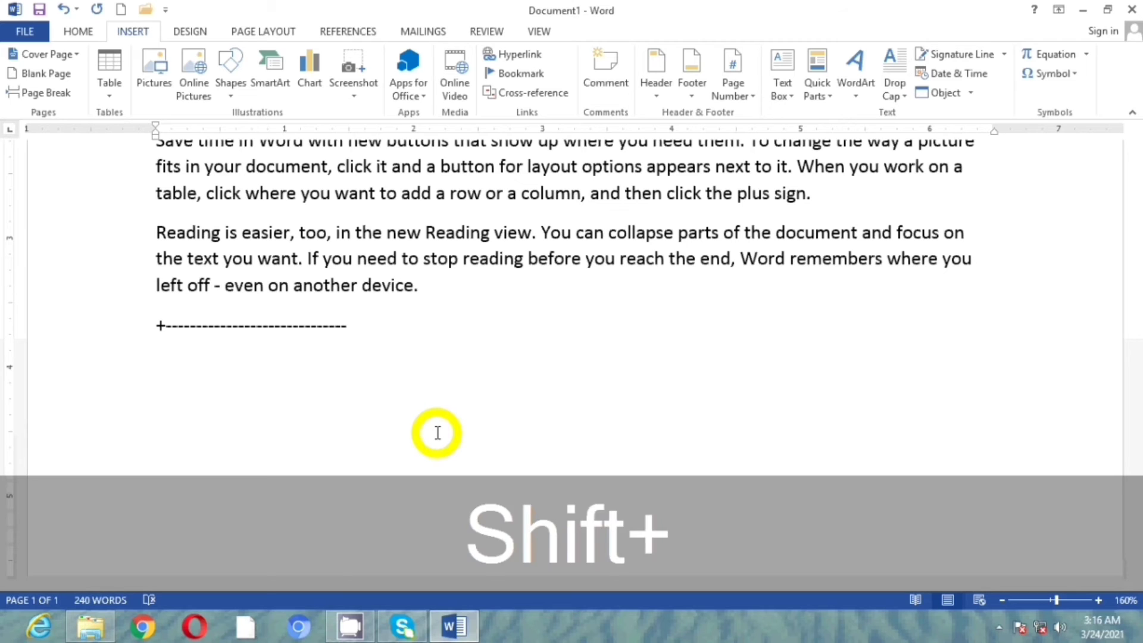
{"action": "type", "text": "+"}
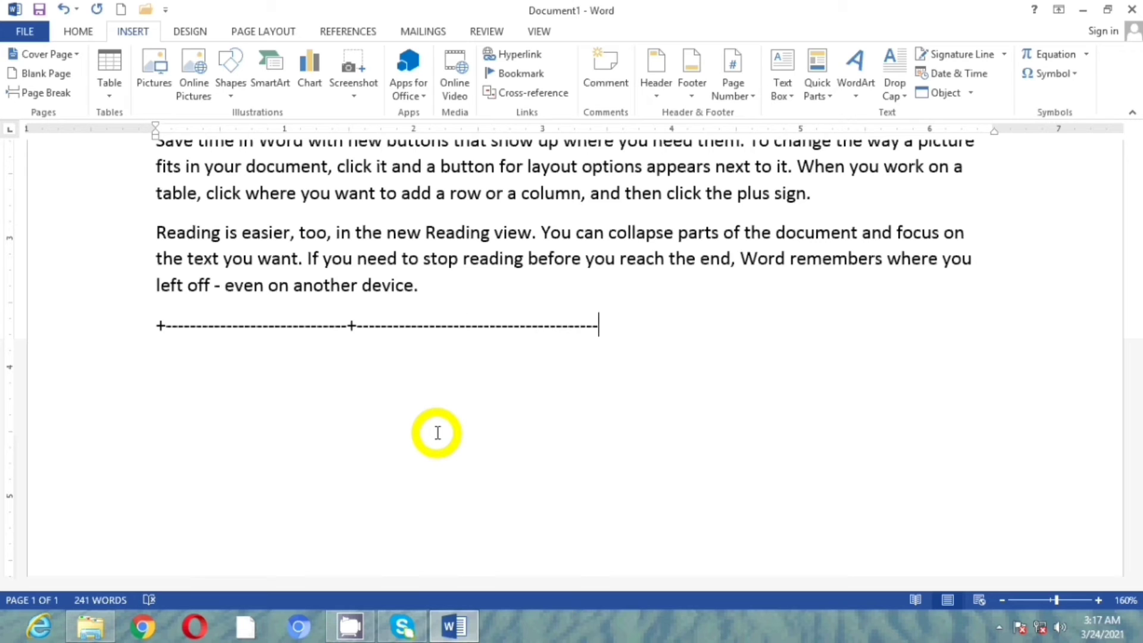
{"action": "type", "text": "+"}
{"action": "type", "text": "+"}
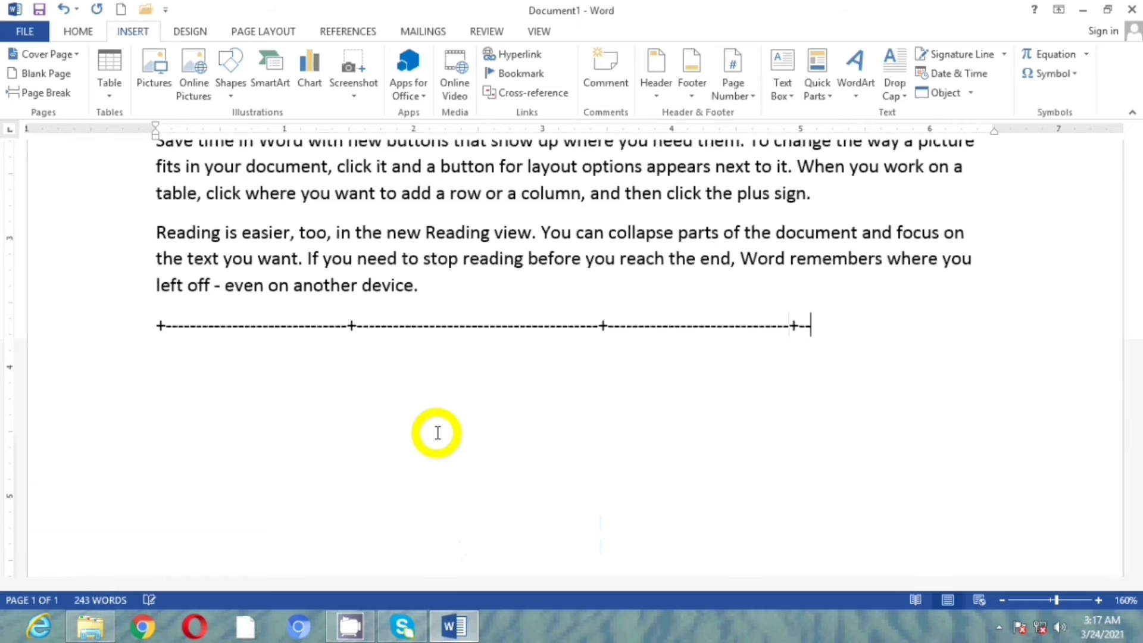
{"action": "type", "text": "+"}
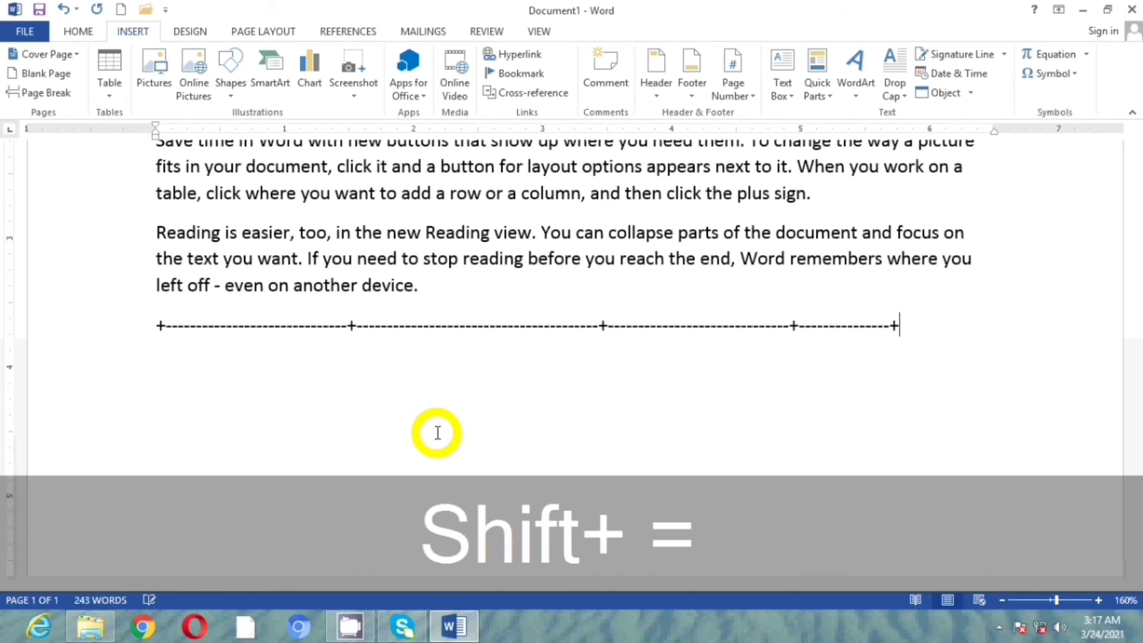
{"action": "key", "text": "Return"}
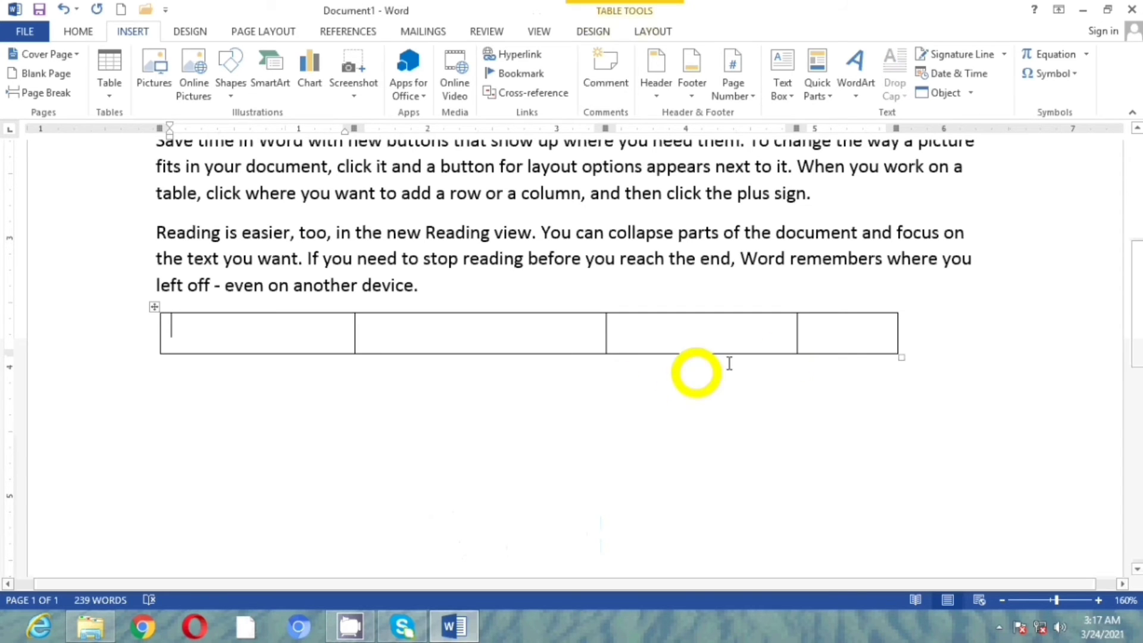
- Add four more rows at the end of the table
{"action": "left_click", "coordinate": [832, 323]}
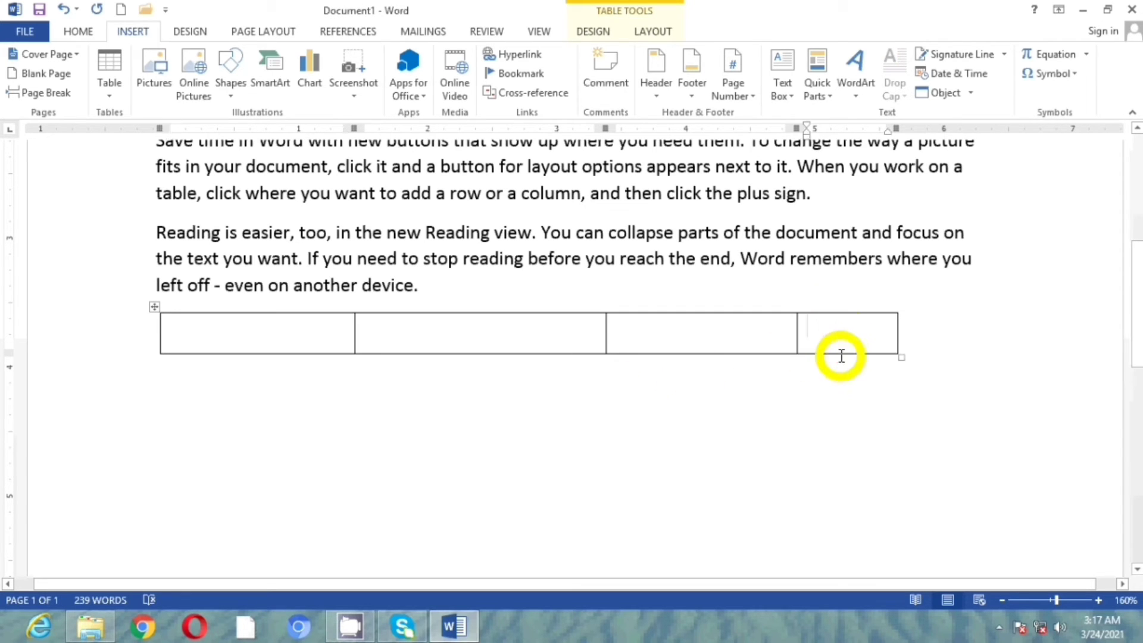
{"action": "key", "text": "Tab"}
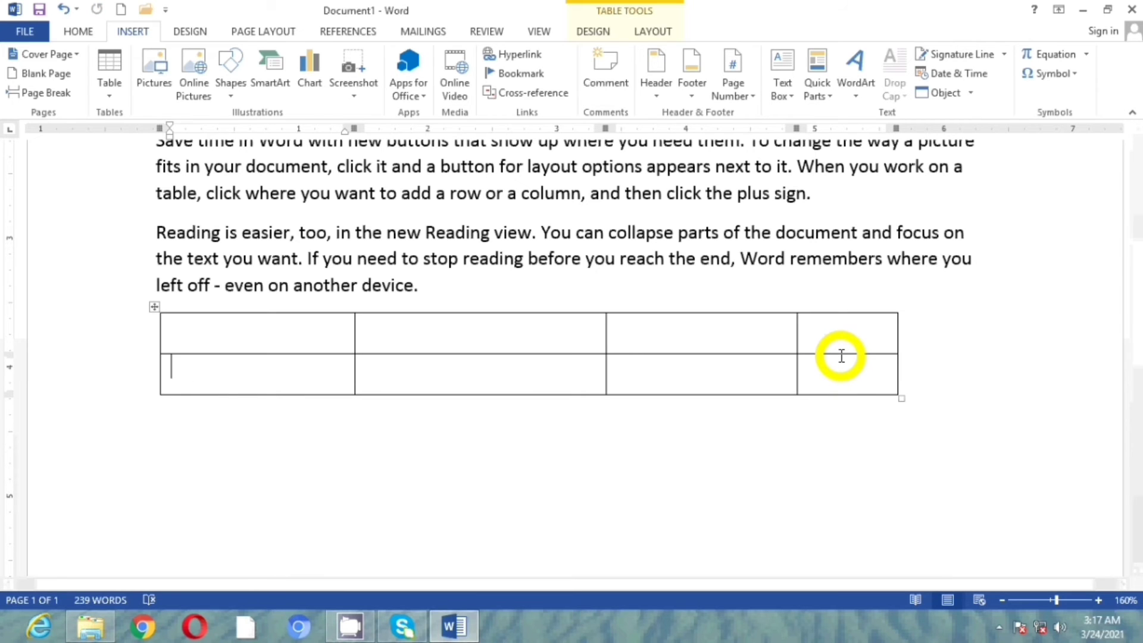
{"action": "left_click", "coordinate": [843, 365]}
{"action": "key", "text": "Tab"}
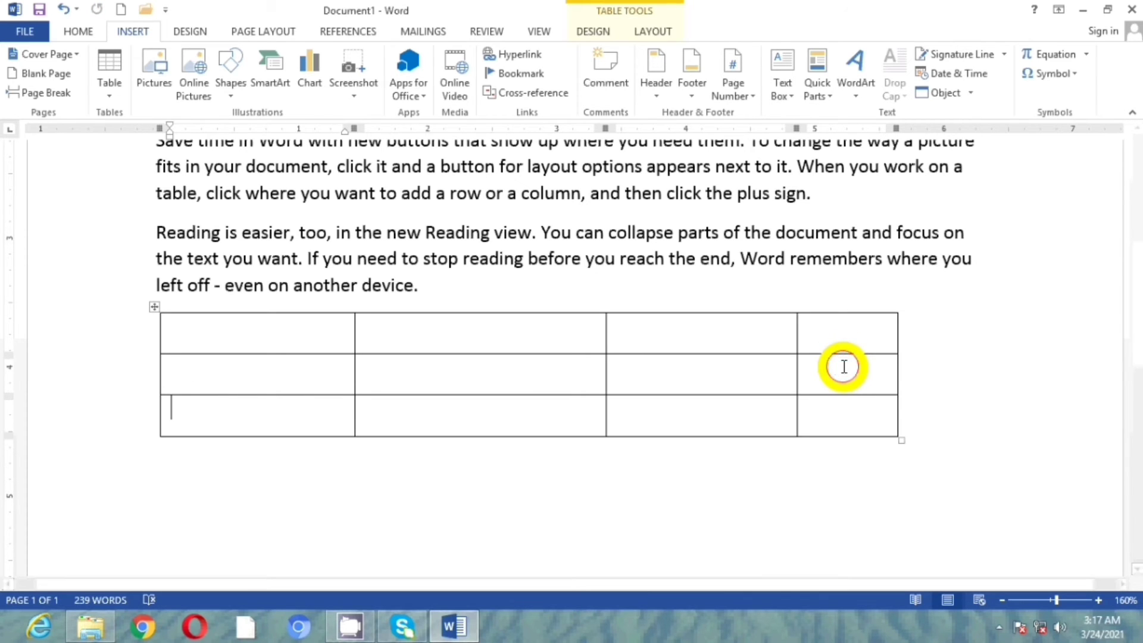
{"action": "left_click", "coordinate": [858, 415]}
{"action": "key", "text": "Tab"}
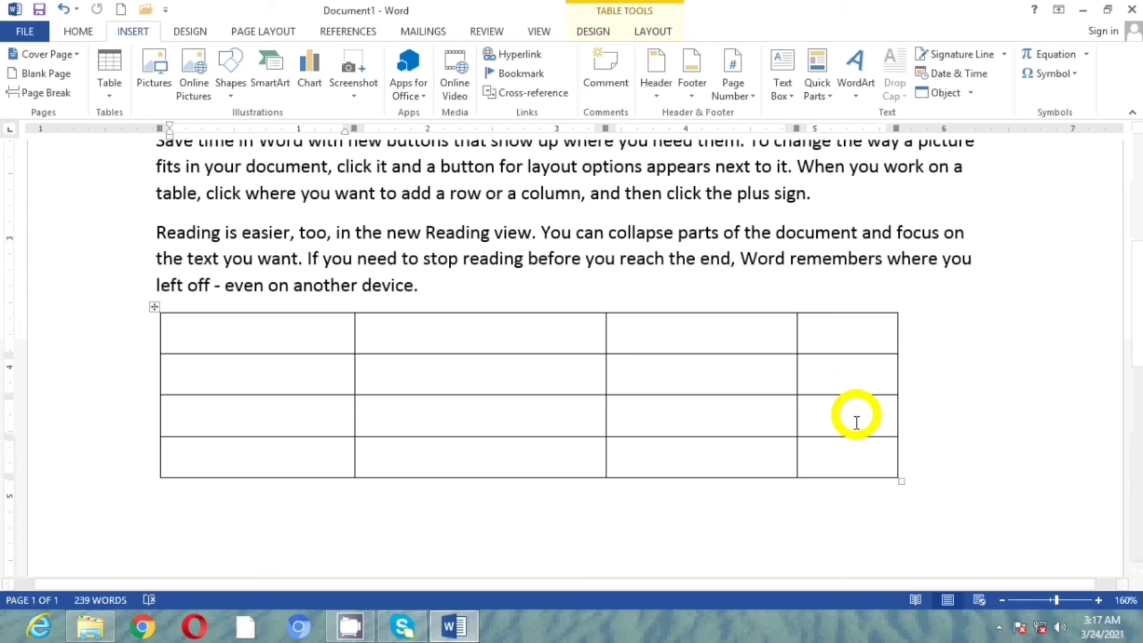
{"action": "left_click", "coordinate": [854, 454]}
{"action": "key", "text": "Tab"}
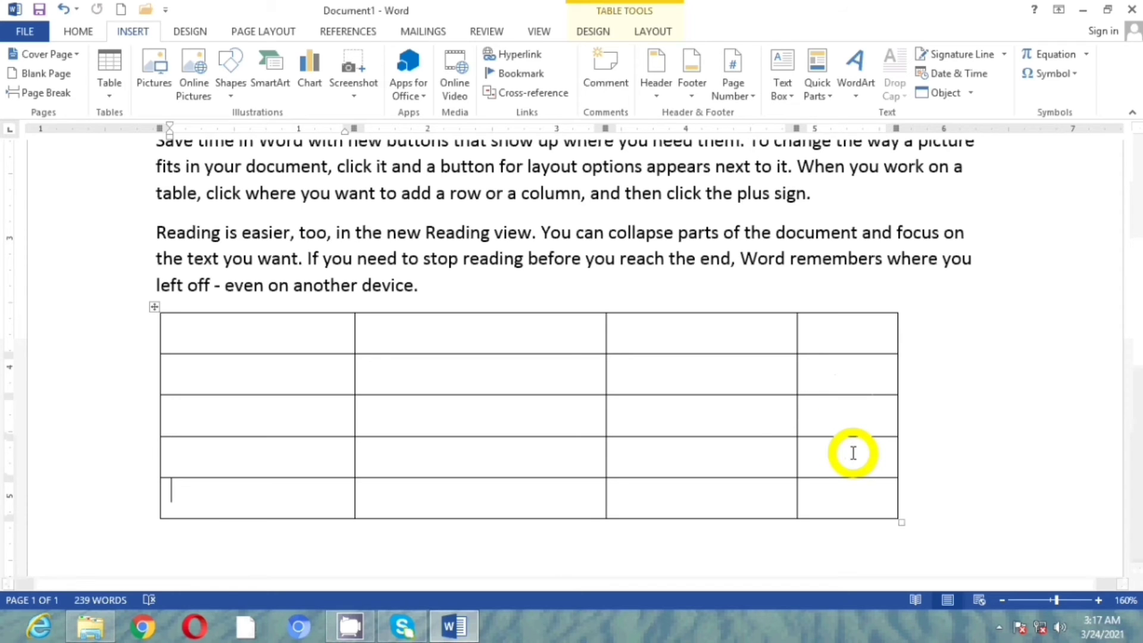
- Fill the table's first three columns with headings SNO, NAME and CLASS, serial numbers 1 to 3, three first names and class X
{"action": "left_click", "coordinate": [277, 330]}
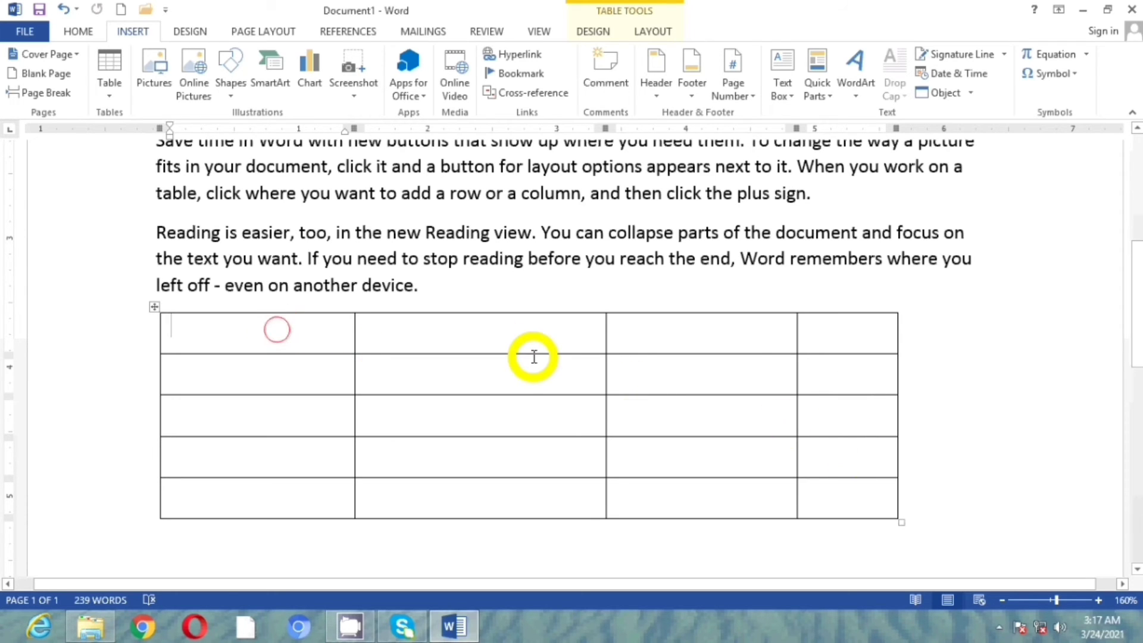
{"action": "type", "text": "SNO"}
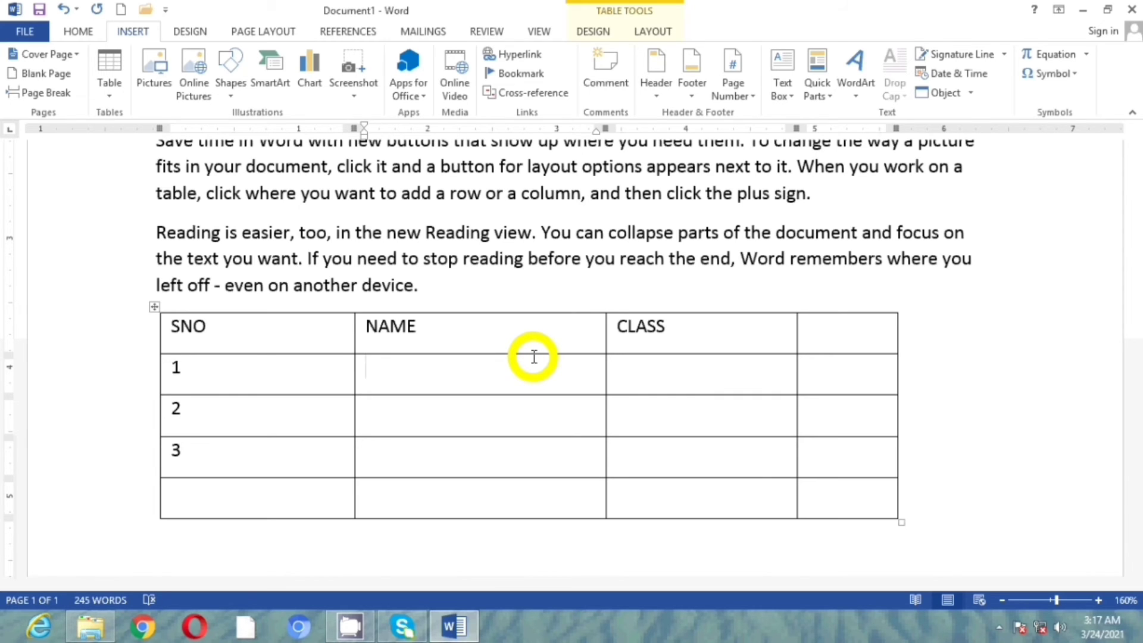
{"action": "type", "text": "CKY"}
{"action": "key", "text": "Down"}
{"action": "type", "text": "VICKY"}
{"action": "key", "text": "Down"}
{"action": "type", "text": "MONU"}
{"action": "key", "text": "Tab"}
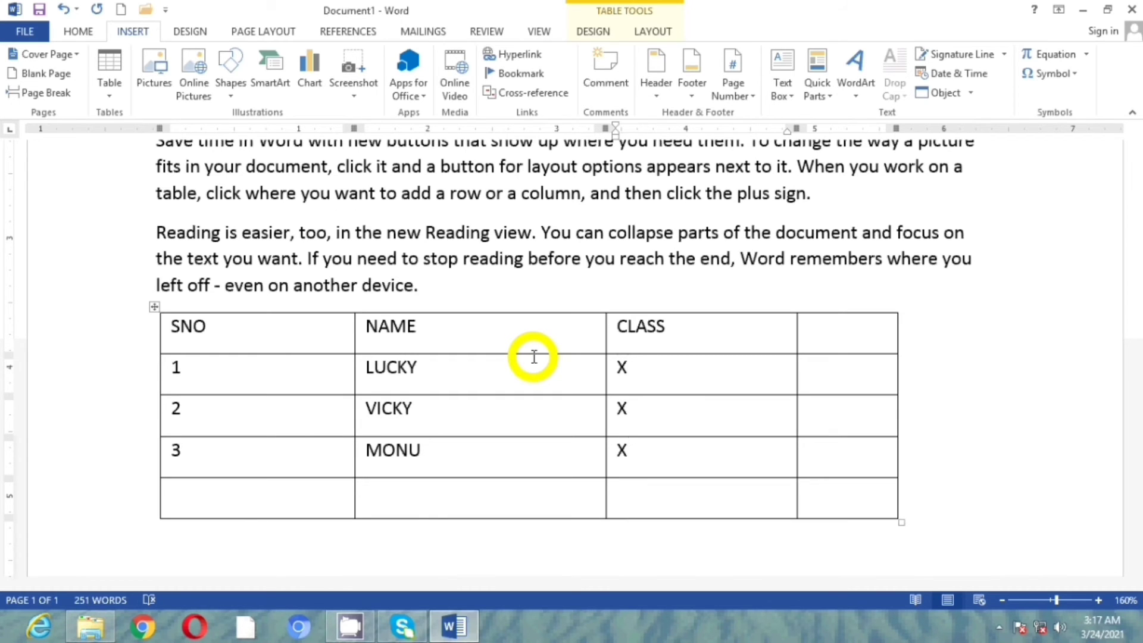
{"action": "left_click", "coordinate": [850, 330]}
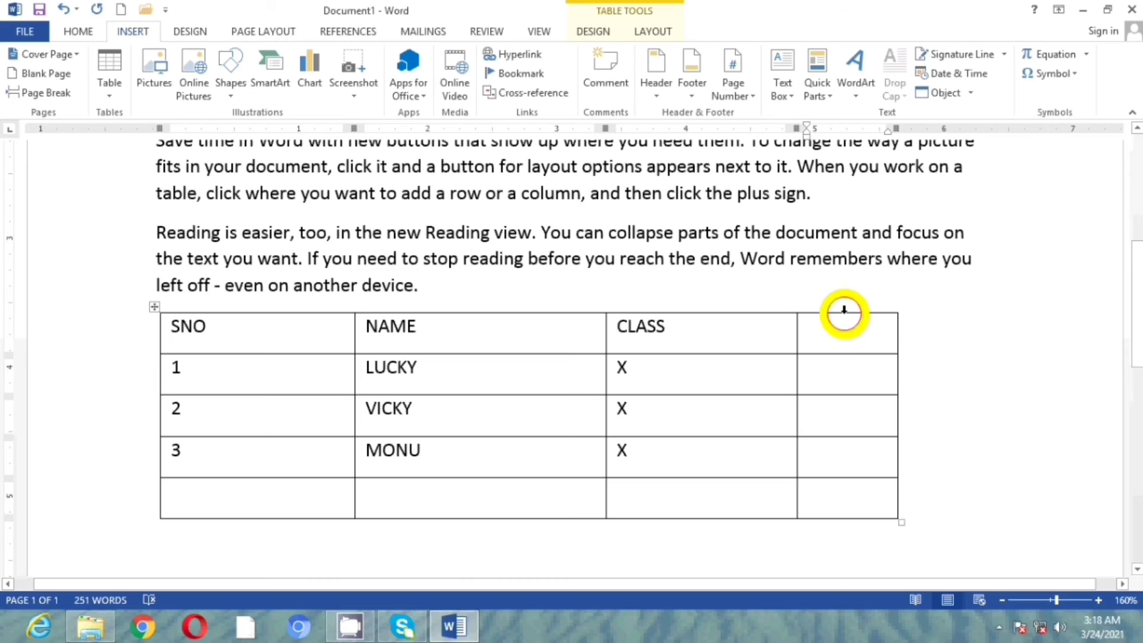
{"action": "left_click", "coordinate": [844, 309]}
{"action": "right_click", "coordinate": [841, 339]}
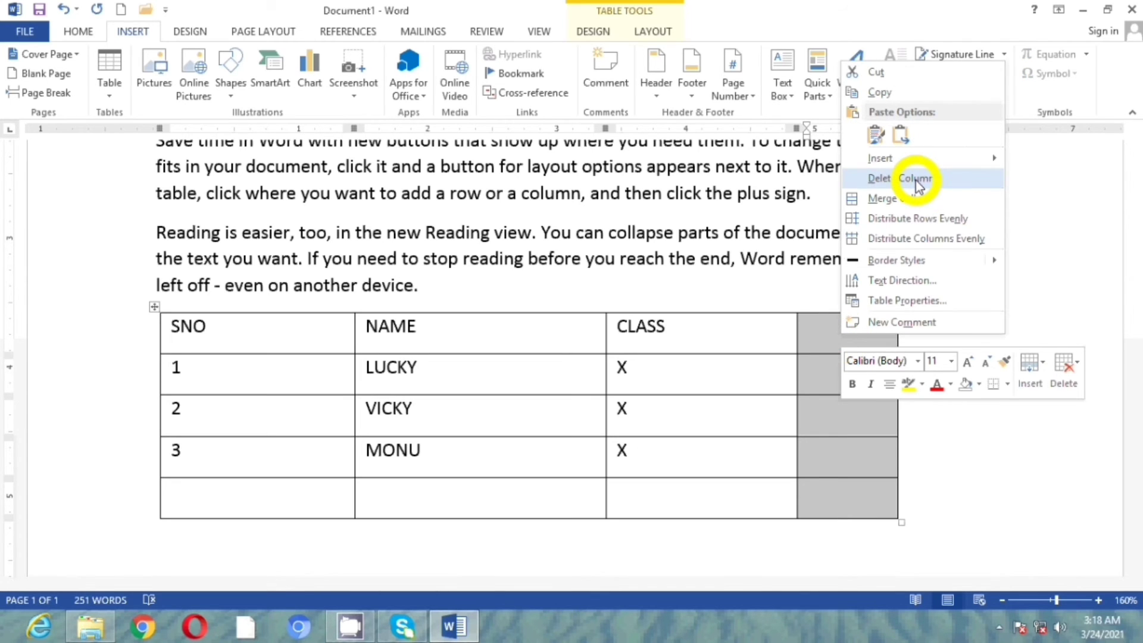
{"action": "left_click", "coordinate": [832, 376]}
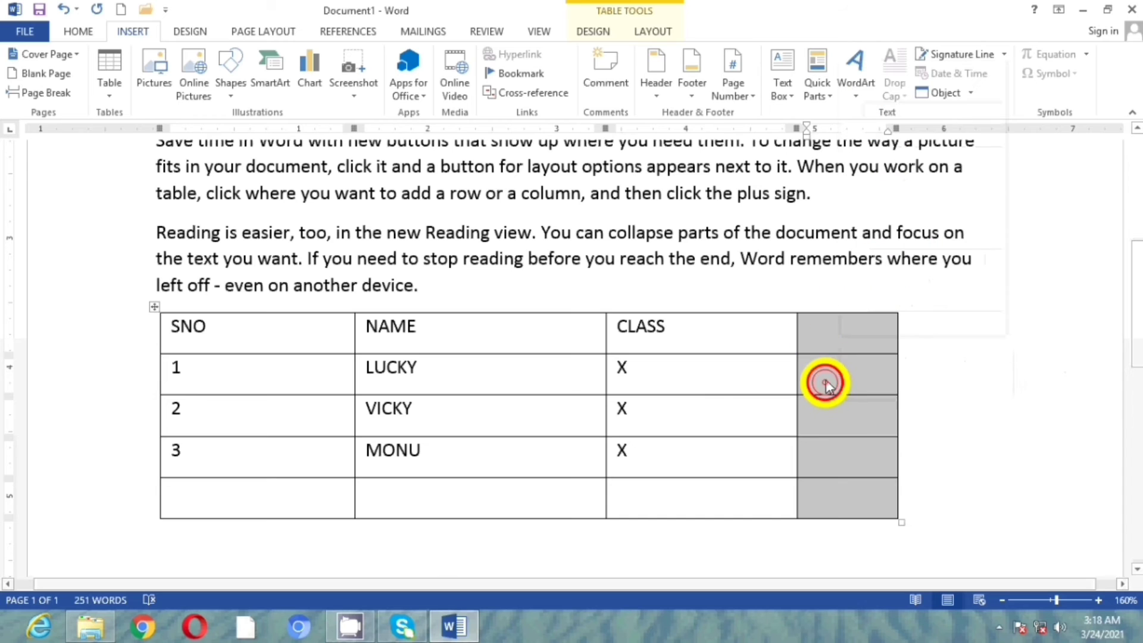
- Magnify the screen and delete the table's empty fourth column with the Delete entire column option
{"action": "left_click", "coordinate": [835, 376]}
{"action": "right_click", "coordinate": [834, 377]}
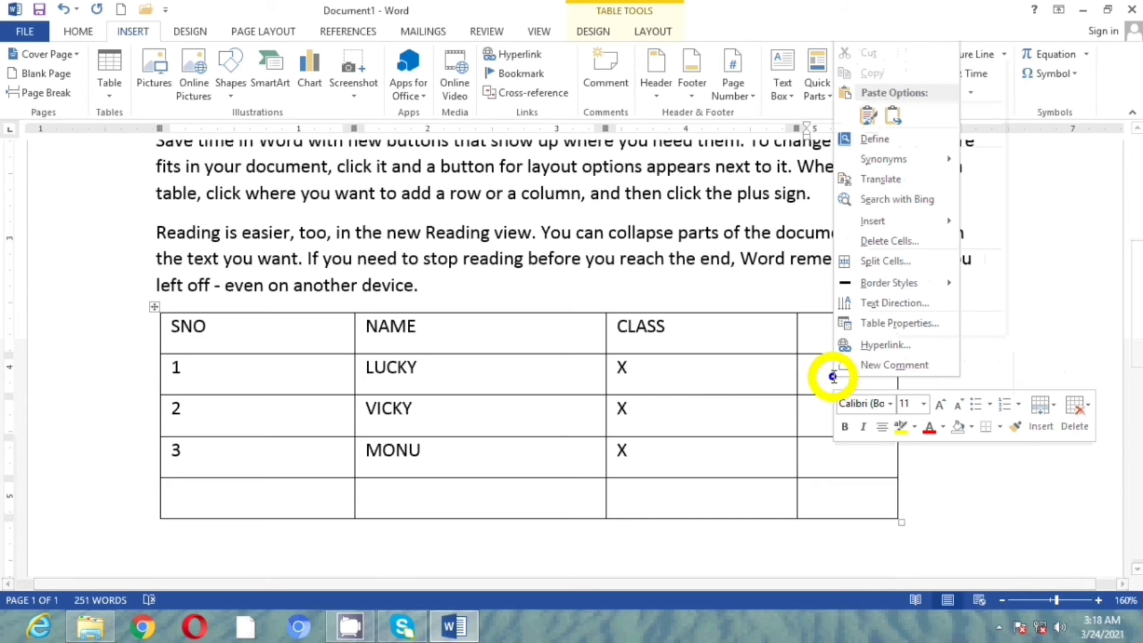
{"action": "left_click", "coordinate": [901, 245]}
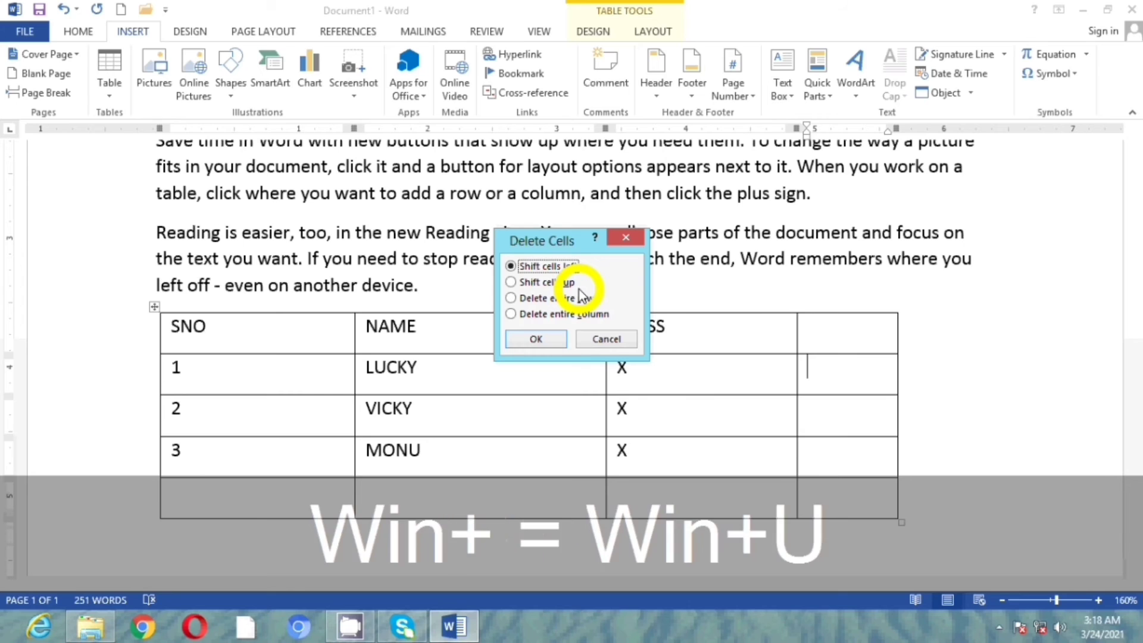
{"action": "key", "text": "super+equal"}
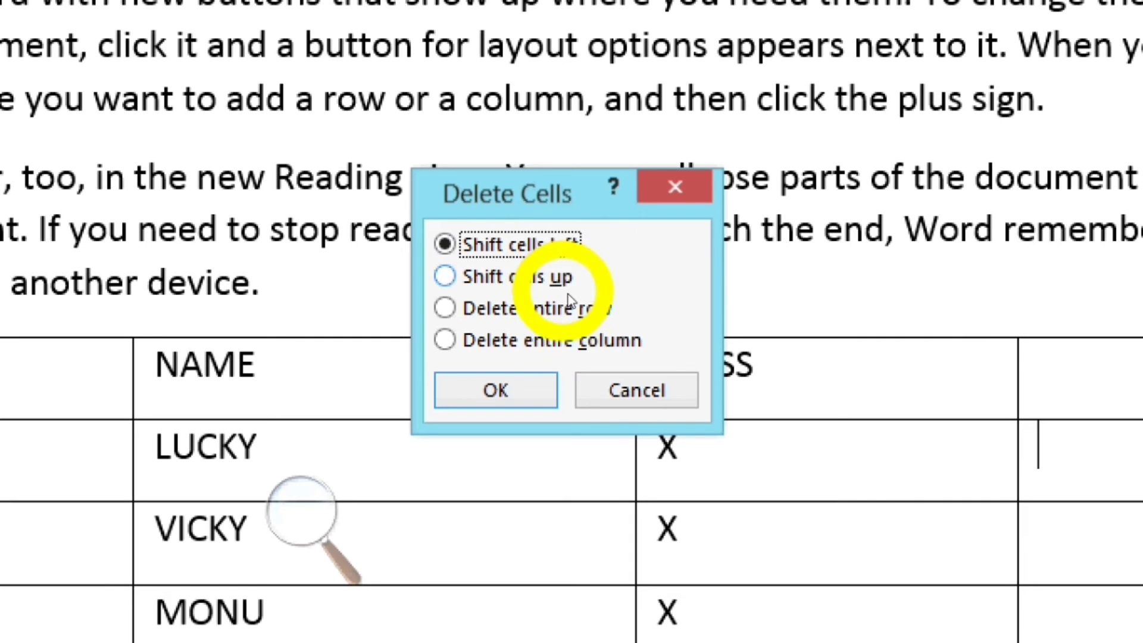
{"action": "left_click", "coordinate": [554, 341]}
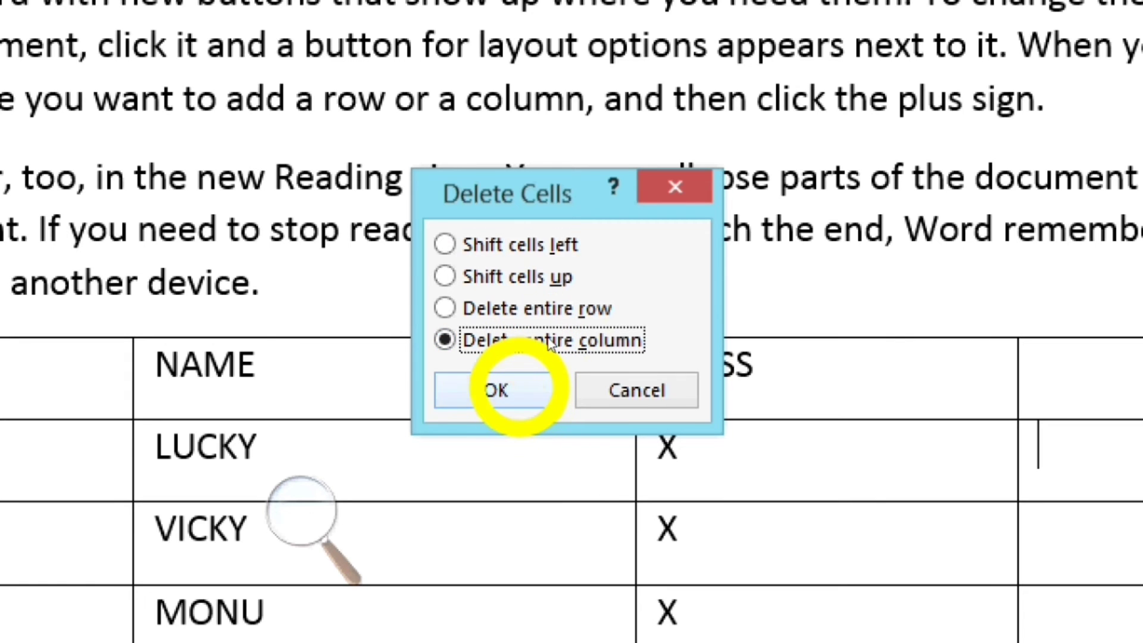
{"action": "left_click", "coordinate": [506, 390]}
- Delete the empty last row of the table and turn off the screen magnifier
{"action": "scroll", "coordinate": [662, 335], "scroll_direction": "down", "scroll_amount": 5}
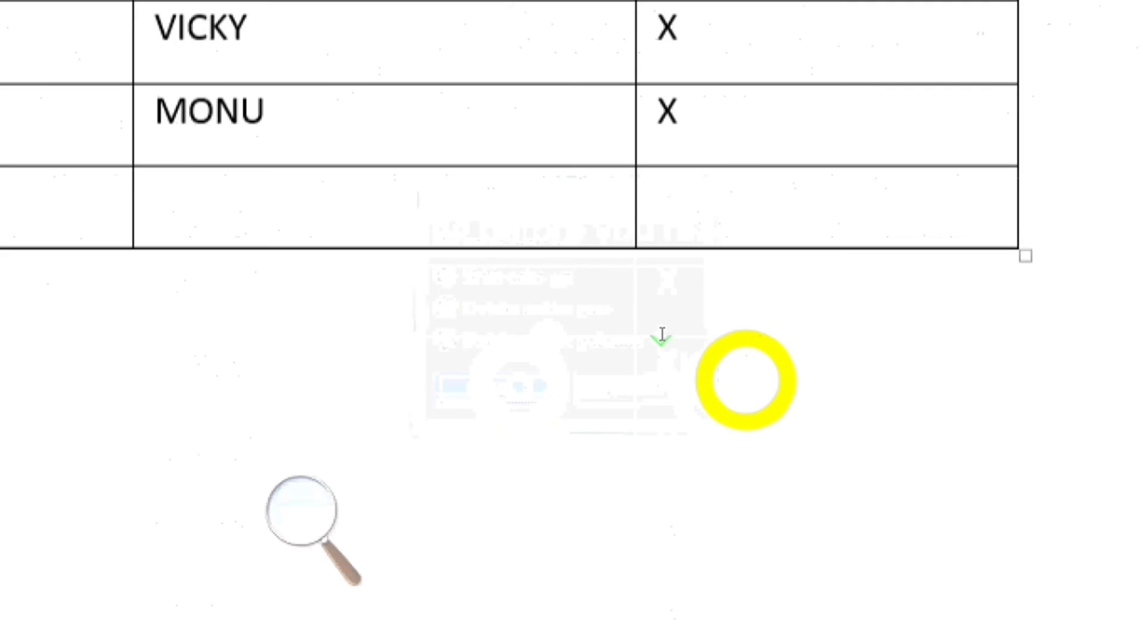
{"action": "scroll", "coordinate": [662, 335], "scroll_direction": "up", "scroll_amount": 3}
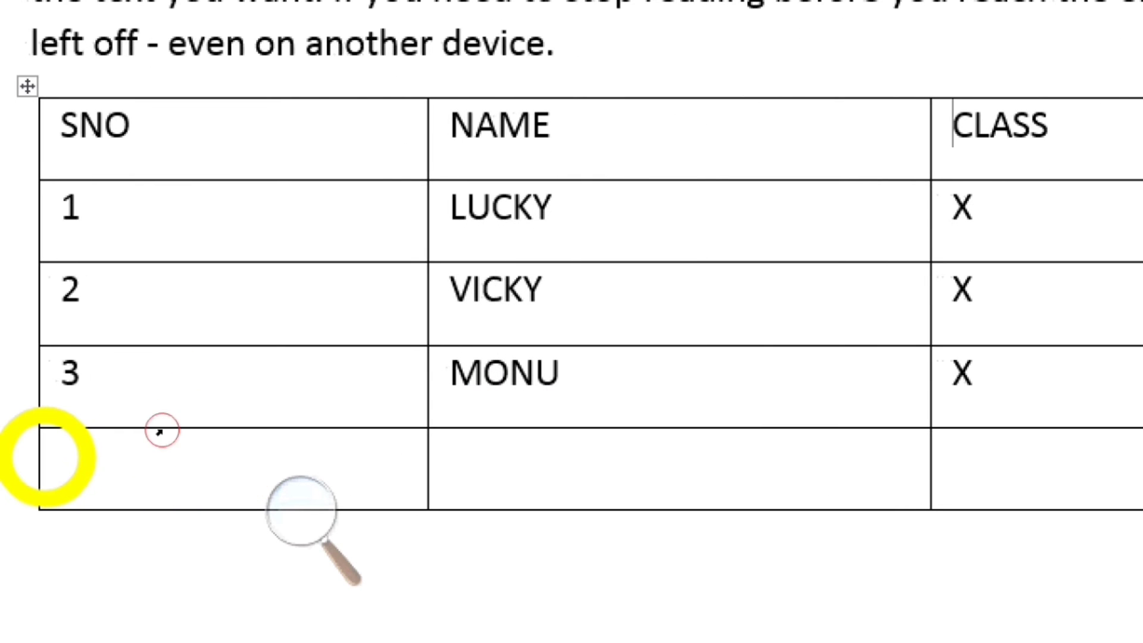
{"action": "left_click", "coordinate": [45, 456]}
{"action": "left_click", "coordinate": [24, 459]}
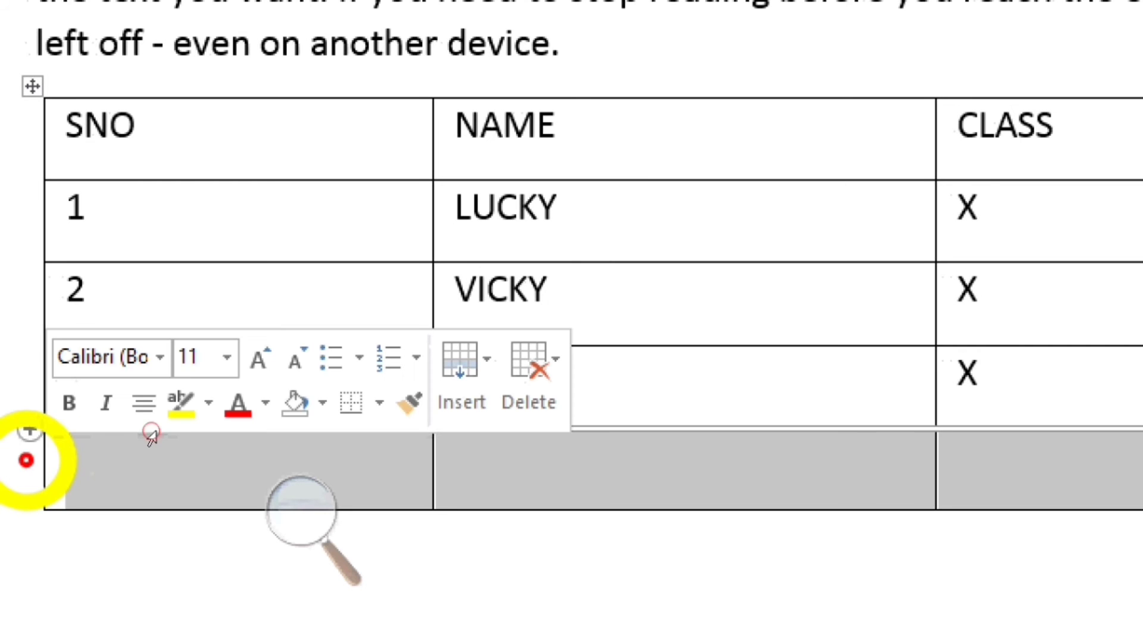
{"action": "right_click", "coordinate": [145, 458]}
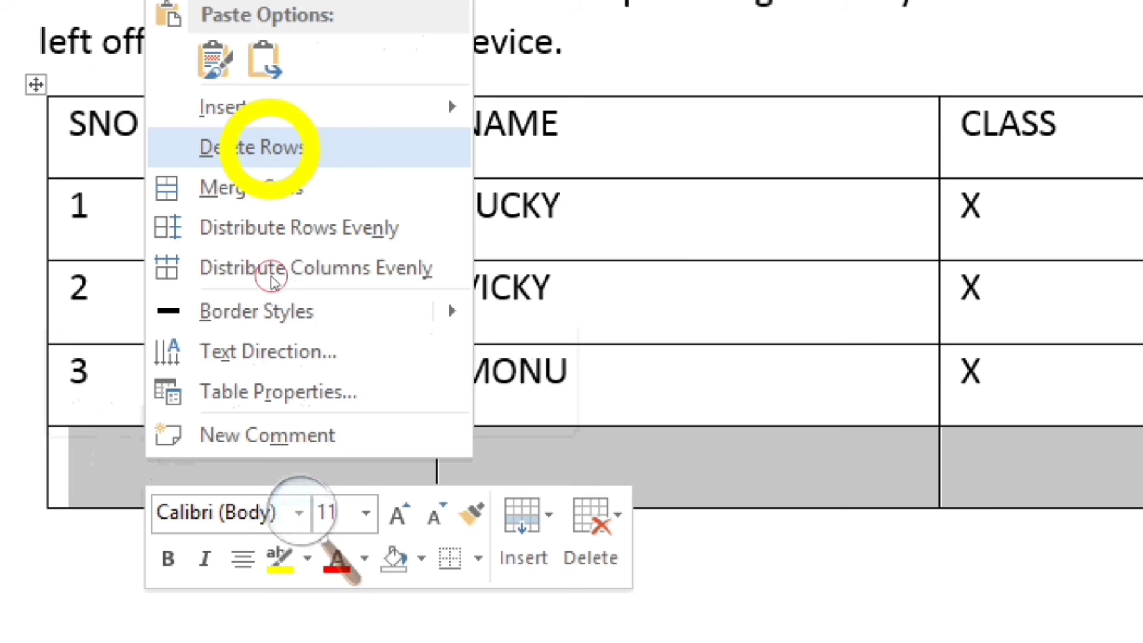
{"action": "left_click", "coordinate": [270, 147]}
{"action": "scroll", "coordinate": [562, 286], "scroll_direction": "up", "scroll_amount": 1}
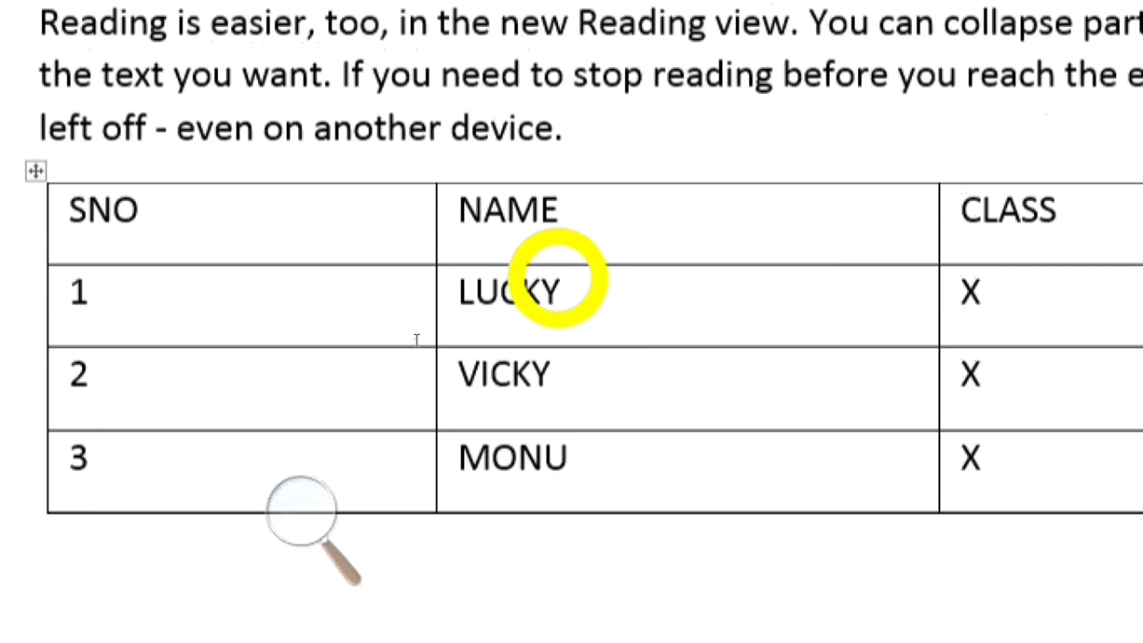
{"action": "scroll", "coordinate": [558, 278], "scroll_direction": "up", "scroll_amount": 1}
{"action": "key", "text": "super+Escape"}
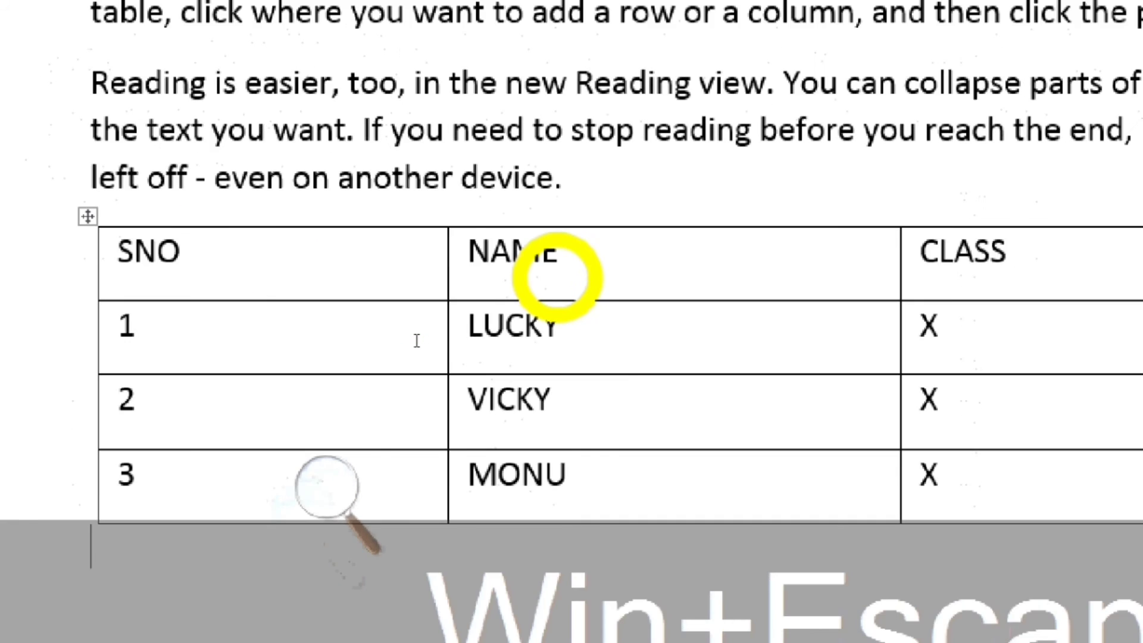
{"action": "key", "text": "super+u"}
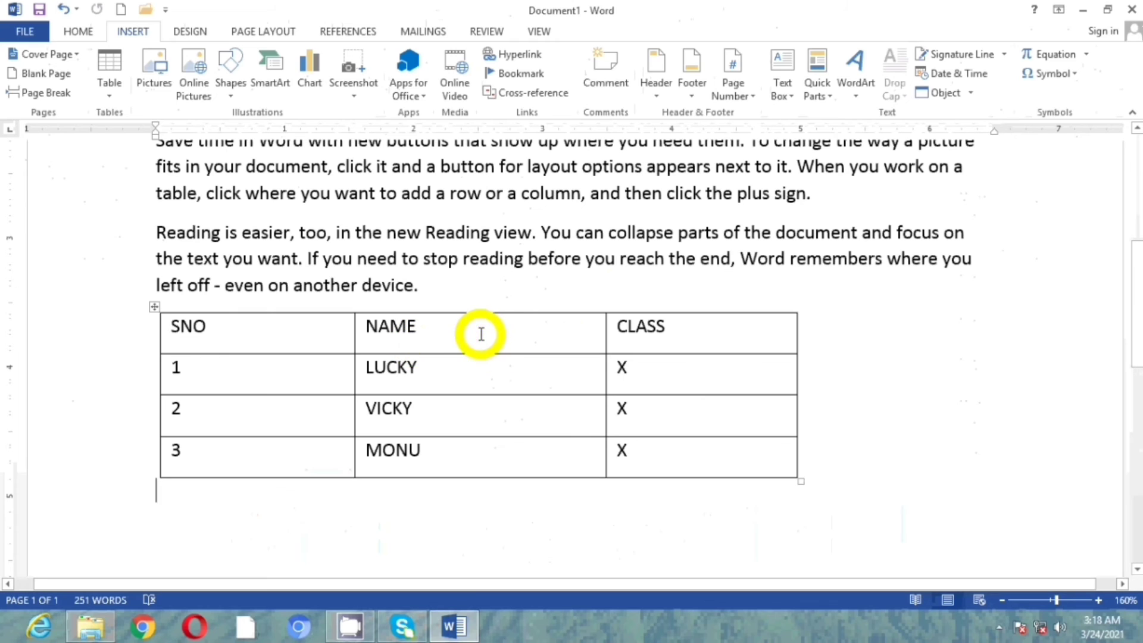
- Insert an empty column to the left of the CLASS column with Insert Columns to the Left
{"action": "left_click", "coordinate": [647, 313]}
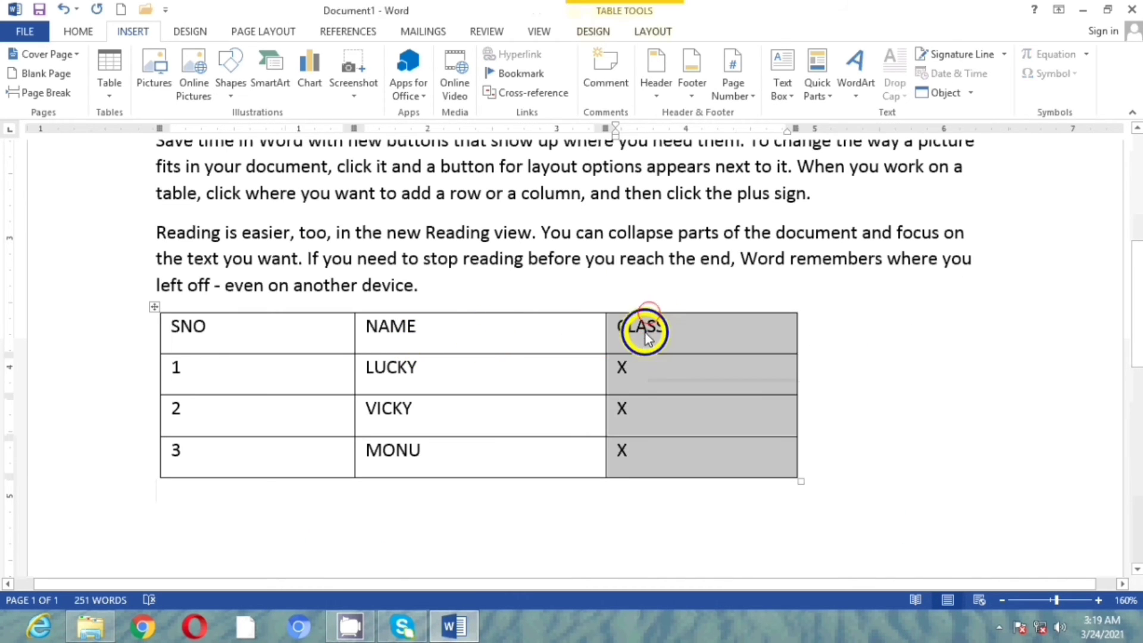
{"action": "right_click", "coordinate": [646, 334]}
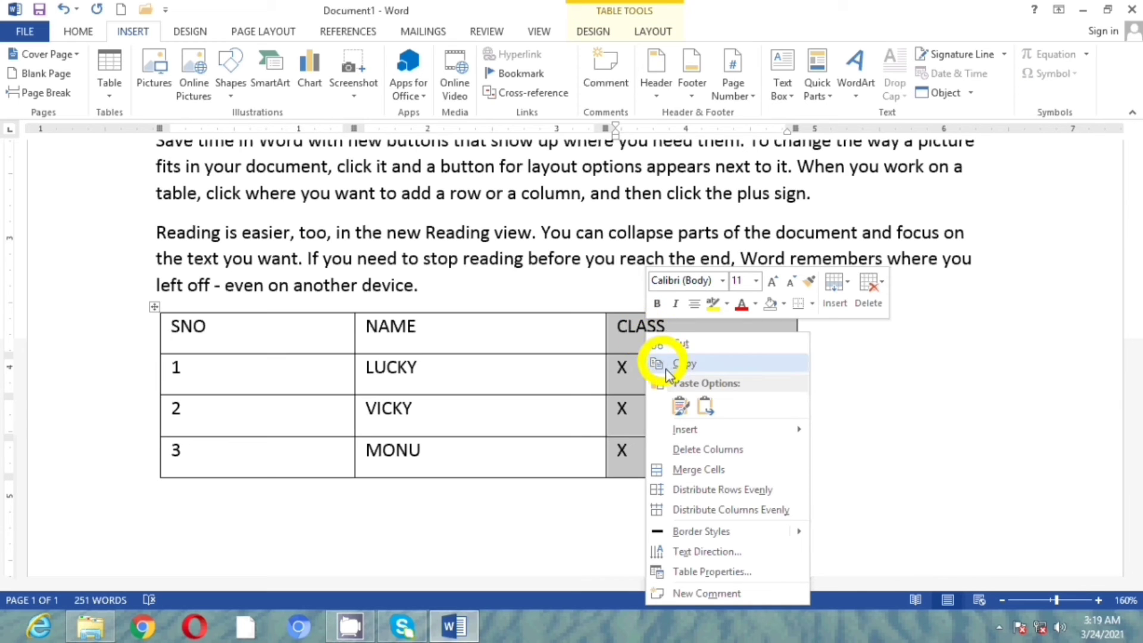
{"action": "mouse_move", "coordinate": [747, 433]}
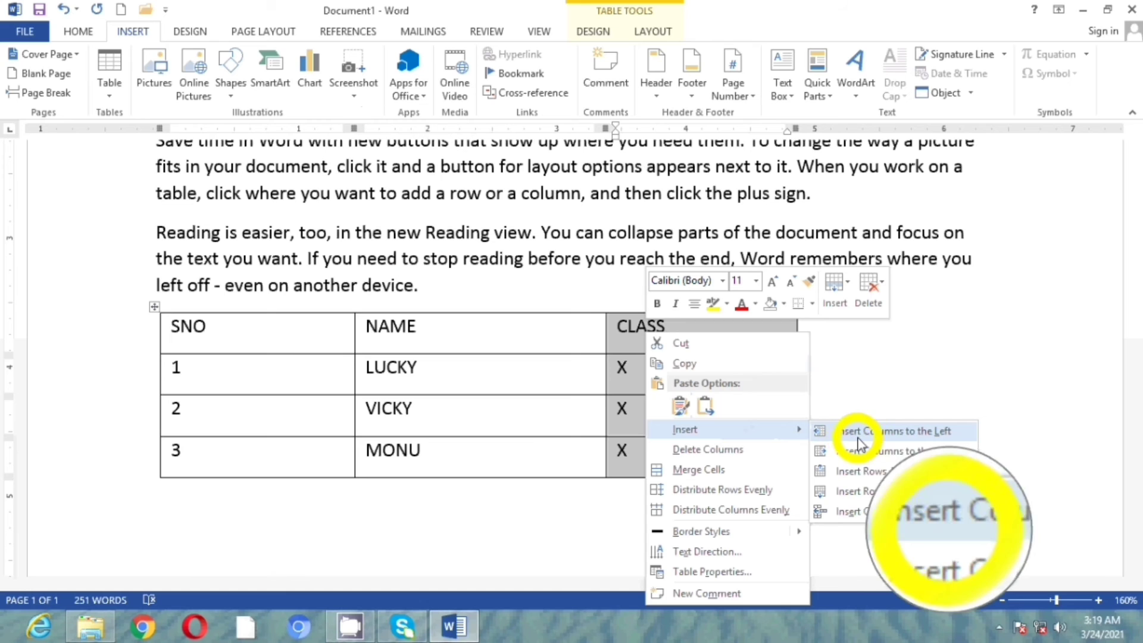
{"action": "left_click", "coordinate": [917, 432]}
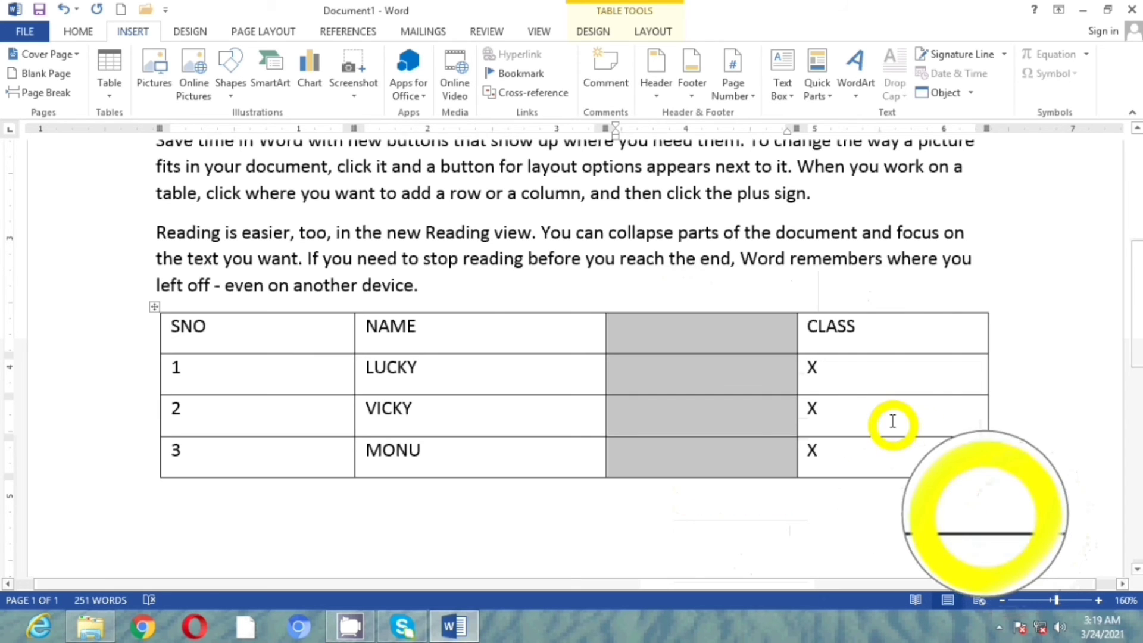
{"action": "left_click", "coordinate": [665, 332]}
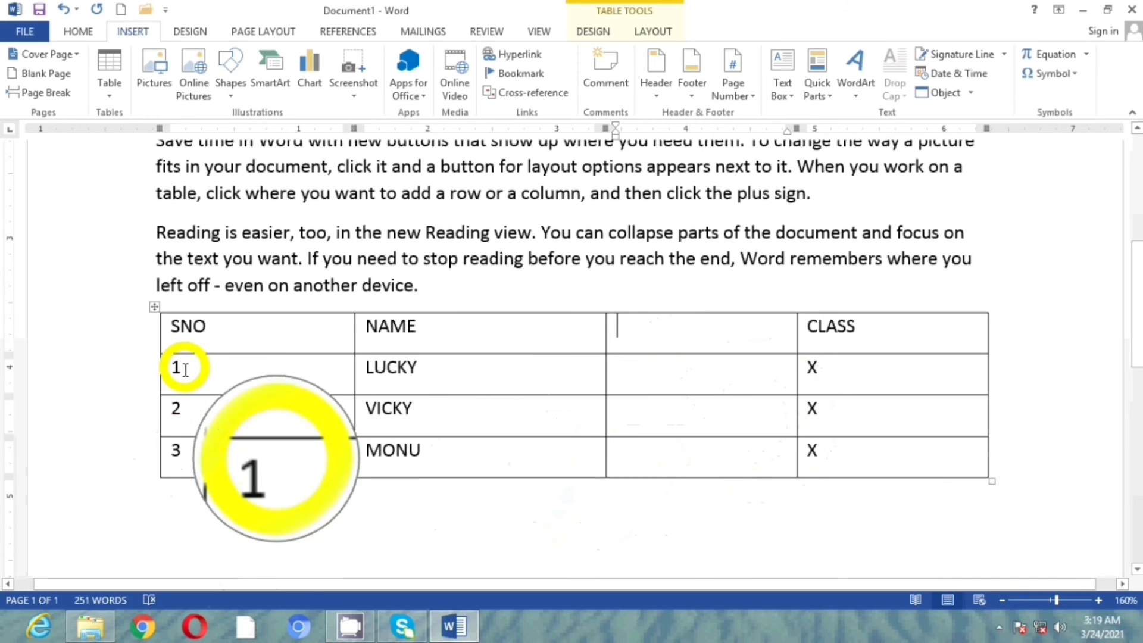
- Insert an empty row above the row with serial number 2 using Insert Rows Above
{"action": "left_click", "coordinate": [156, 415]}
{"action": "right_click", "coordinate": [253, 414]}
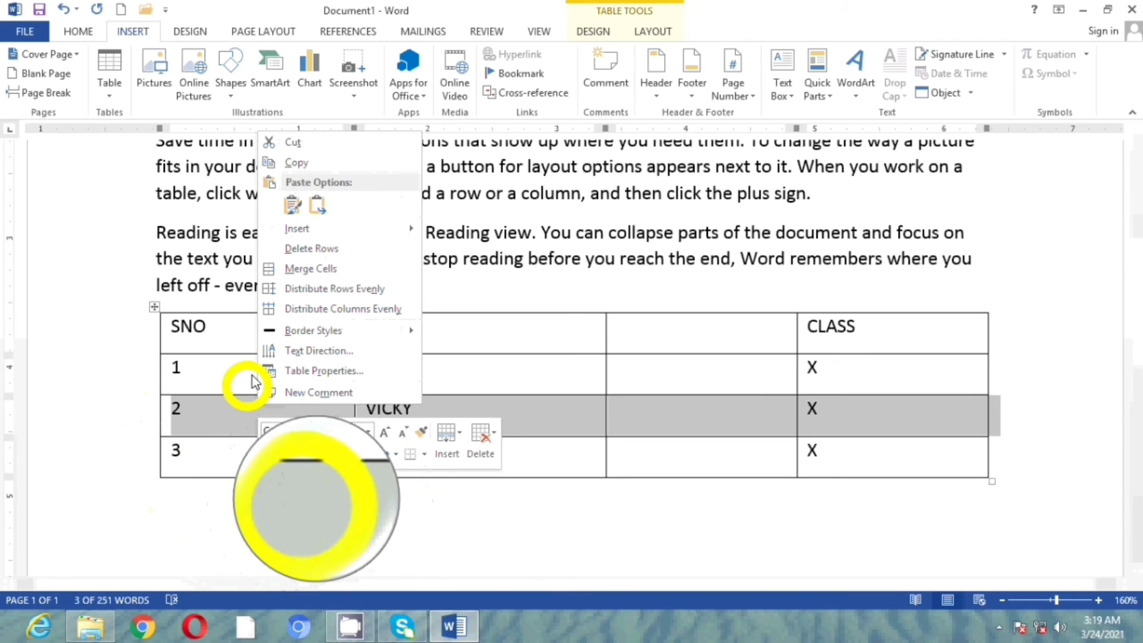
{"action": "left_click", "coordinate": [364, 232]}
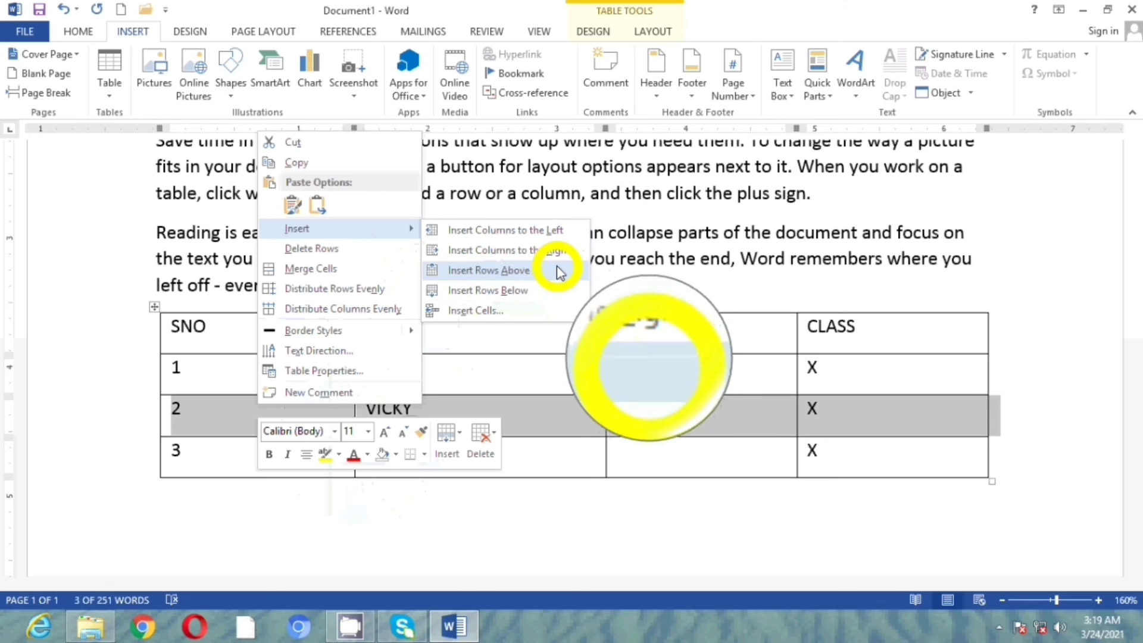
{"action": "left_click", "coordinate": [489, 271]}
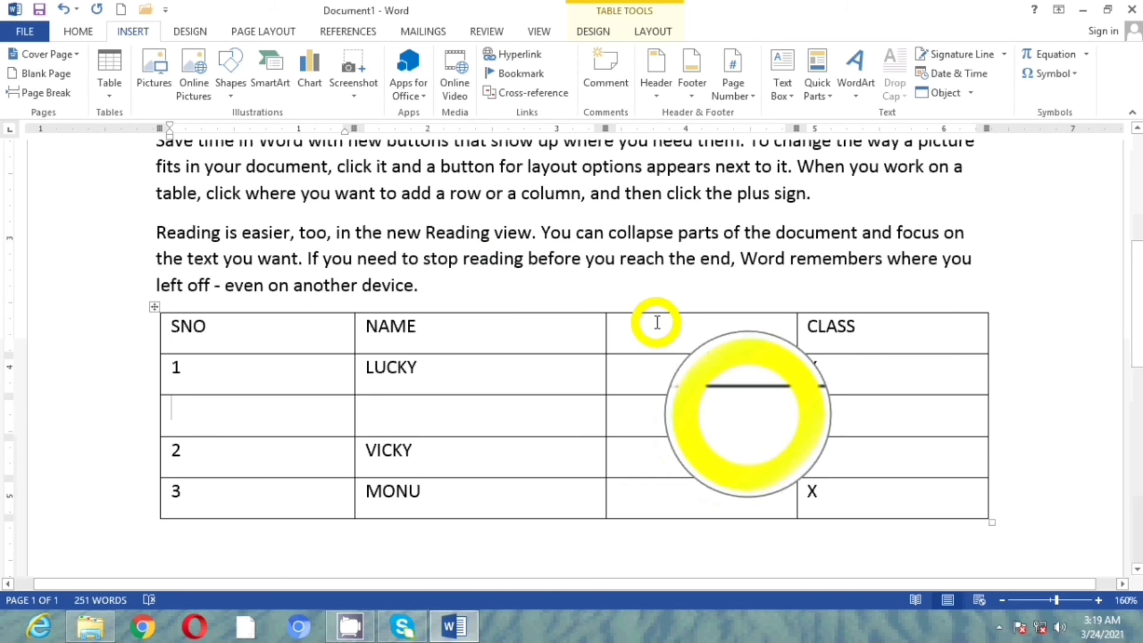
- Delete the empty column between the NAME and CLASS columns
{"action": "left_click", "coordinate": [661, 314]}
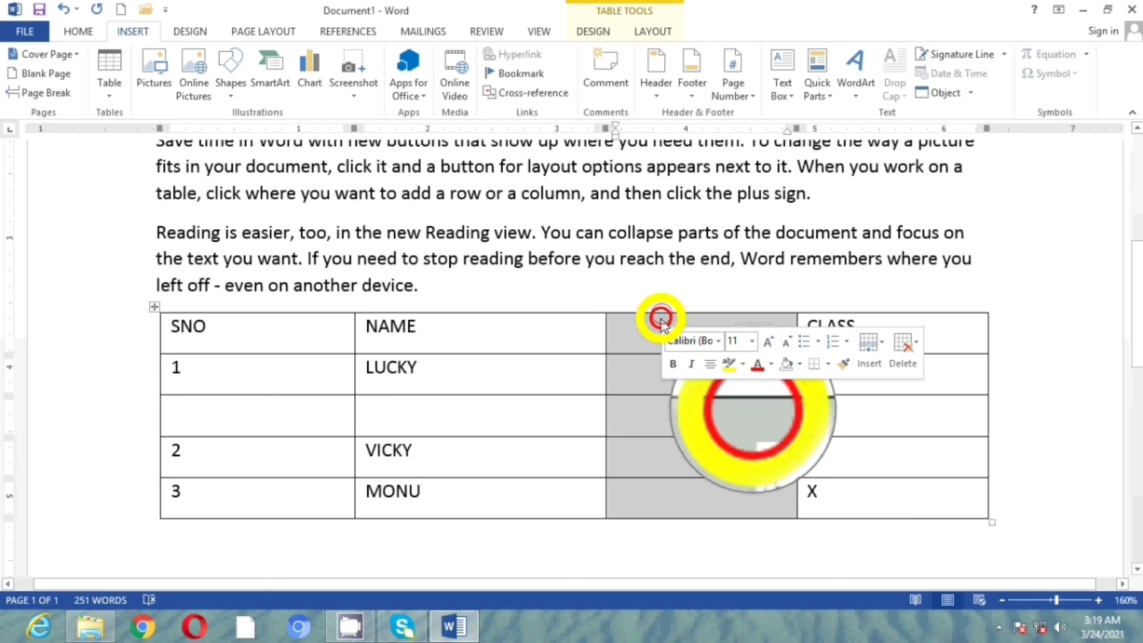
{"action": "right_click", "coordinate": [660, 319]}
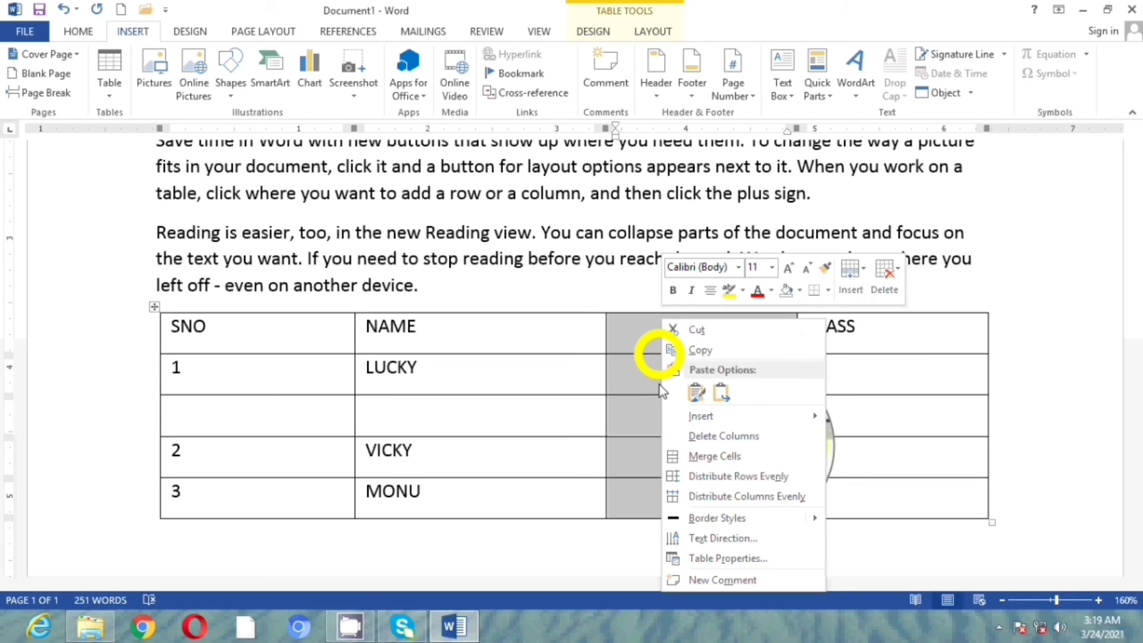
{"action": "left_click", "coordinate": [684, 440]}
{"action": "left_click", "coordinate": [566, 430]}
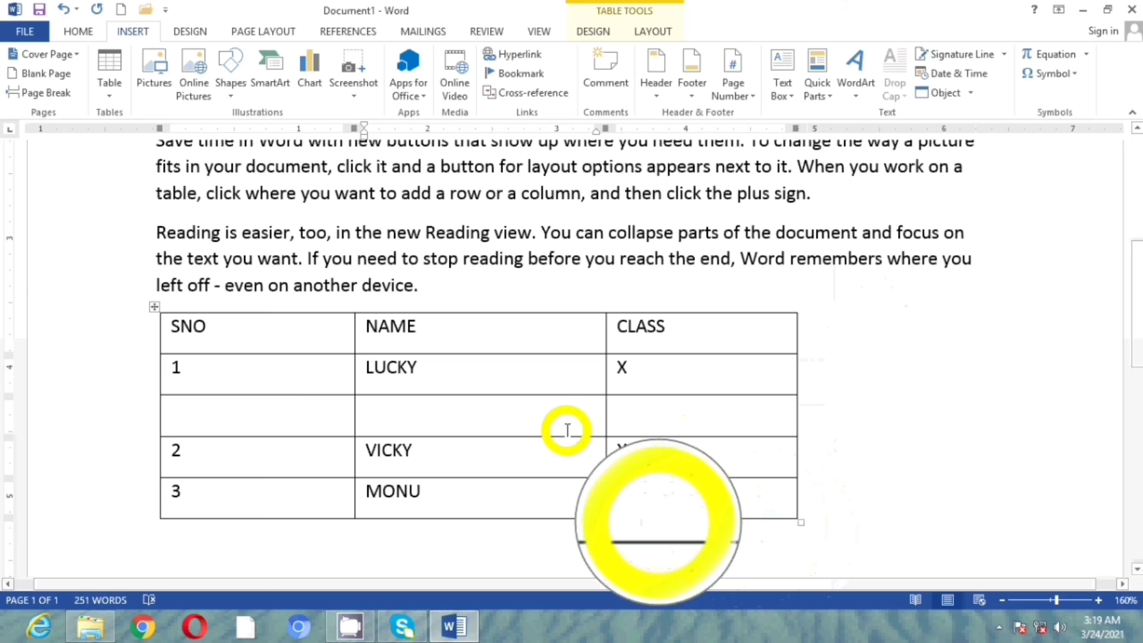
- Split the table above its empty row, check the cells of both parts, and undo the split
{"action": "left_click", "coordinate": [272, 421]}
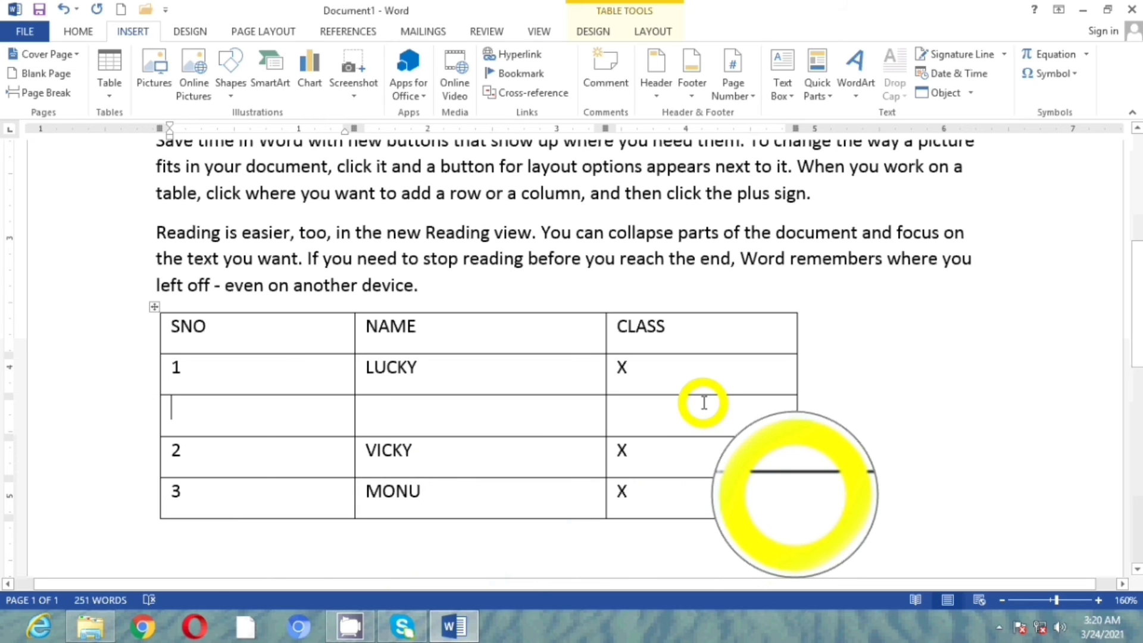
{"action": "key", "text": "ctrl+shift+Return"}
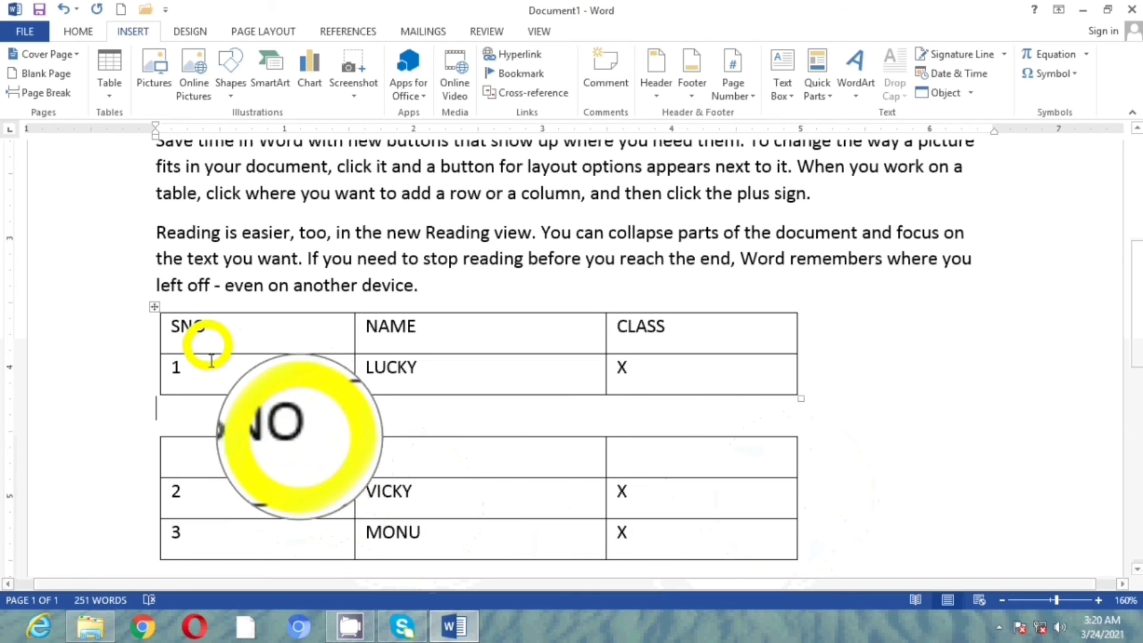
{"action": "left_click", "coordinate": [212, 384]}
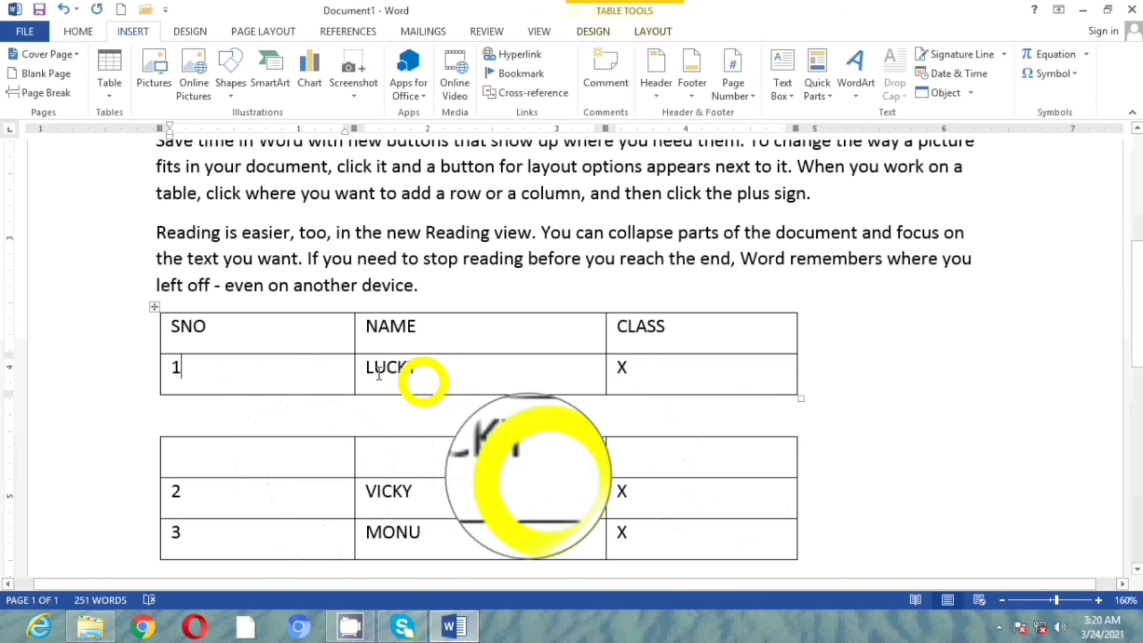
{"action": "left_click", "coordinate": [232, 466]}
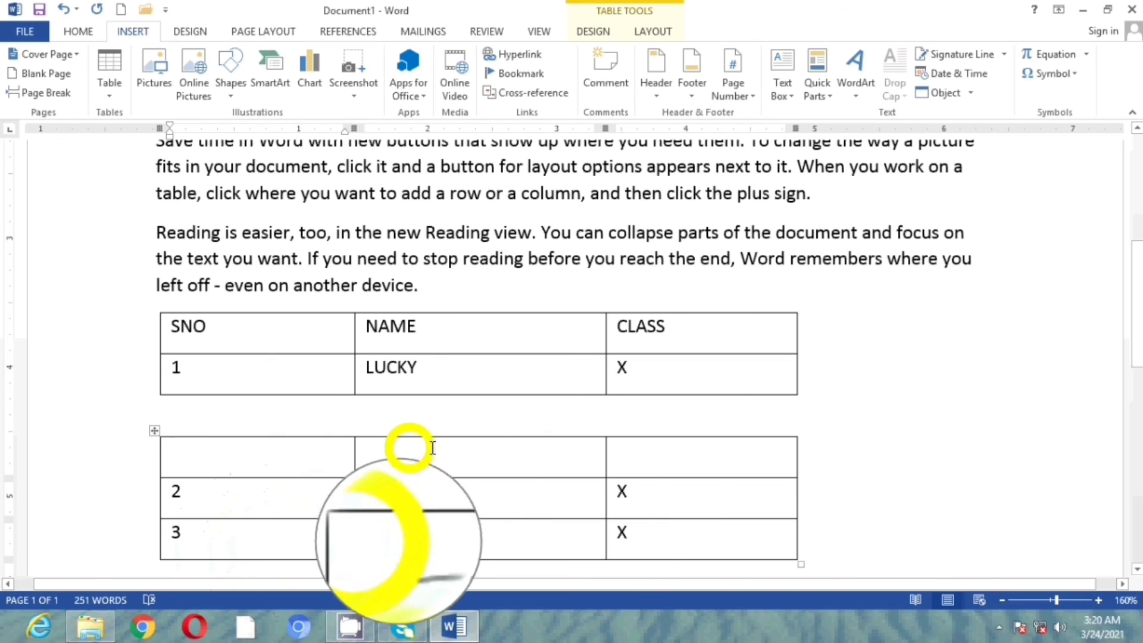
{"action": "left_click", "coordinate": [617, 461]}
{"action": "left_click", "coordinate": [457, 468]}
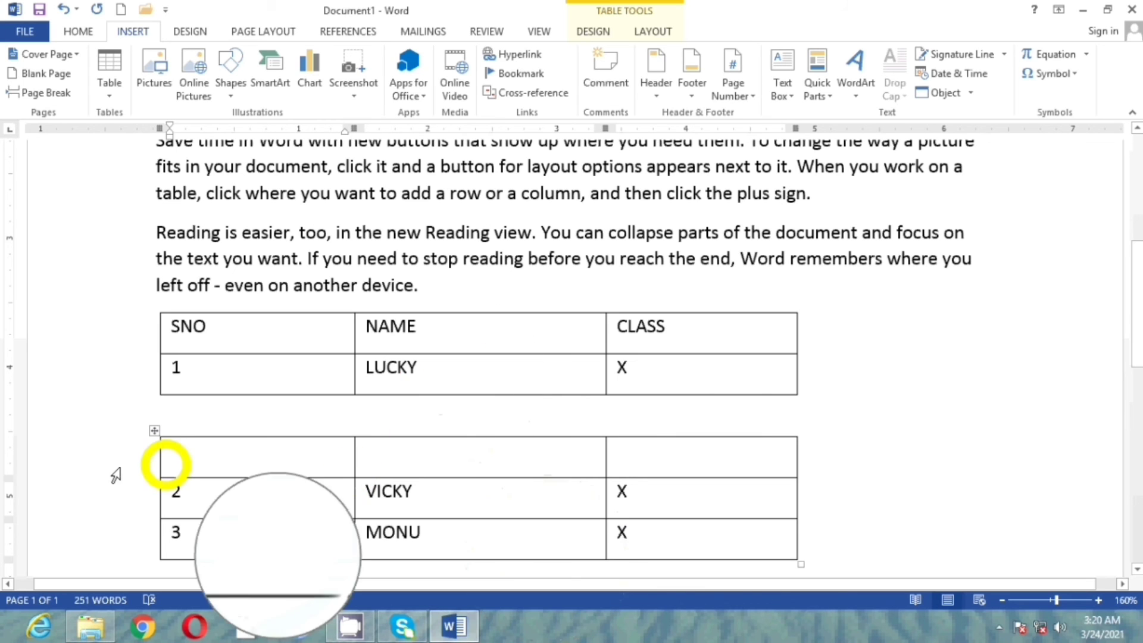
{"action": "mouse_move", "coordinate": [140, 476]}
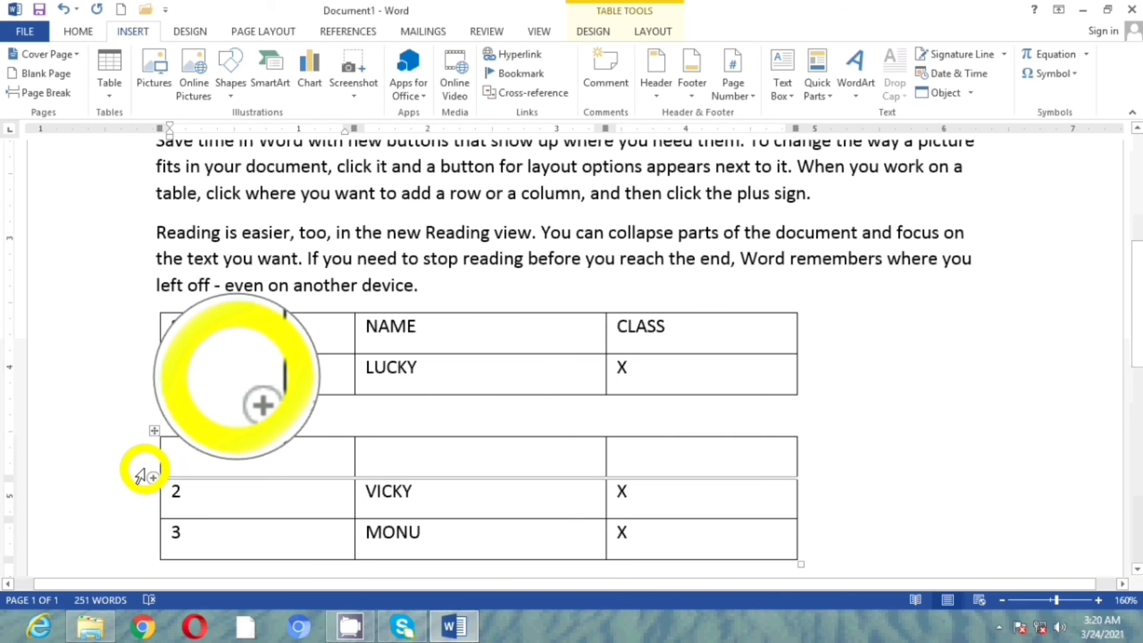
{"action": "key", "text": "ctrl+z"}
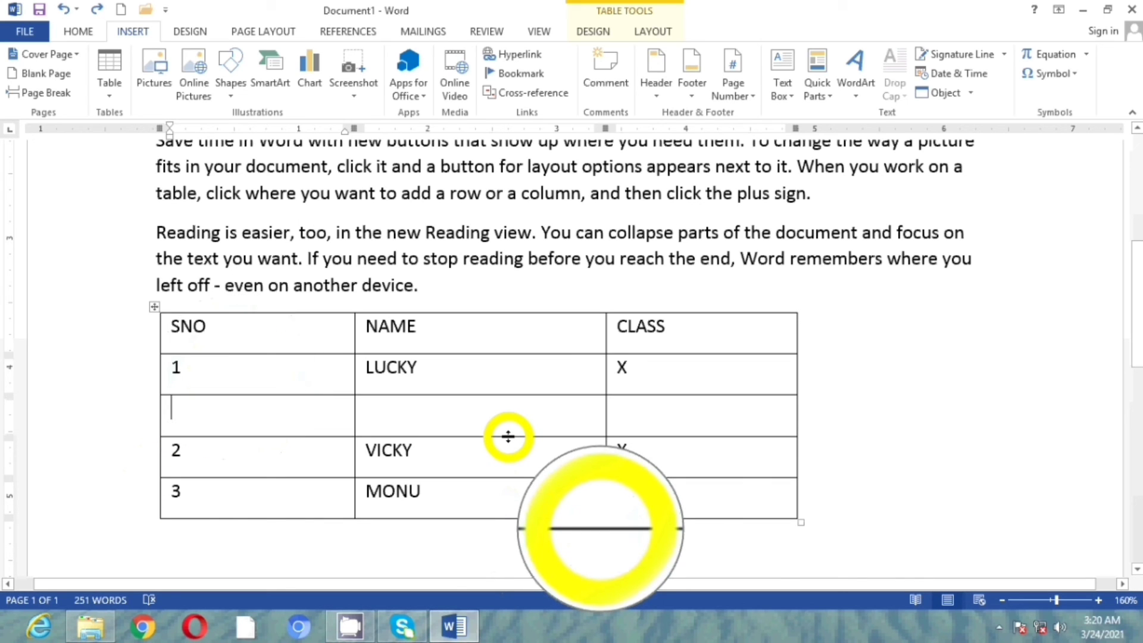
- Split the table again above the empty row and rejoin it by moving all rows of the lower table up
{"action": "key", "text": "ctrl+shift+Return"}
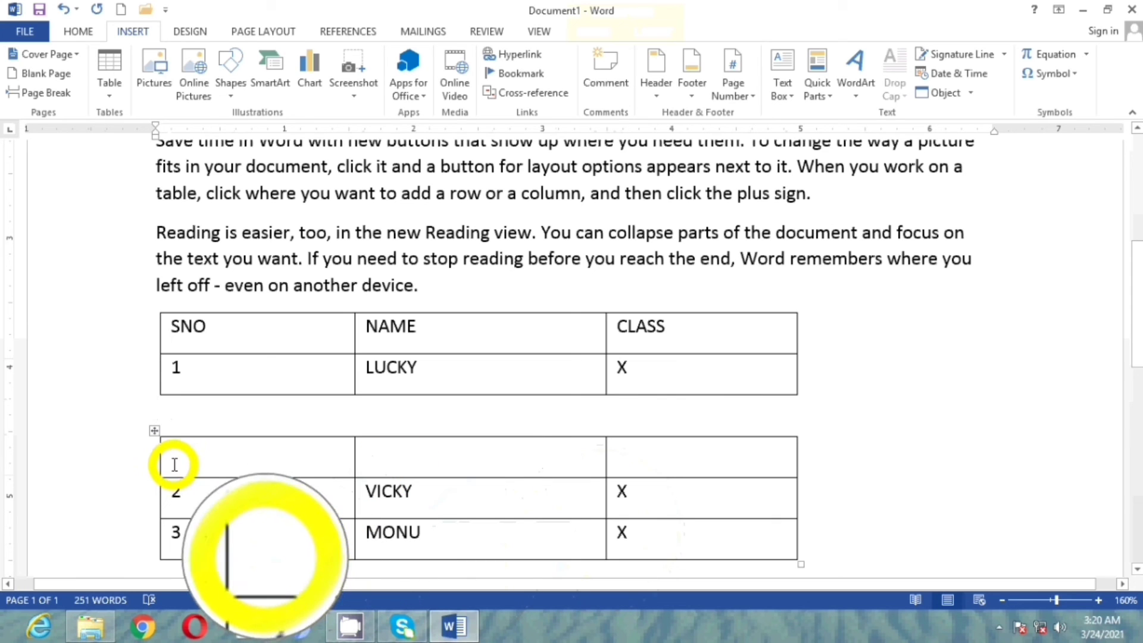
{"action": "left_click_drag", "start_coordinate": [176, 459], "coordinate": [598, 514]}
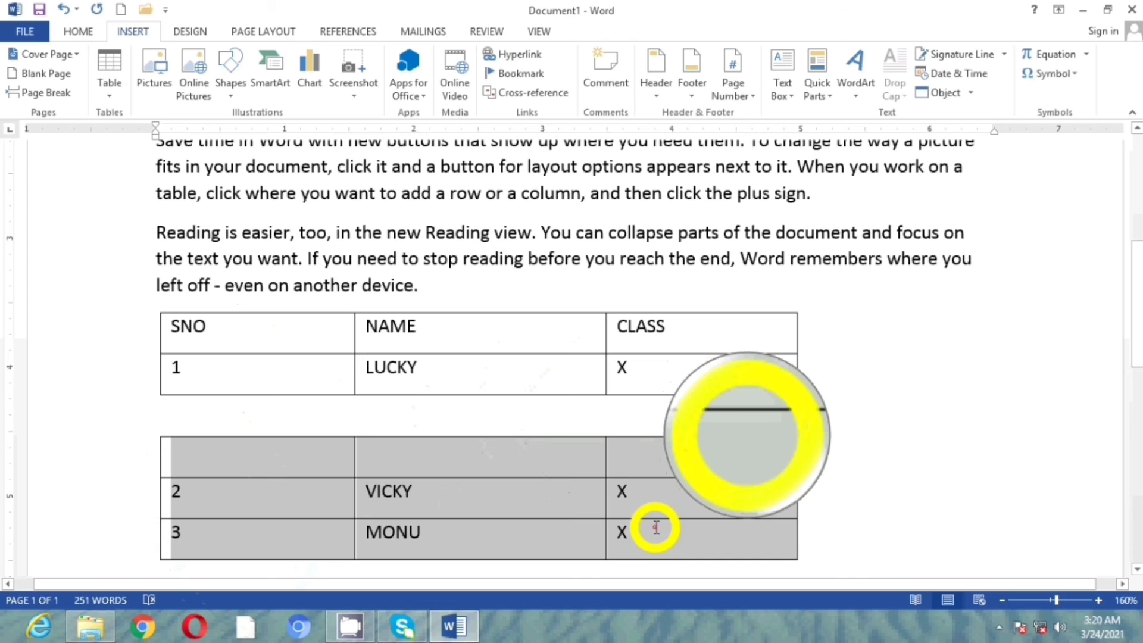
{"action": "left_click_drag", "start_coordinate": [655, 527], "coordinate": [656, 528]}
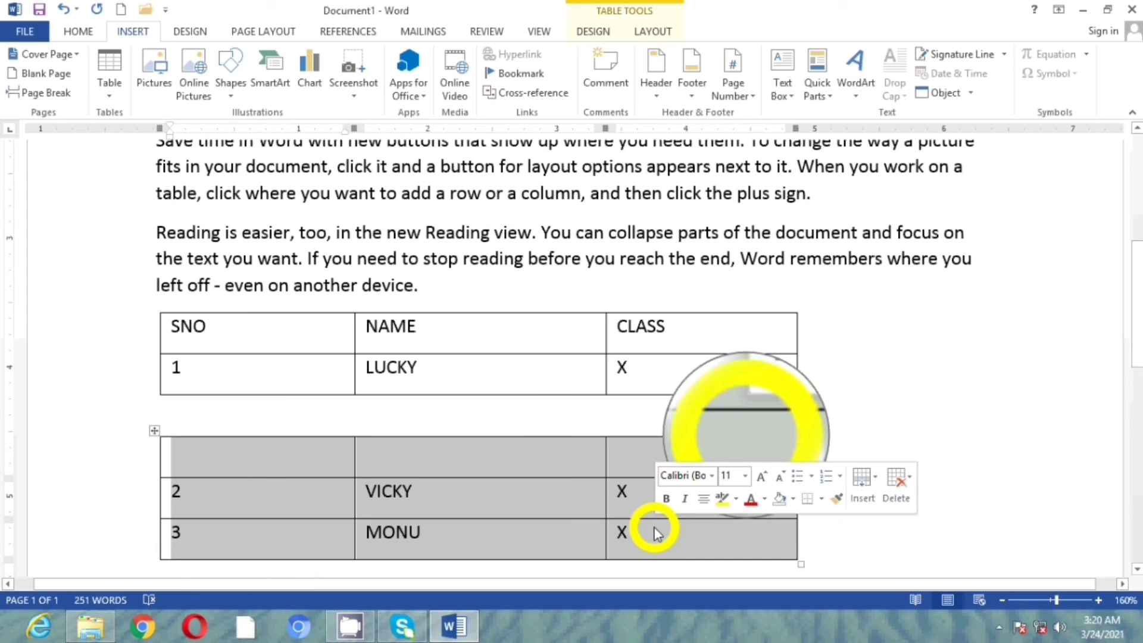
{"action": "key", "text": "alt"}
{"action": "key", "text": "alt+shift+Up"}
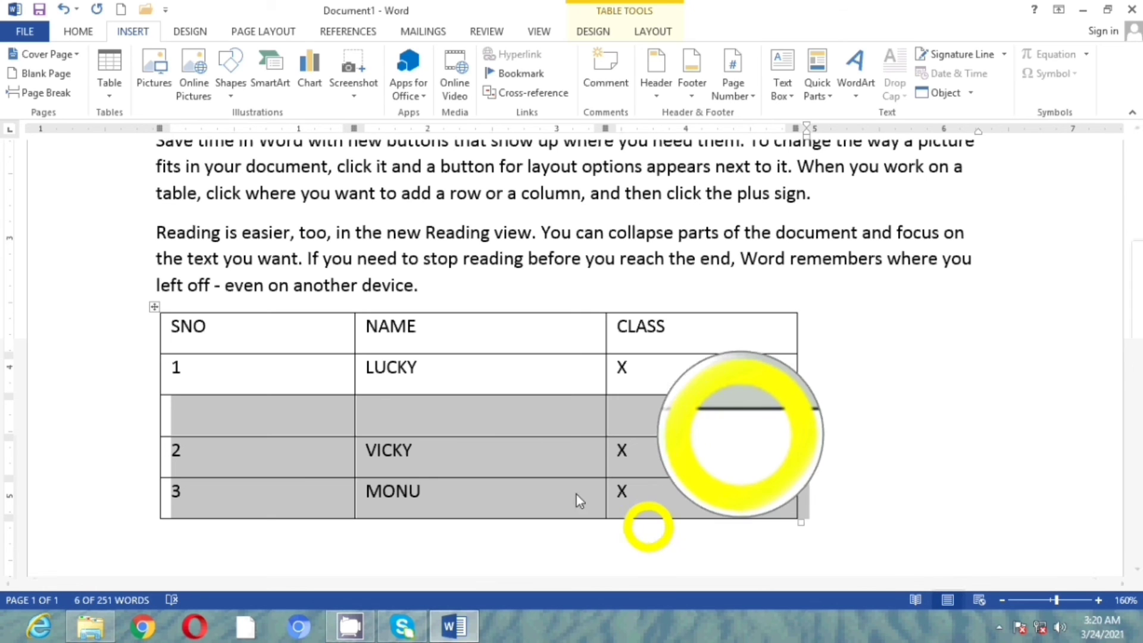
{"action": "left_click", "coordinate": [408, 430]}
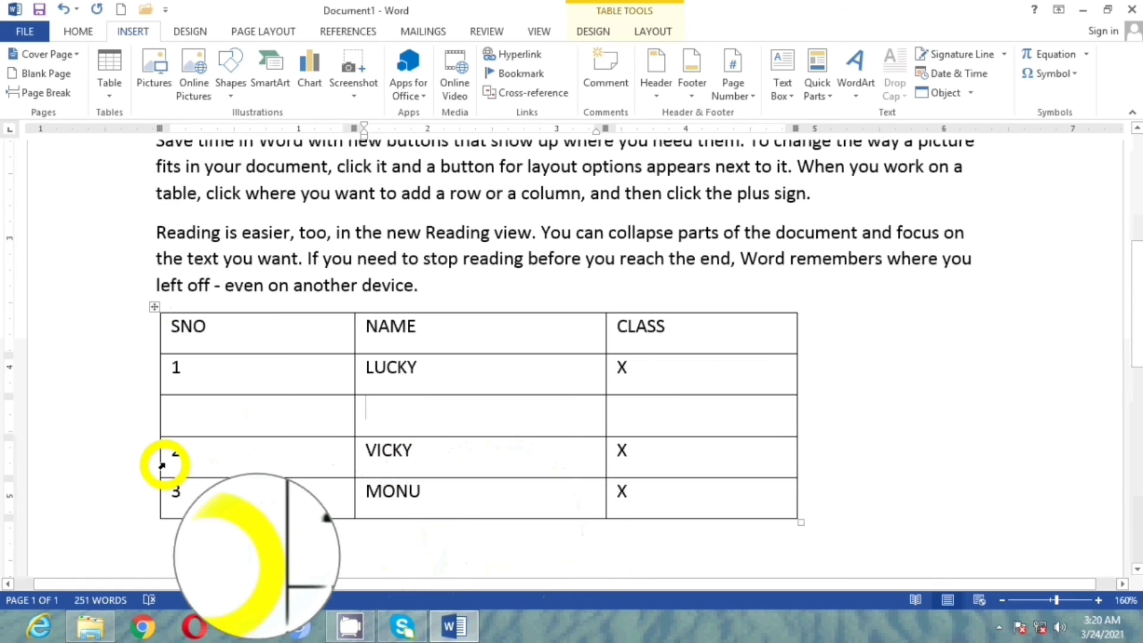
- Move the whole row with serial number 3 up to directly beneath the header row
{"action": "left_click_drag", "start_coordinate": [176, 492], "coordinate": [702, 488]}
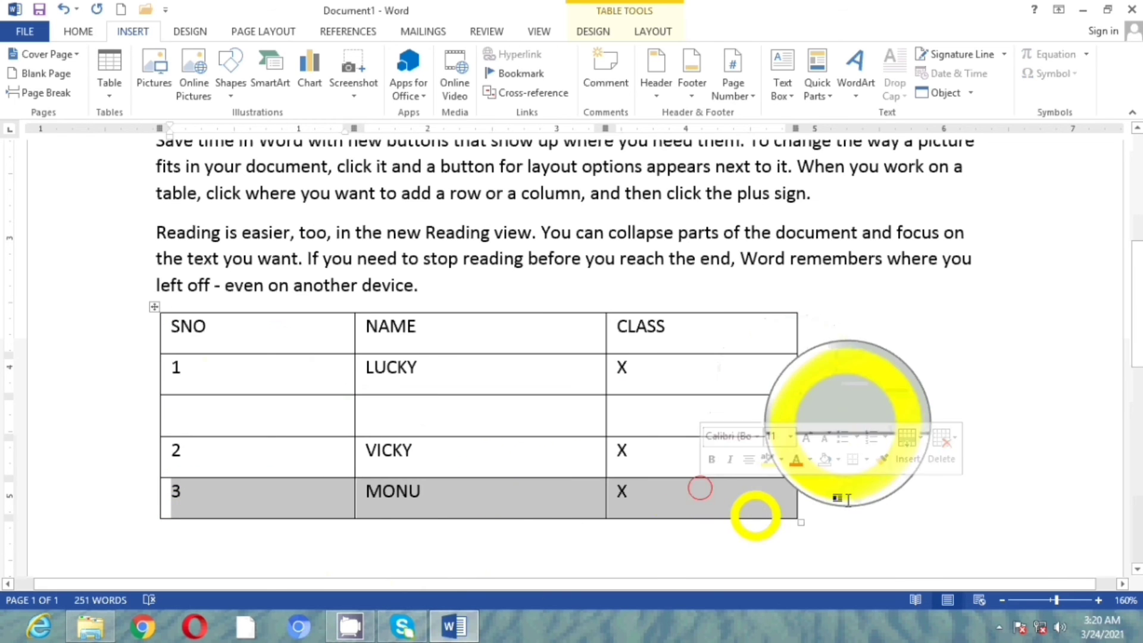
{"action": "key", "text": "shift+Right"}
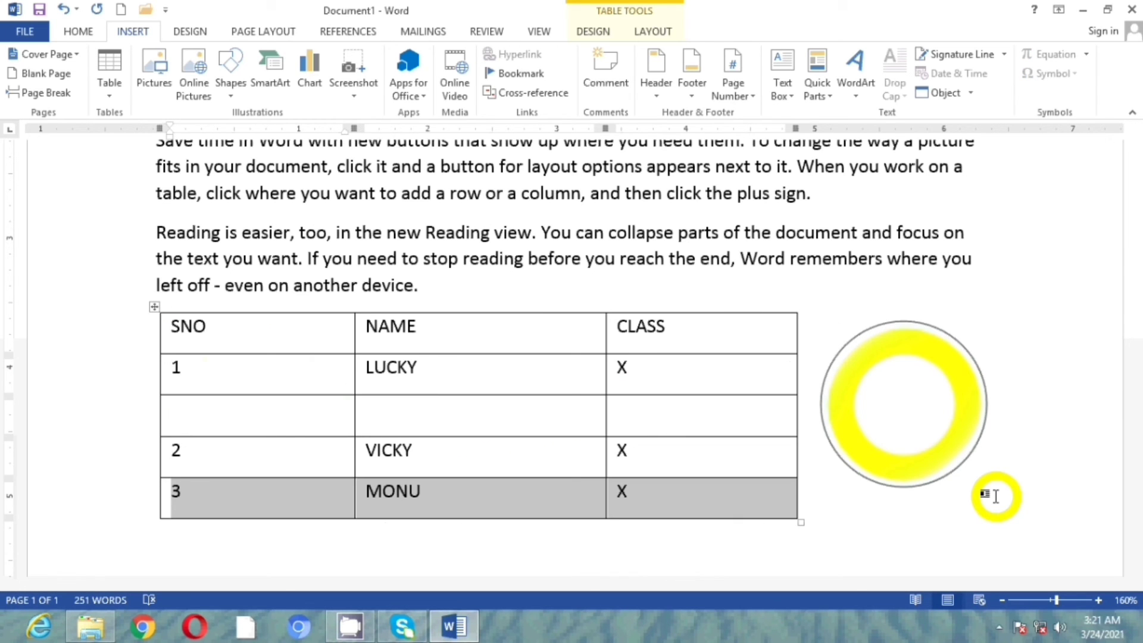
{"action": "key", "text": "alt+shift+Up"}
{"action": "key", "text": "alt+shift+Up"}
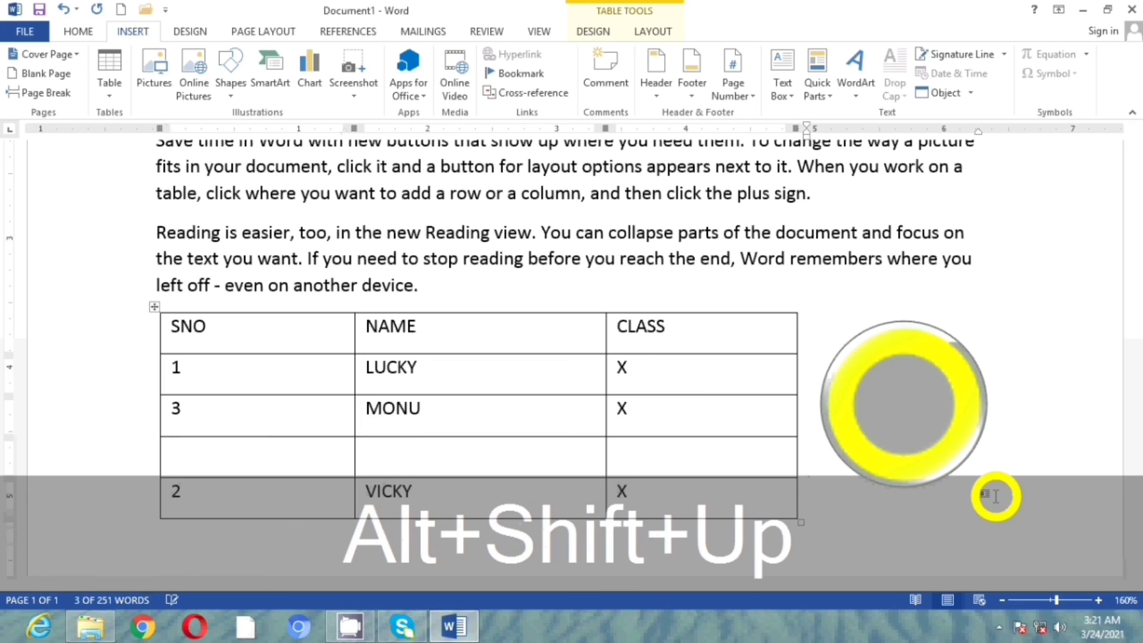
{"action": "key", "text": "alt+shift+Up"}
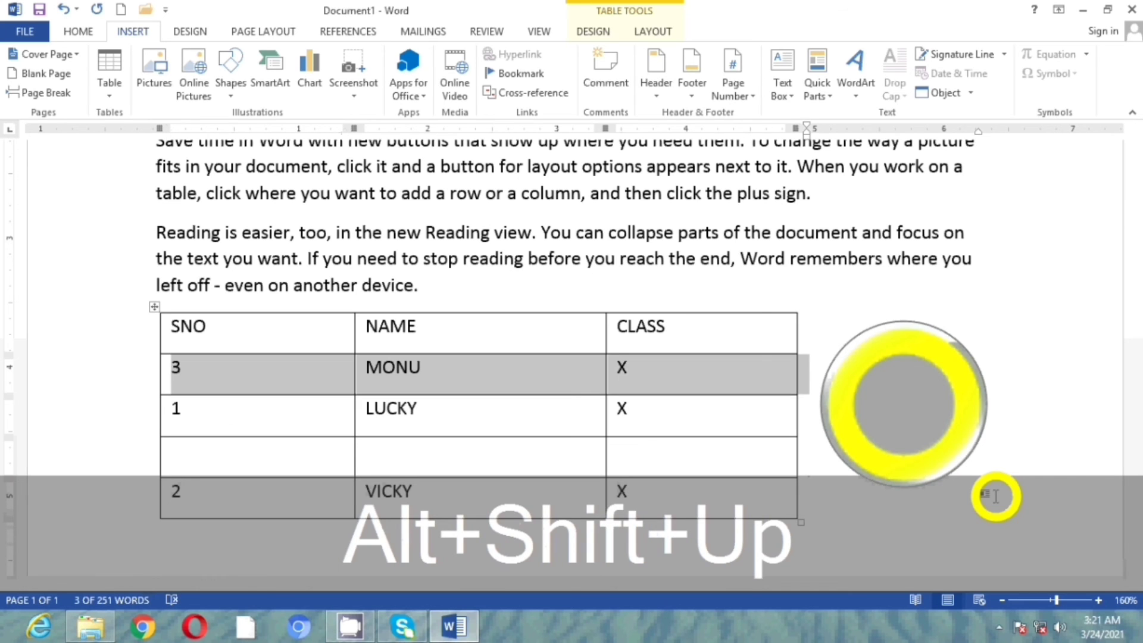
- Move the selected serial number 3 row down two places and back up beneath the header row
{"action": "key", "text": "alt+shift+Down"}
{"action": "key", "text": "alt+shift+Down"}
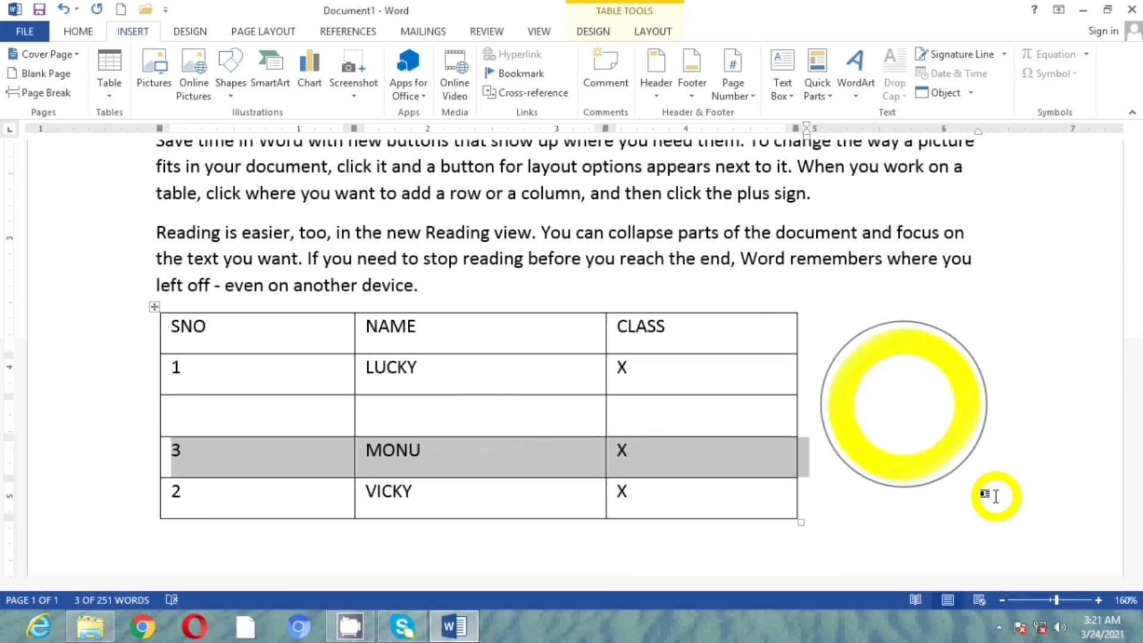
{"action": "key", "text": "alt+shift+Up"}
{"action": "key", "text": "alt+shift+Up"}
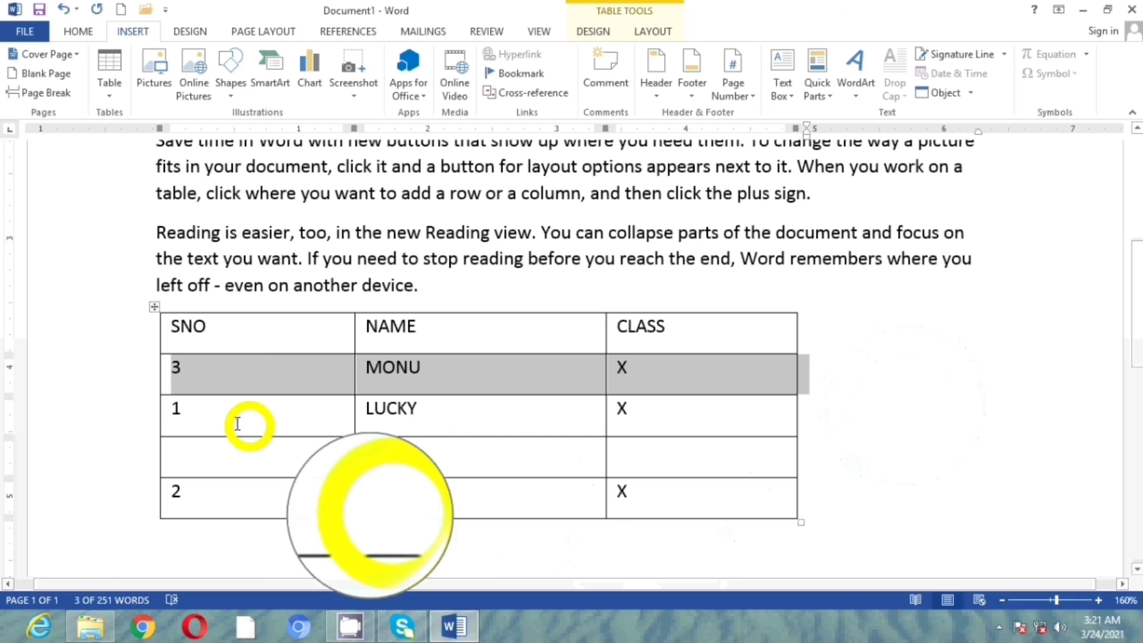
- Move the whole row with serial number 1 down two places to the end of the table
{"action": "left_click", "coordinate": [167, 412]}
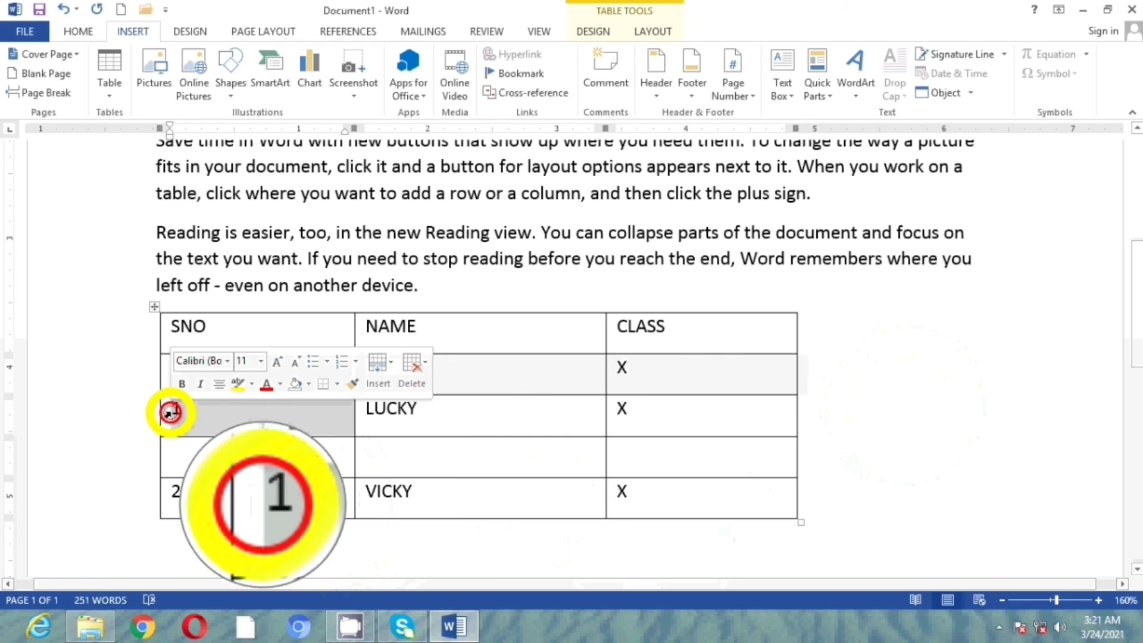
{"action": "left_click", "coordinate": [149, 413]}
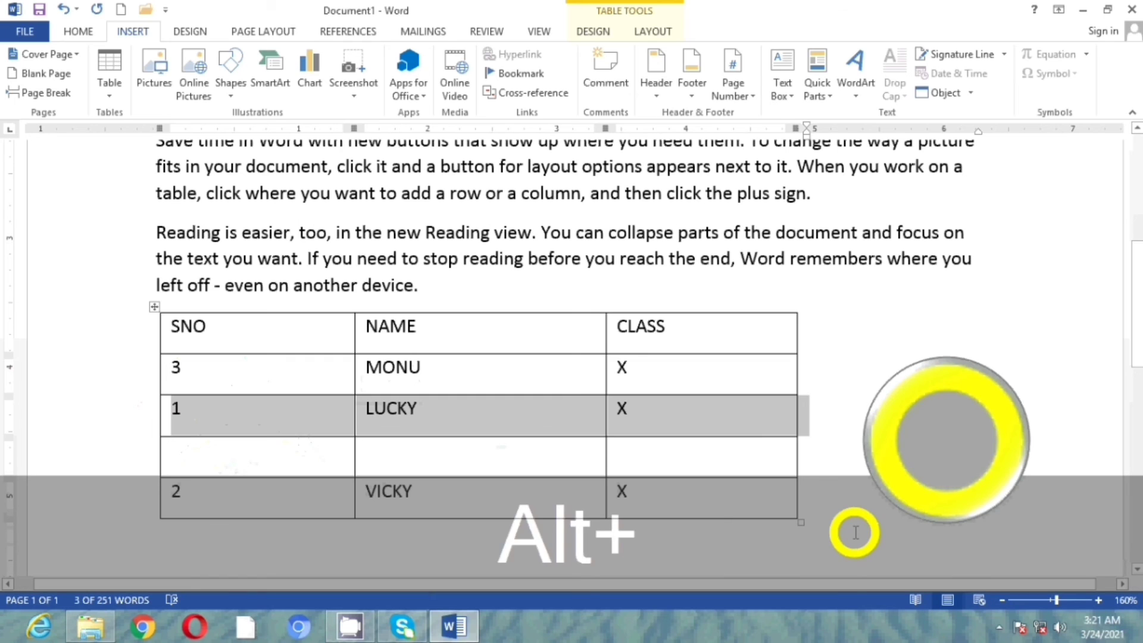
{"action": "key", "text": "alt+shift+Down"}
{"action": "key", "text": "alt+shift+Down"}
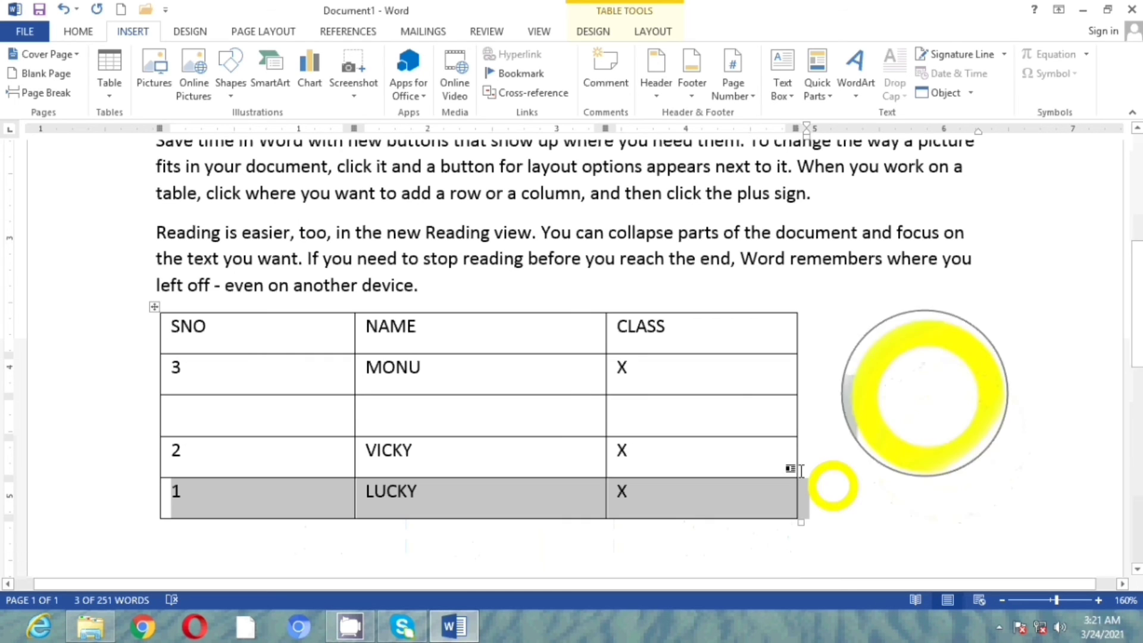
{"action": "left_click", "coordinate": [668, 403]}
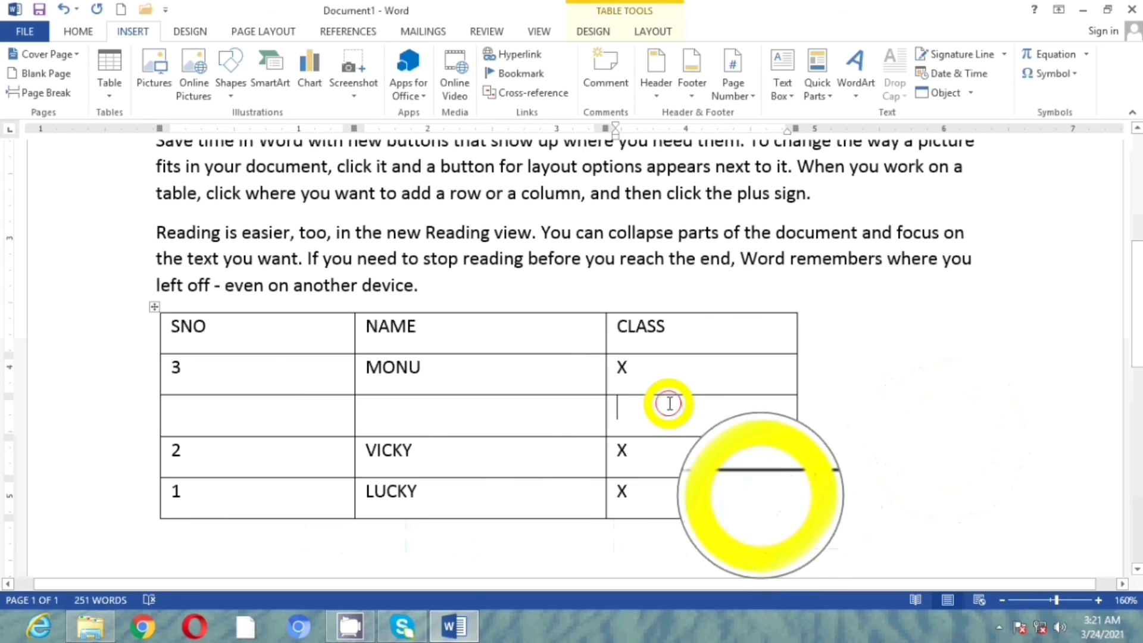